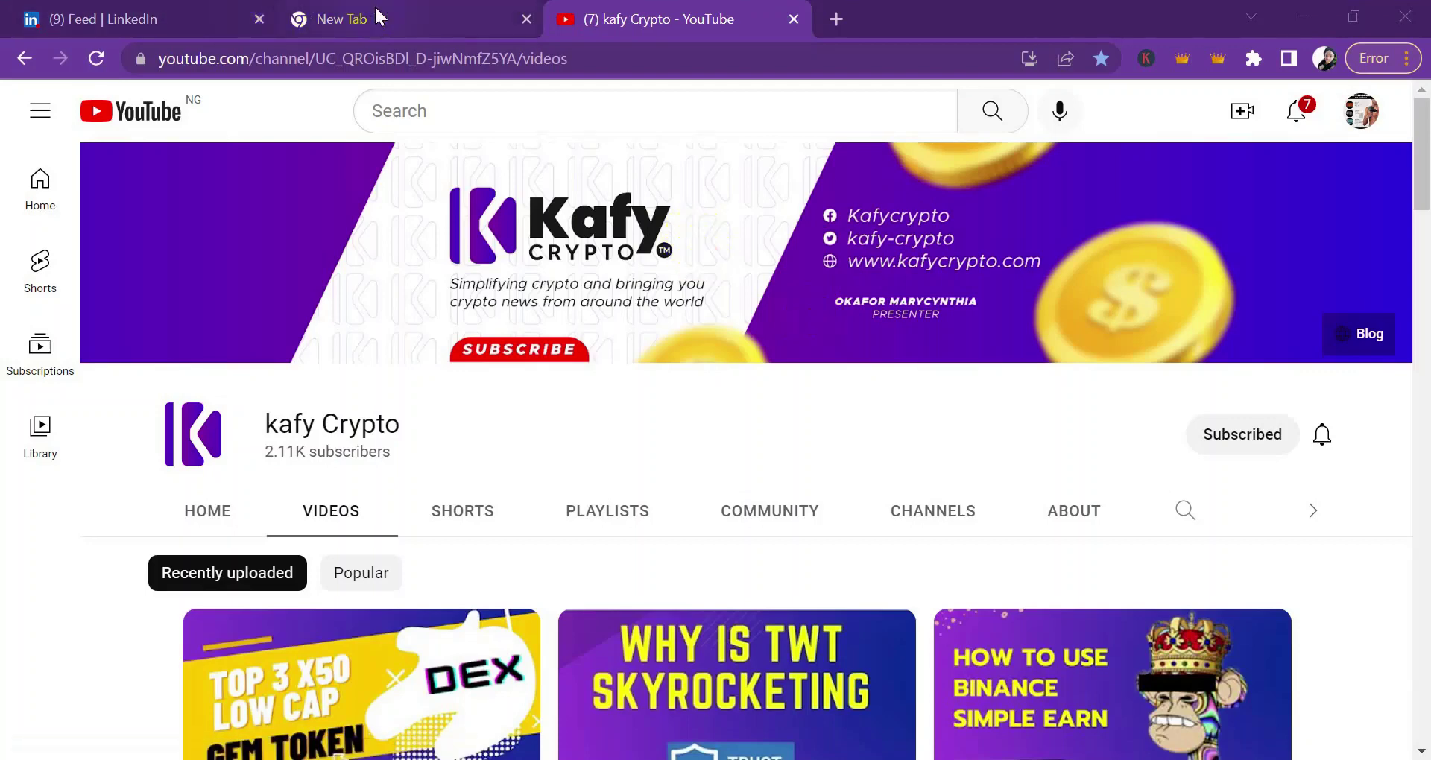
Search Google for "trust wallet browser extension" in the open blank tab
mouse_move(378, 16)
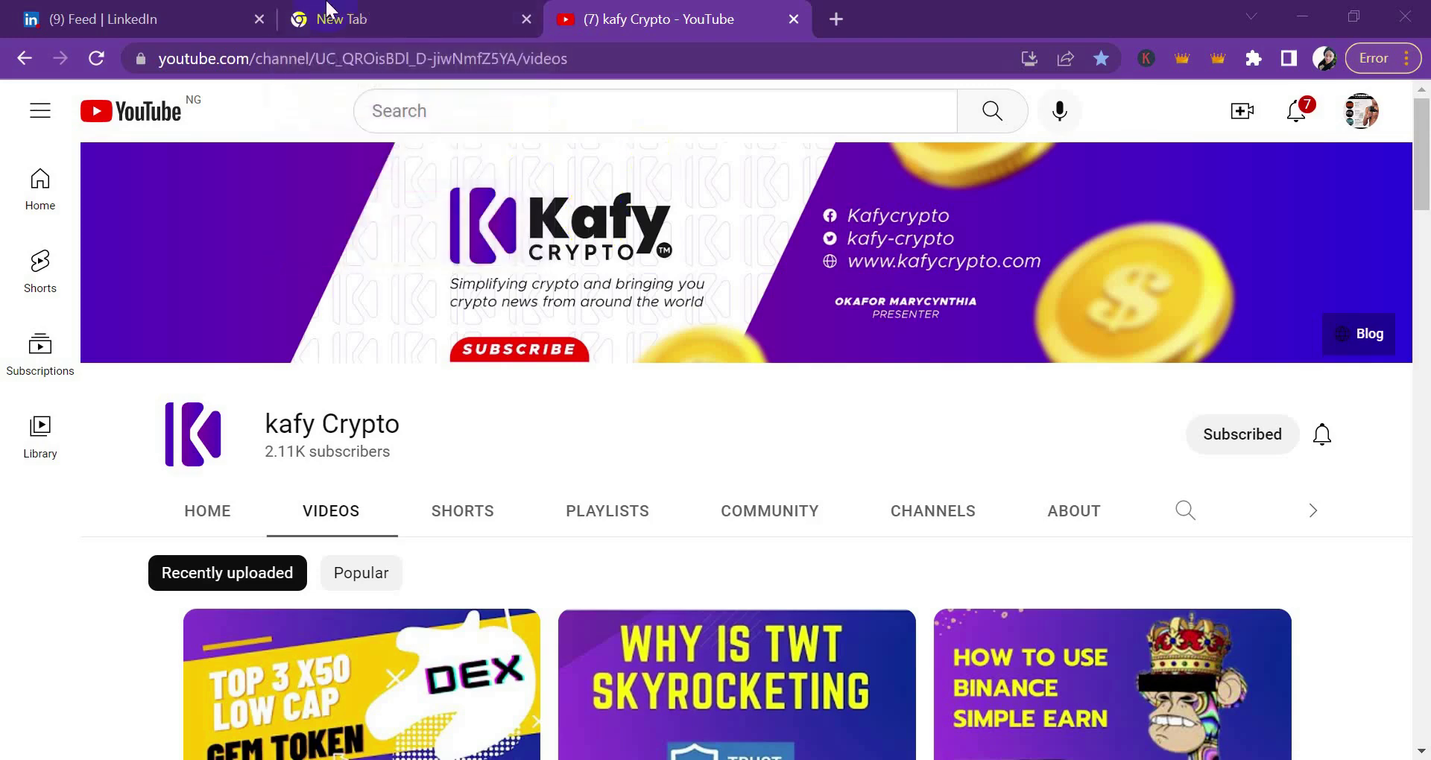
mouse_move(435, 13)
click(446, 15)
click(462, 56)
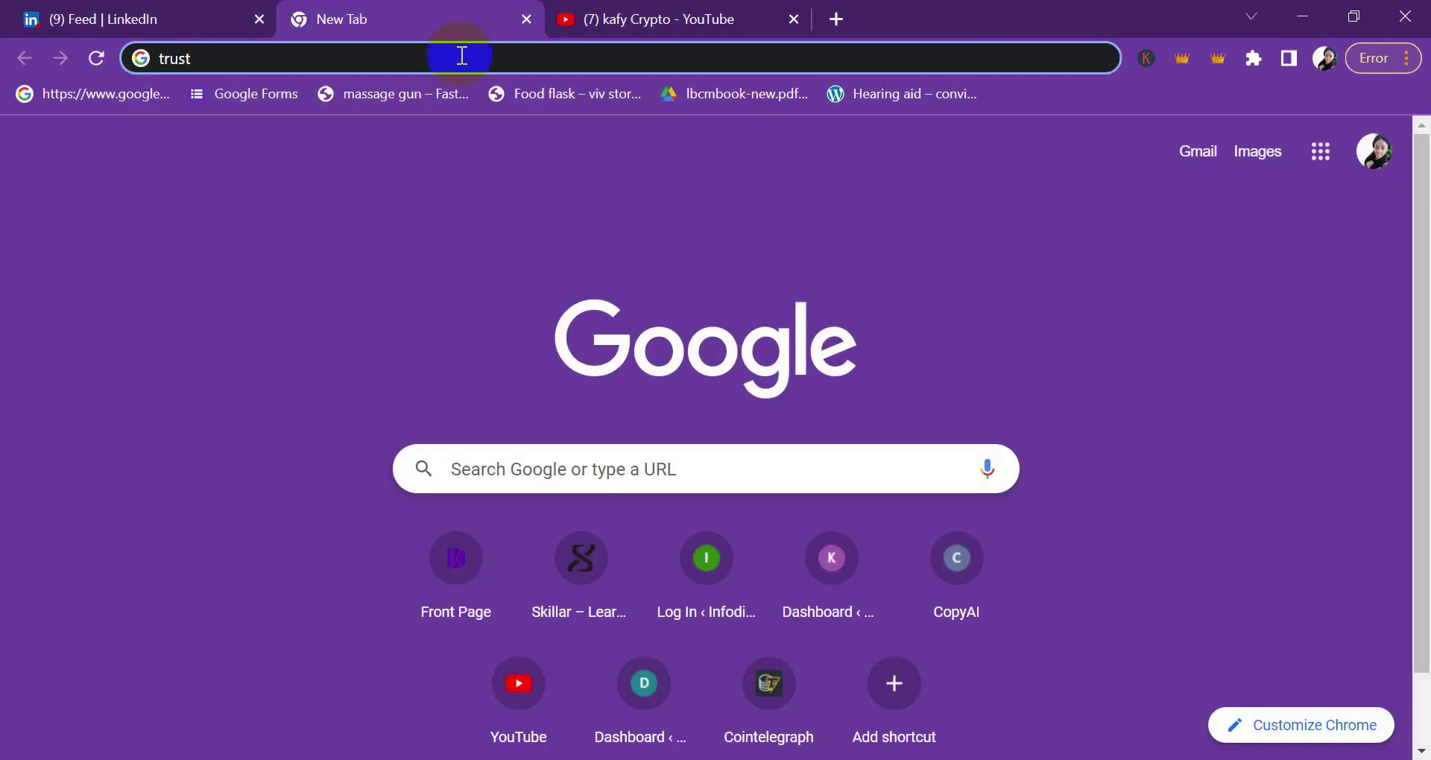
text(wa)
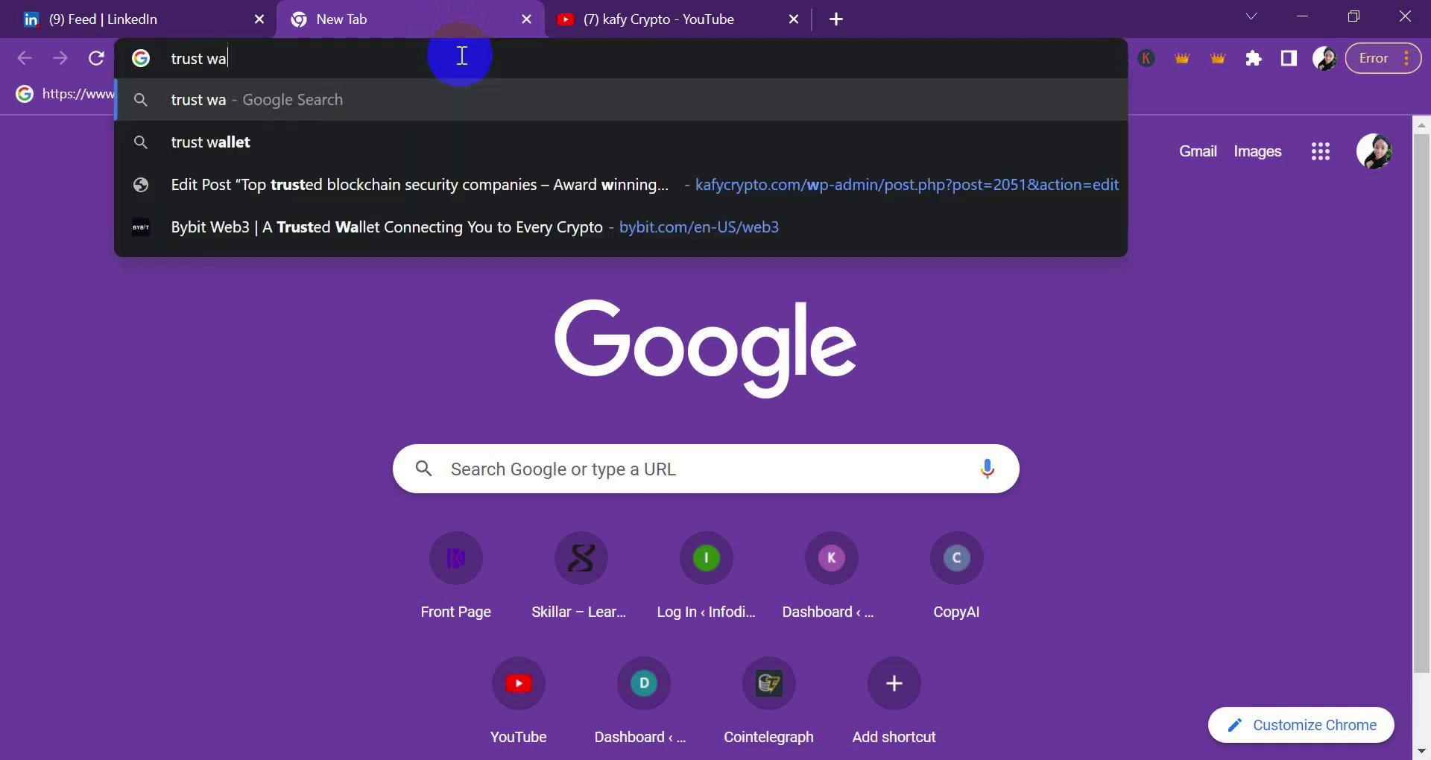
click(319, 142)
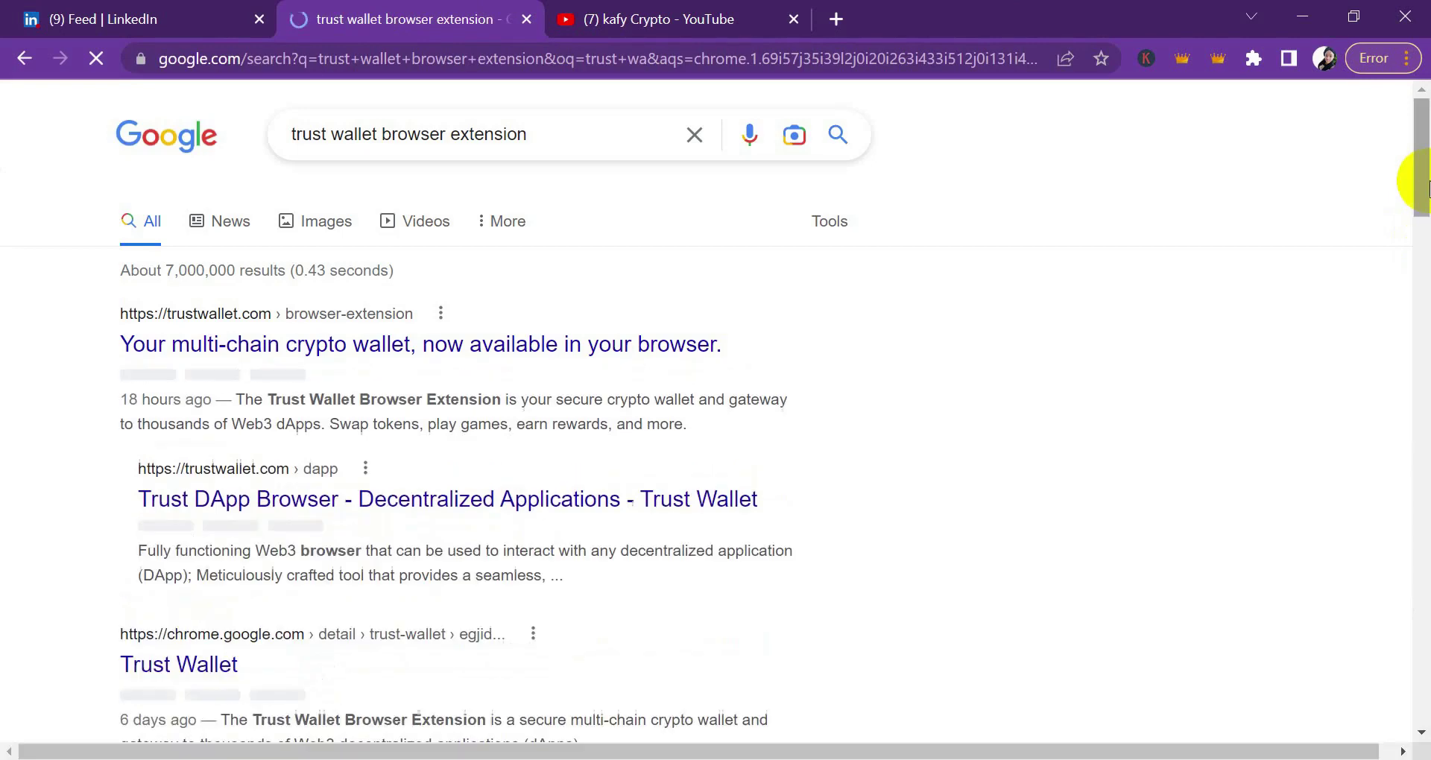
Find the "Trust Wallet - Chrome Web Store" entry in the search results and open it
drag(1425, 186, 1424, 222)
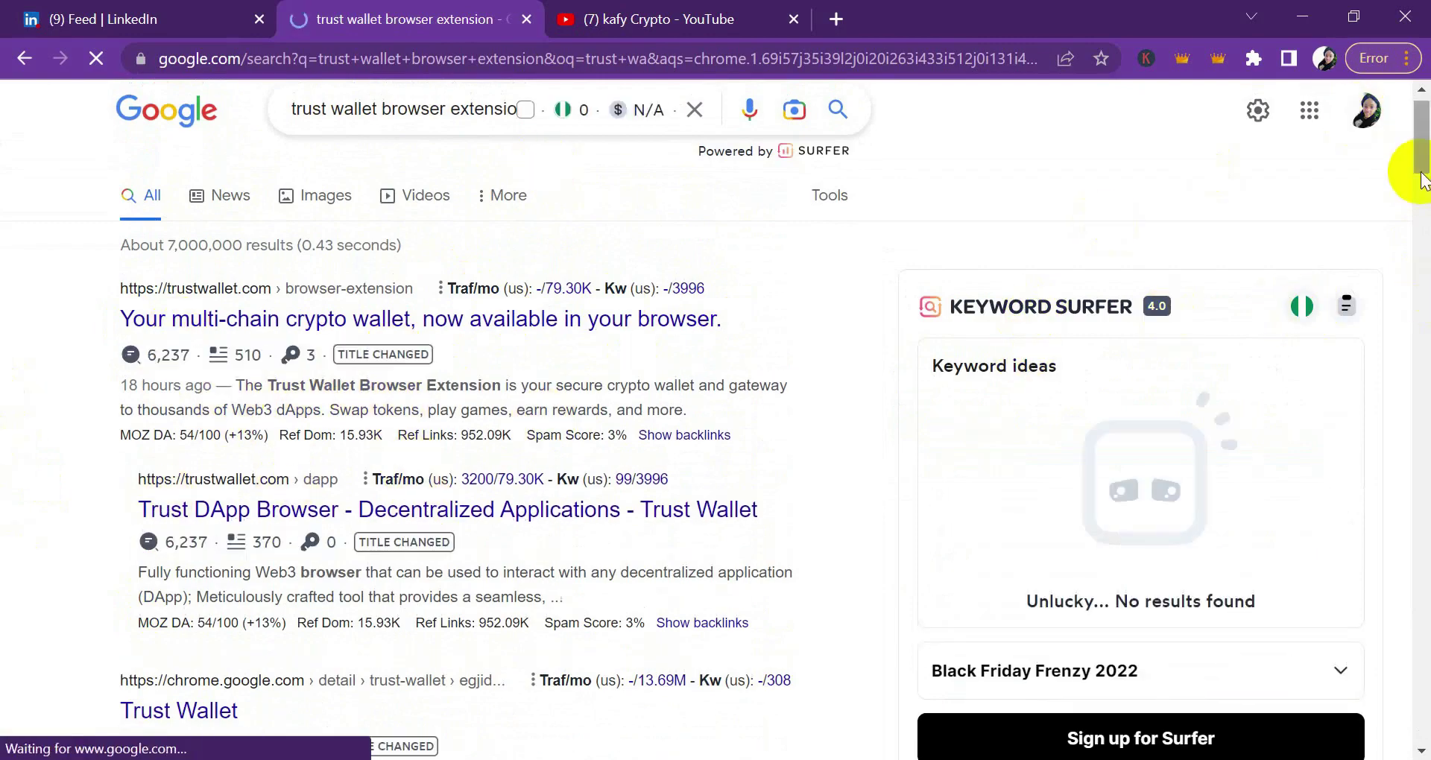
scroll(1423, 179, down, 2)
drag(1424, 176, 1396, 204)
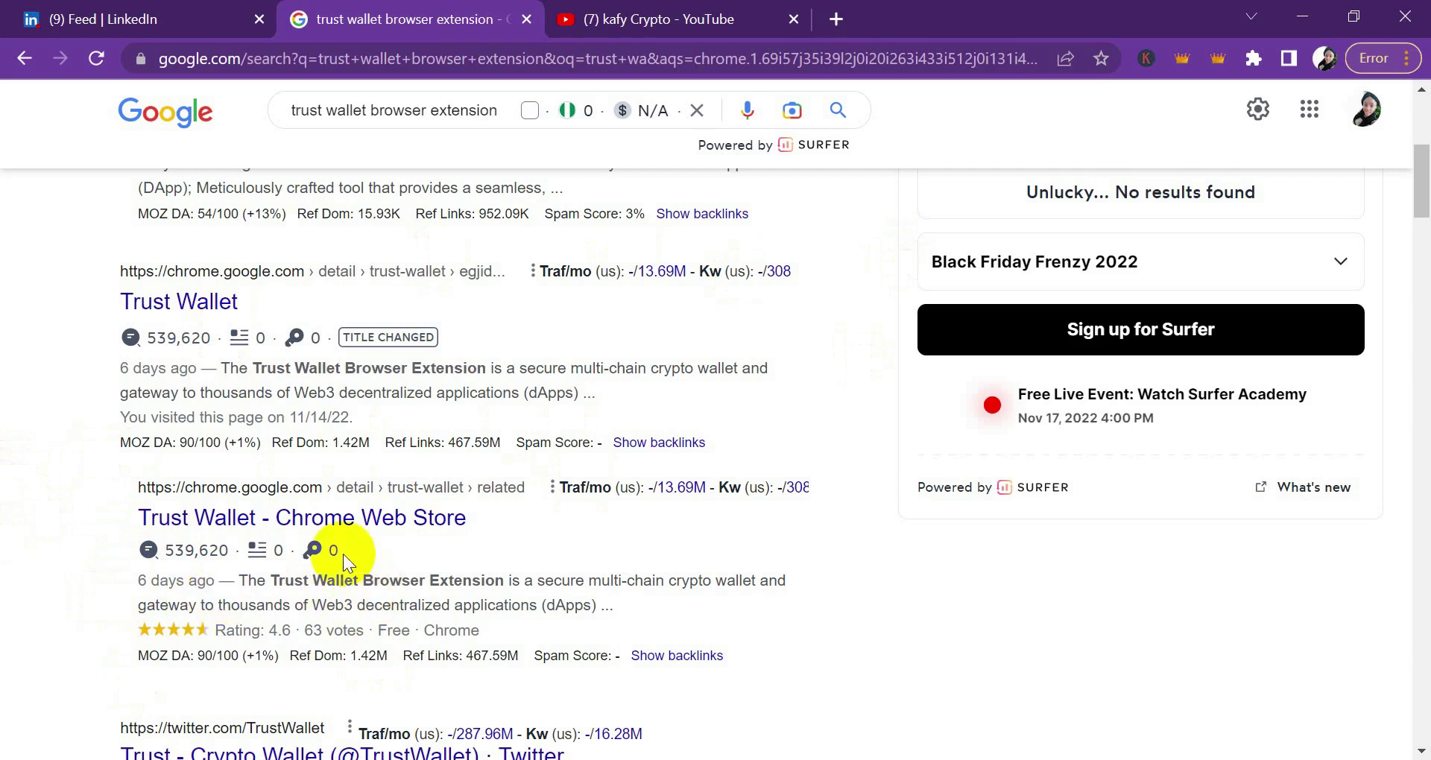
click(294, 526)
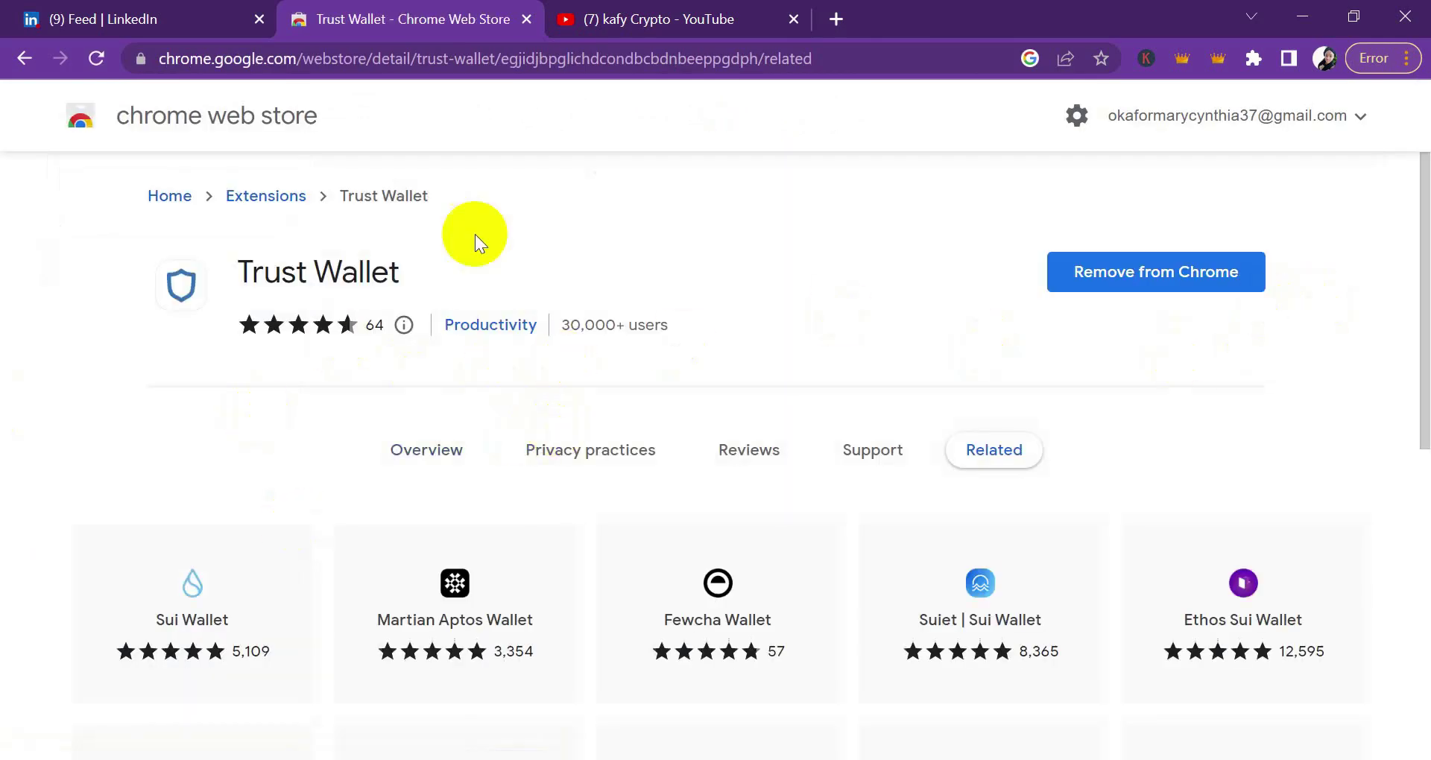
Remove the already installed Trust Wallet extension from Chrome and confirm the removal
click(1198, 283)
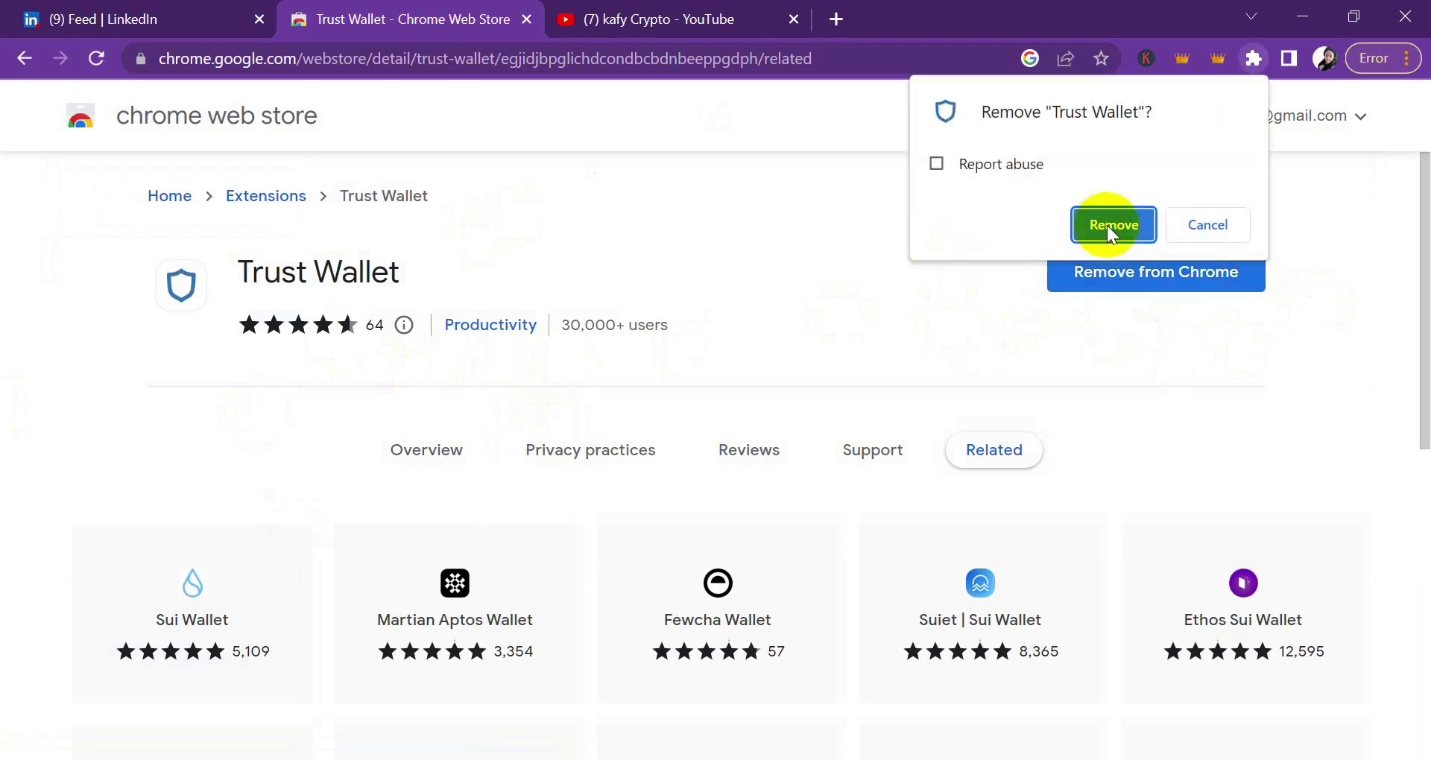
click(1107, 225)
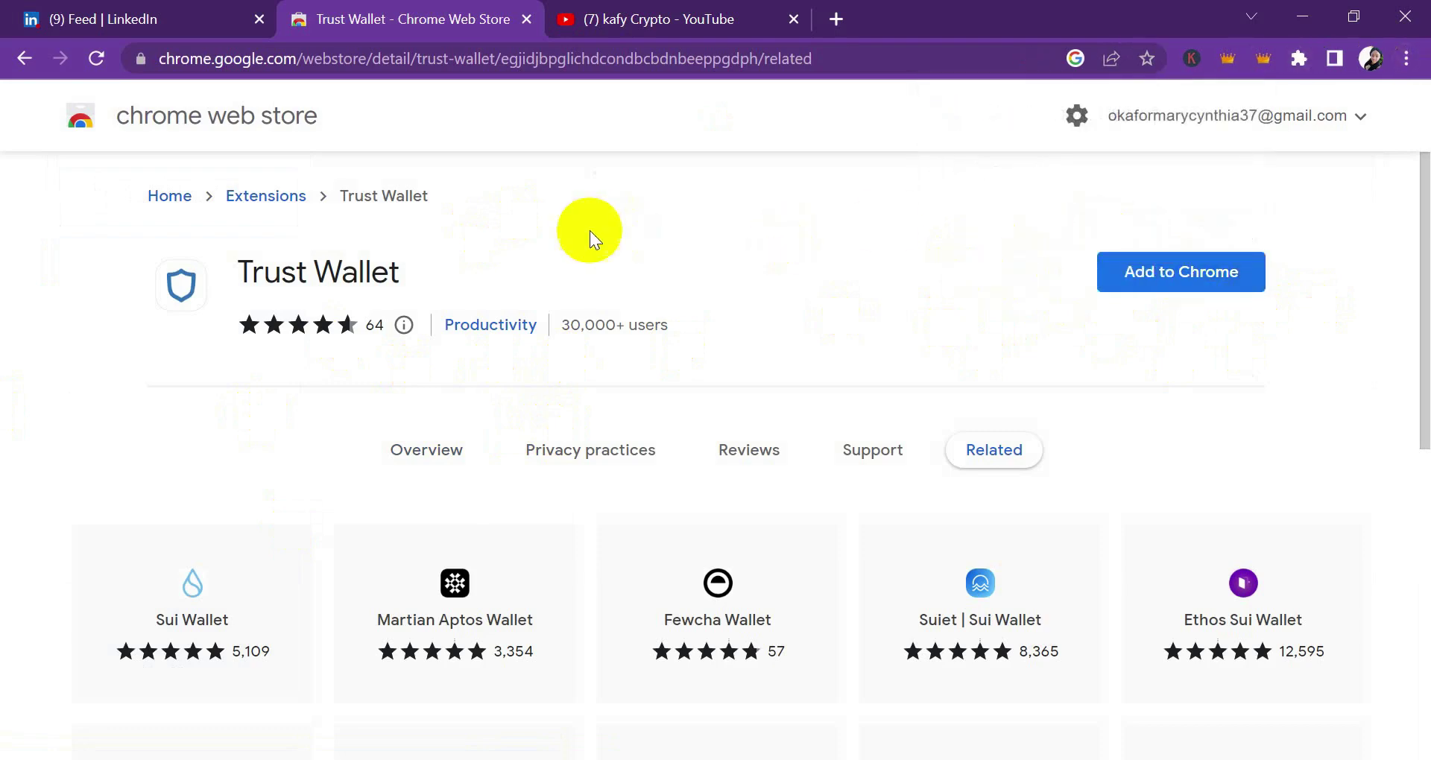
mouse_move(1411, 266)
mouse_down()
mouse_move(1412, 310)
mouse_move(1411, 260)
mouse_up()
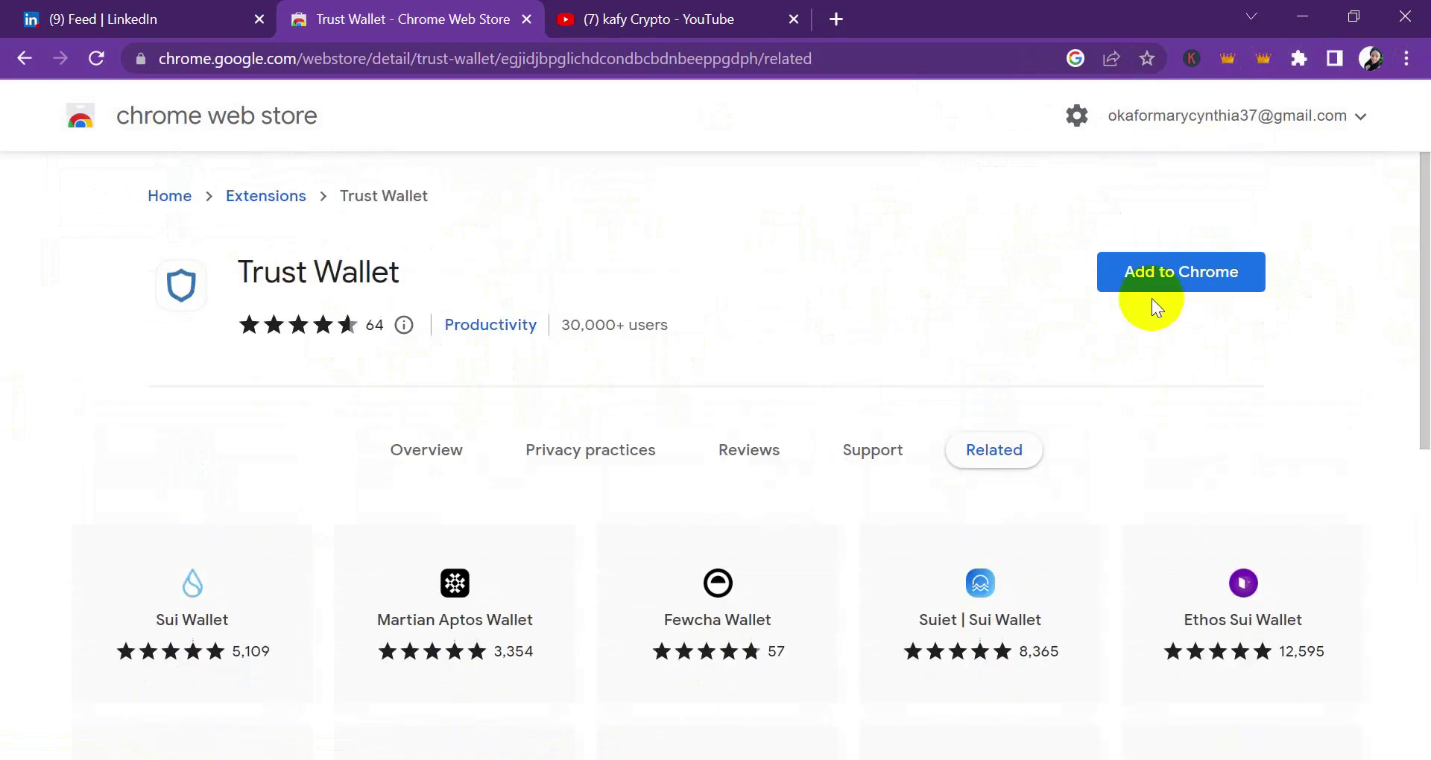
click(1154, 284)
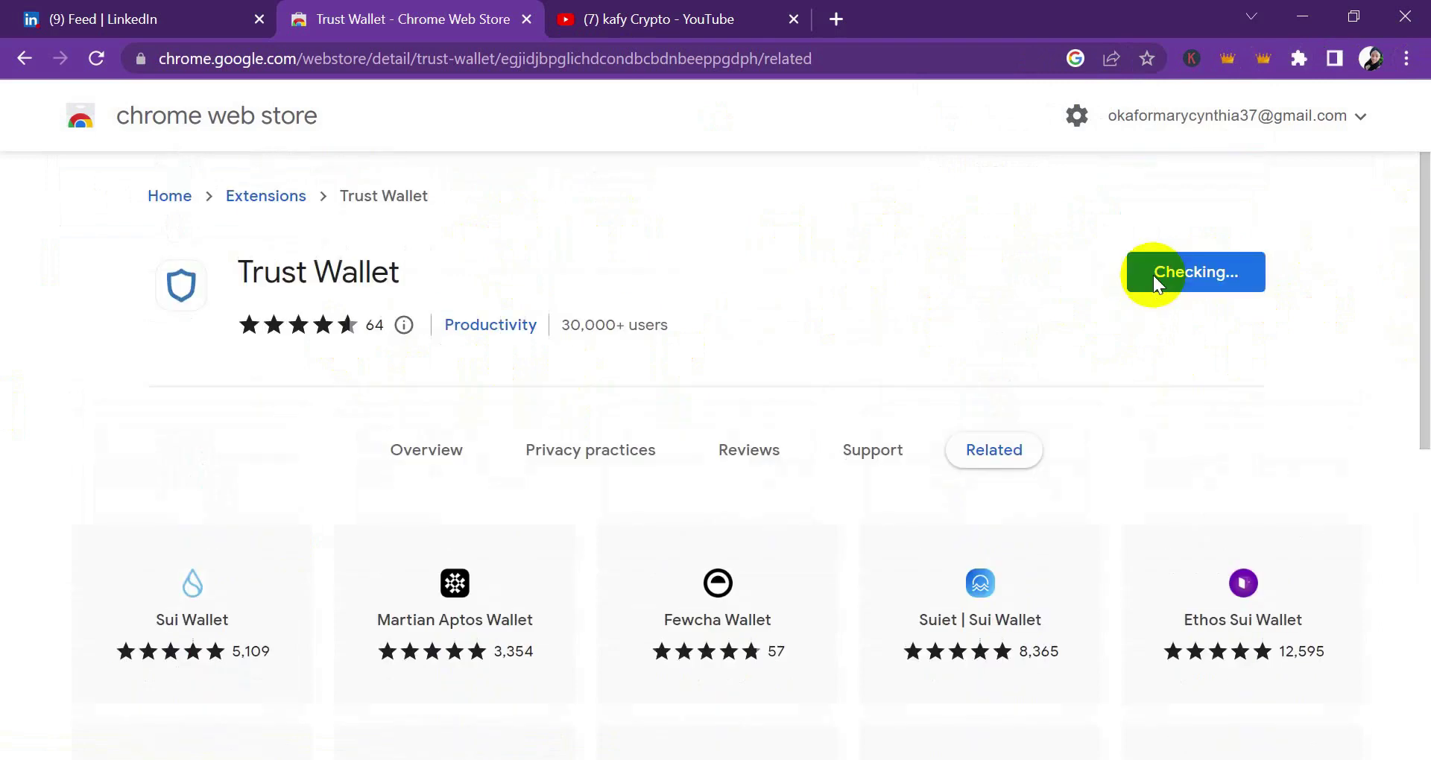
click(907, 282)
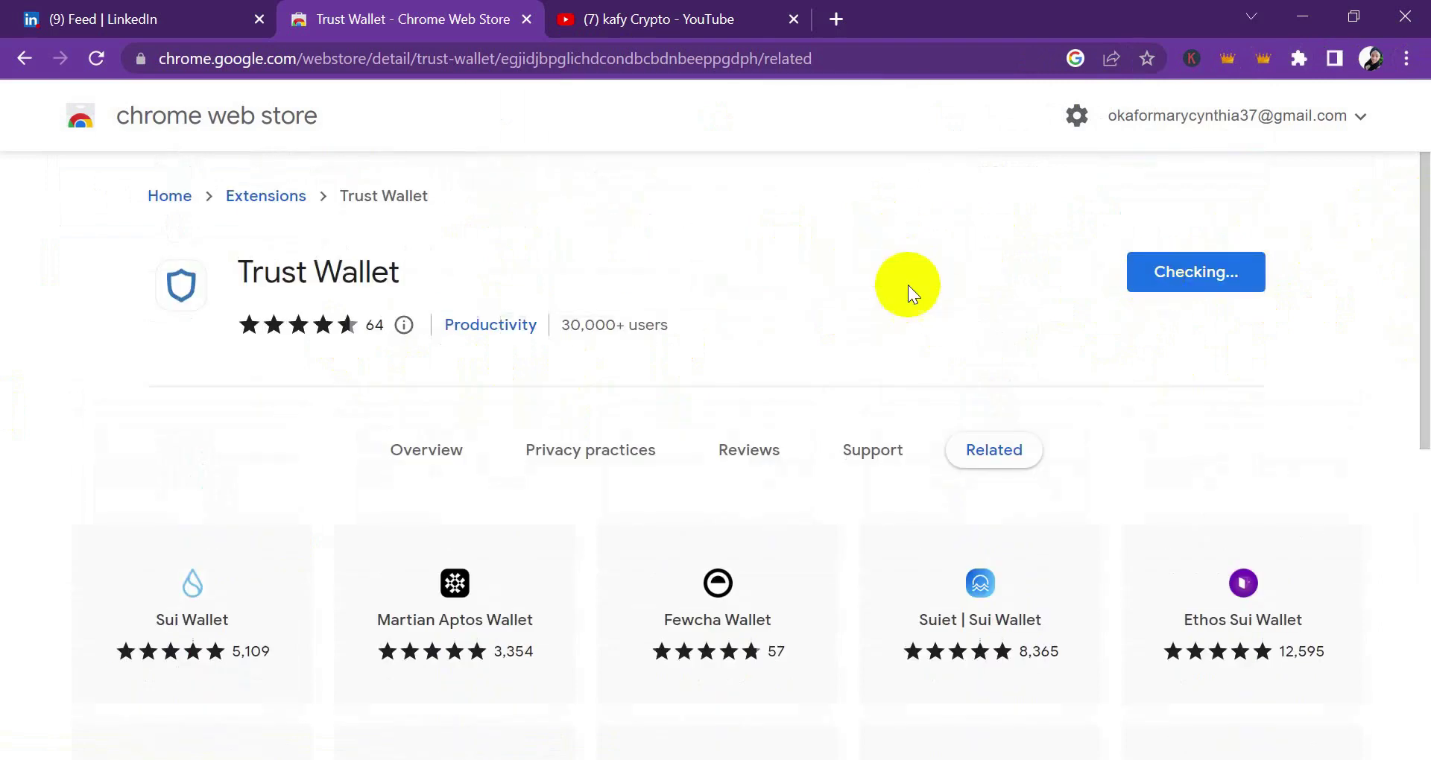
drag(1424, 181, 1423, 93)
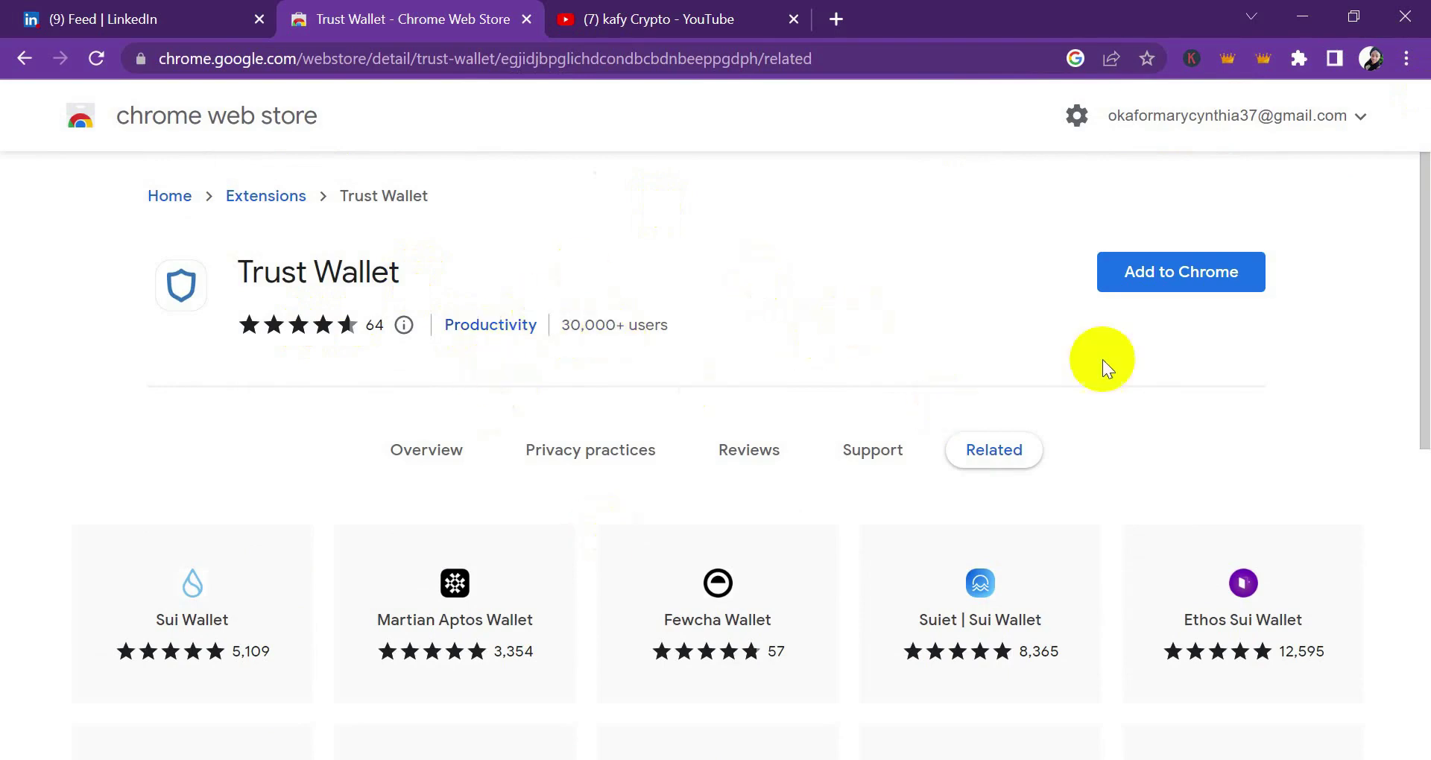
scroll(1373, 517, down, 8)
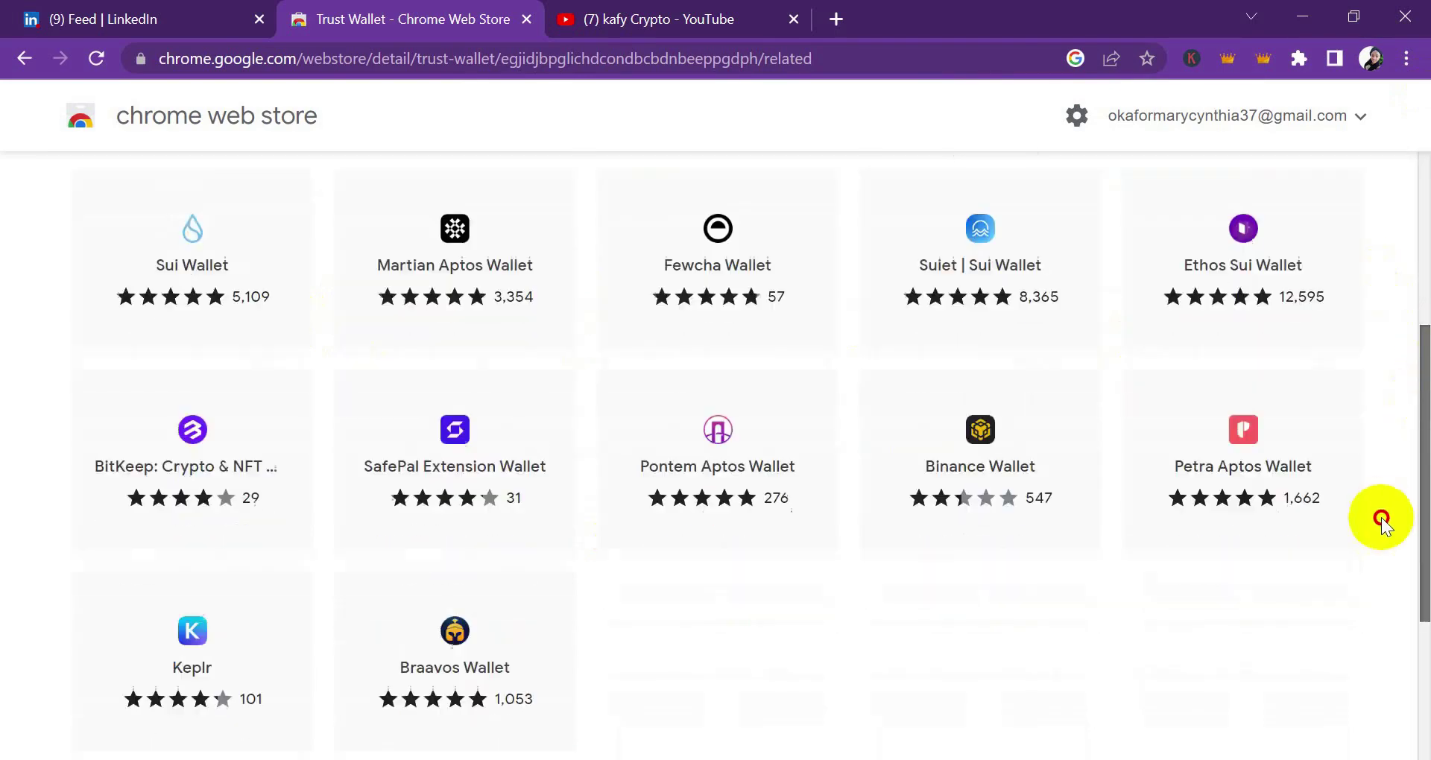
scroll(1375, 415, up, 8)
scroll(1379, 504, down, 4)
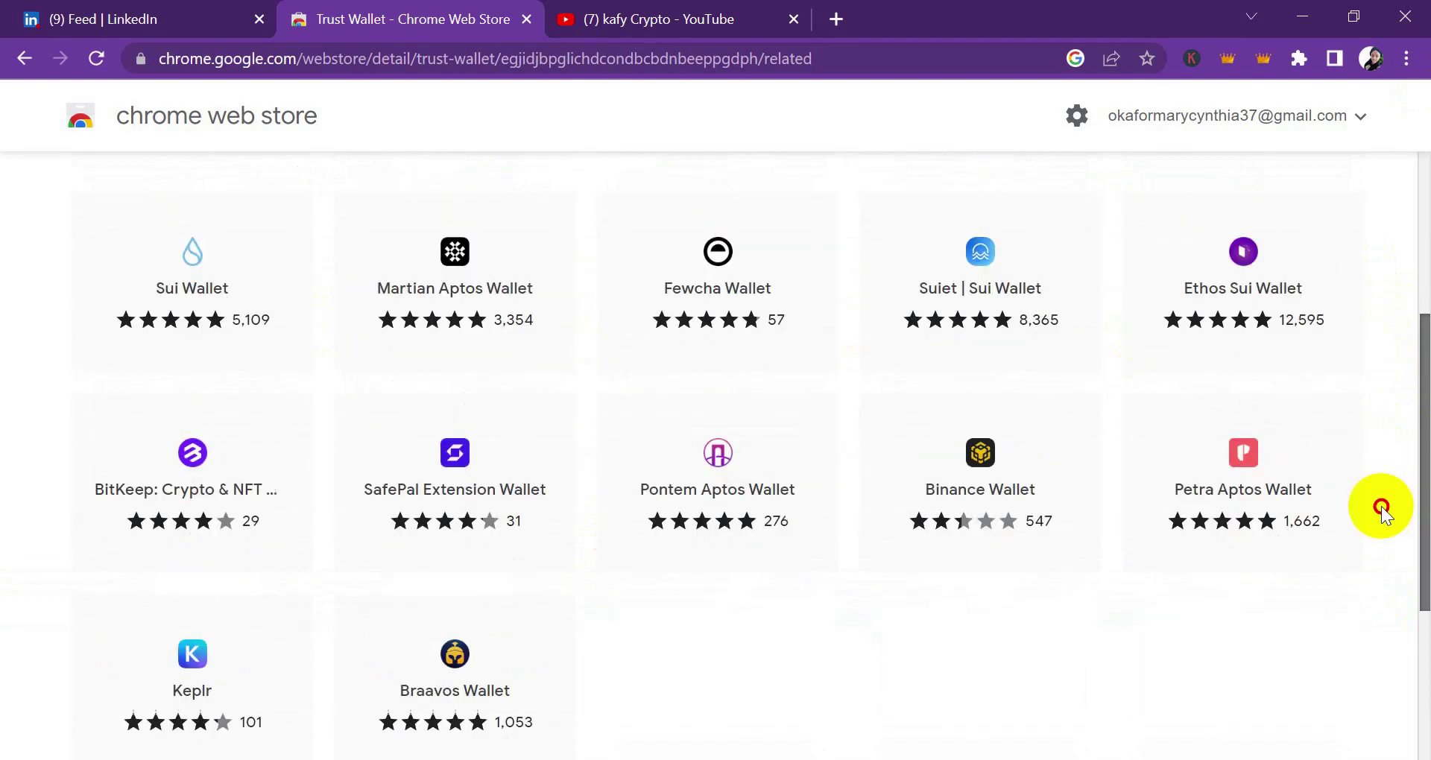
scroll(1379, 504, up, 5)
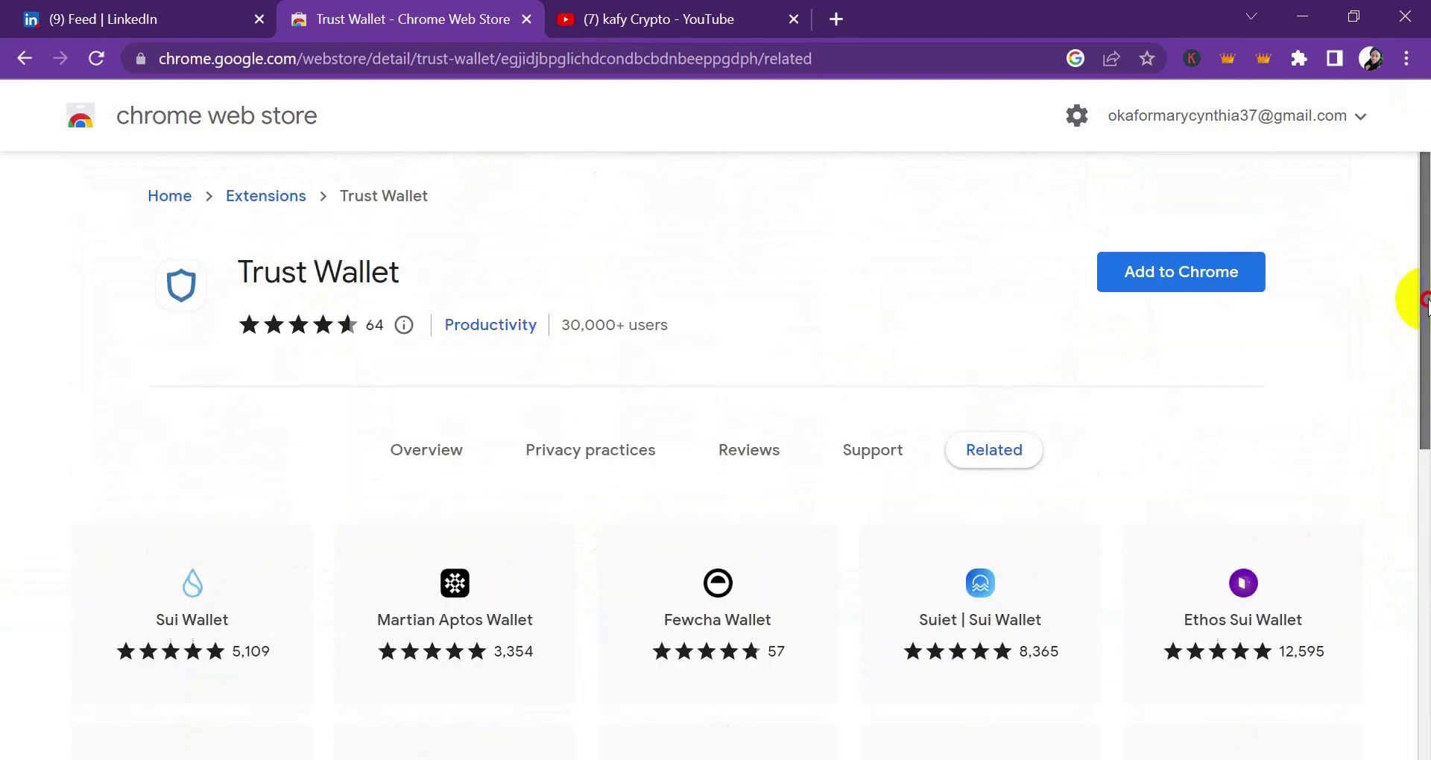
Add the Trust Wallet extension to Chrome and accept its requested permissions
drag(1423, 345, 1334, 289)
click(1176, 280)
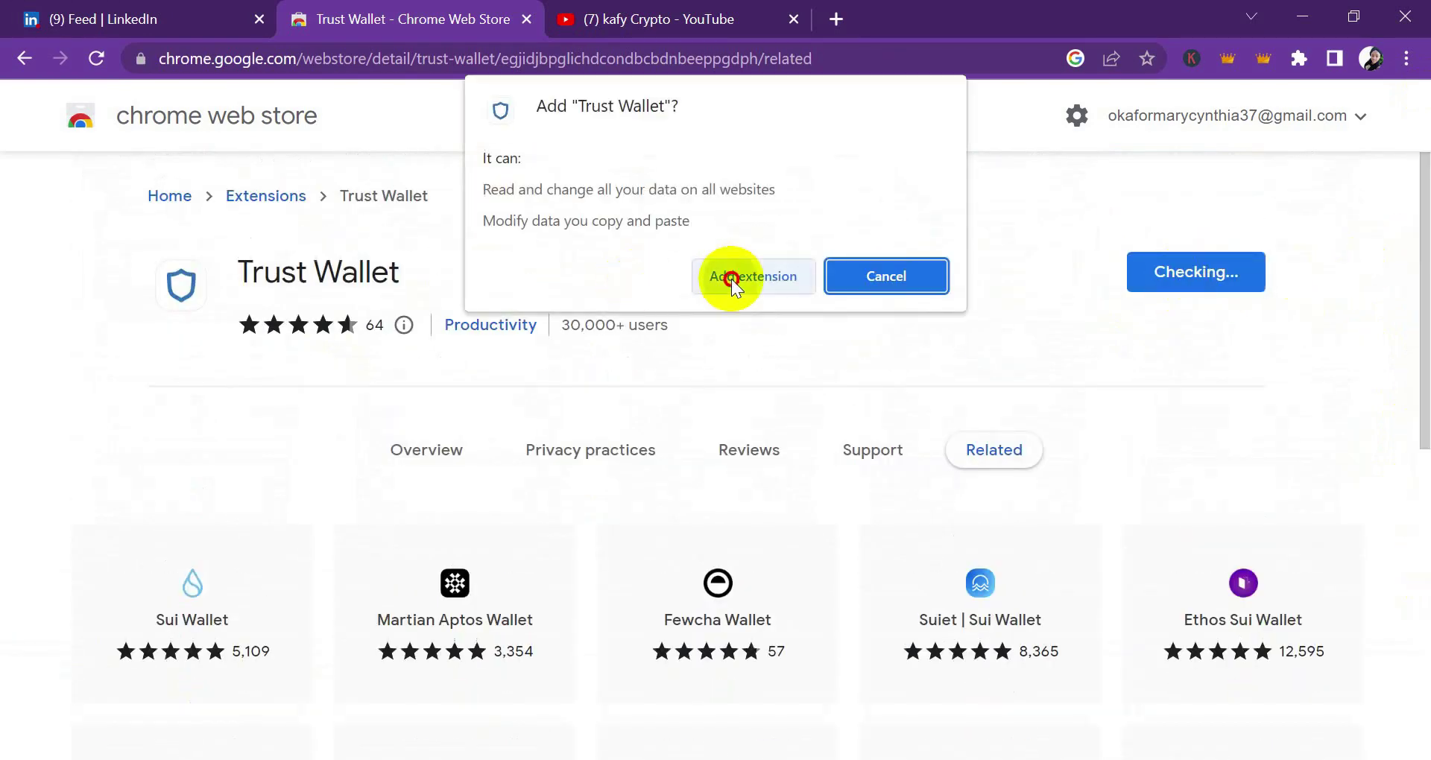
click(731, 279)
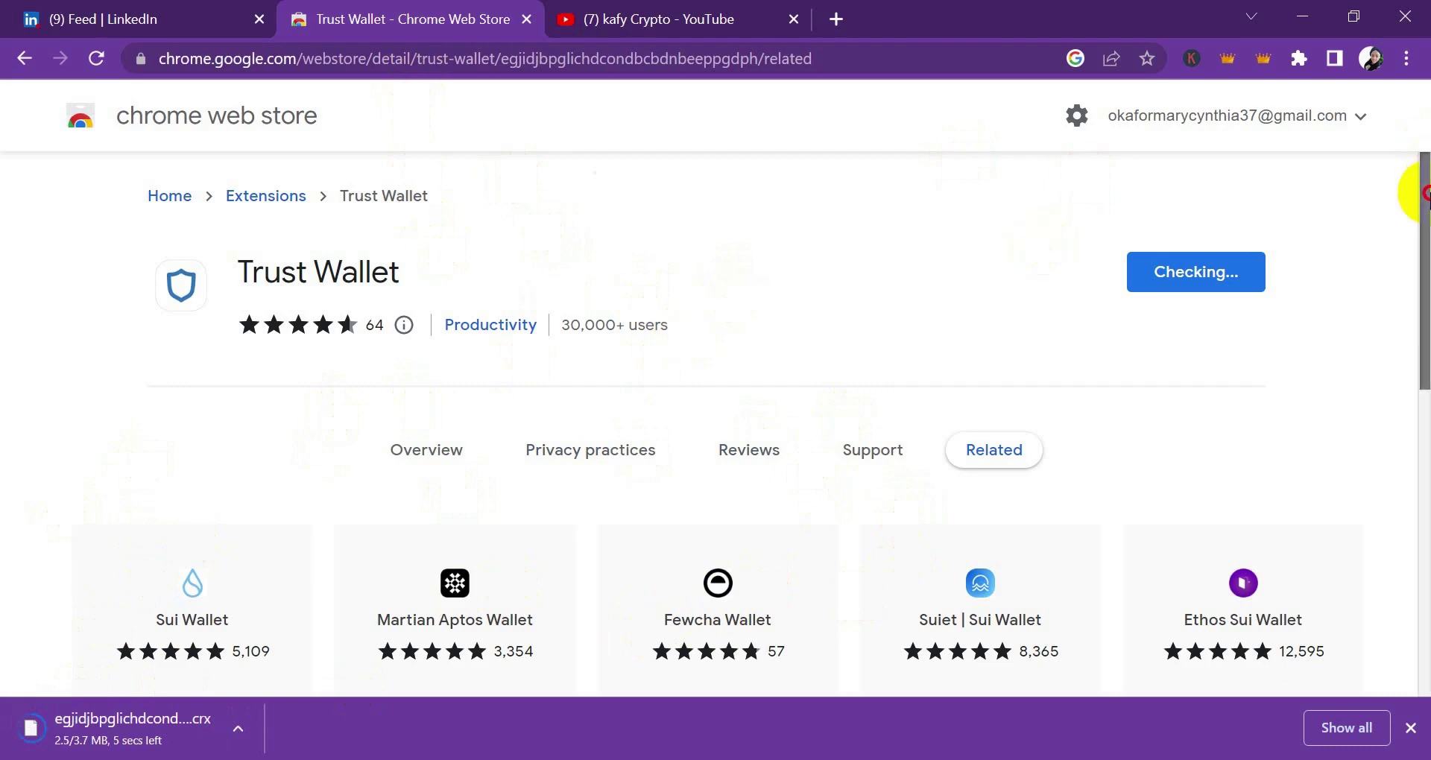
drag(1414, 192, 1417, 159)
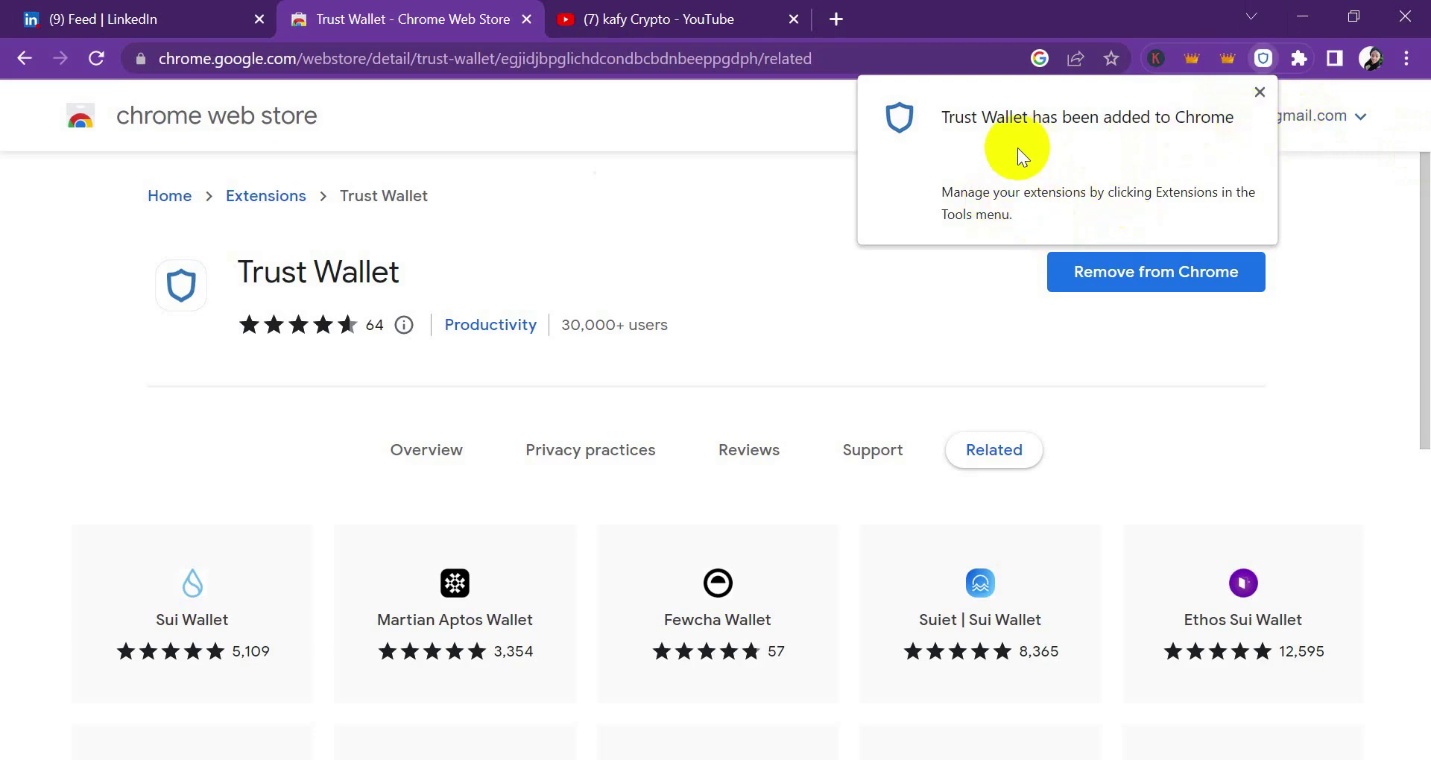
click(173, 9)
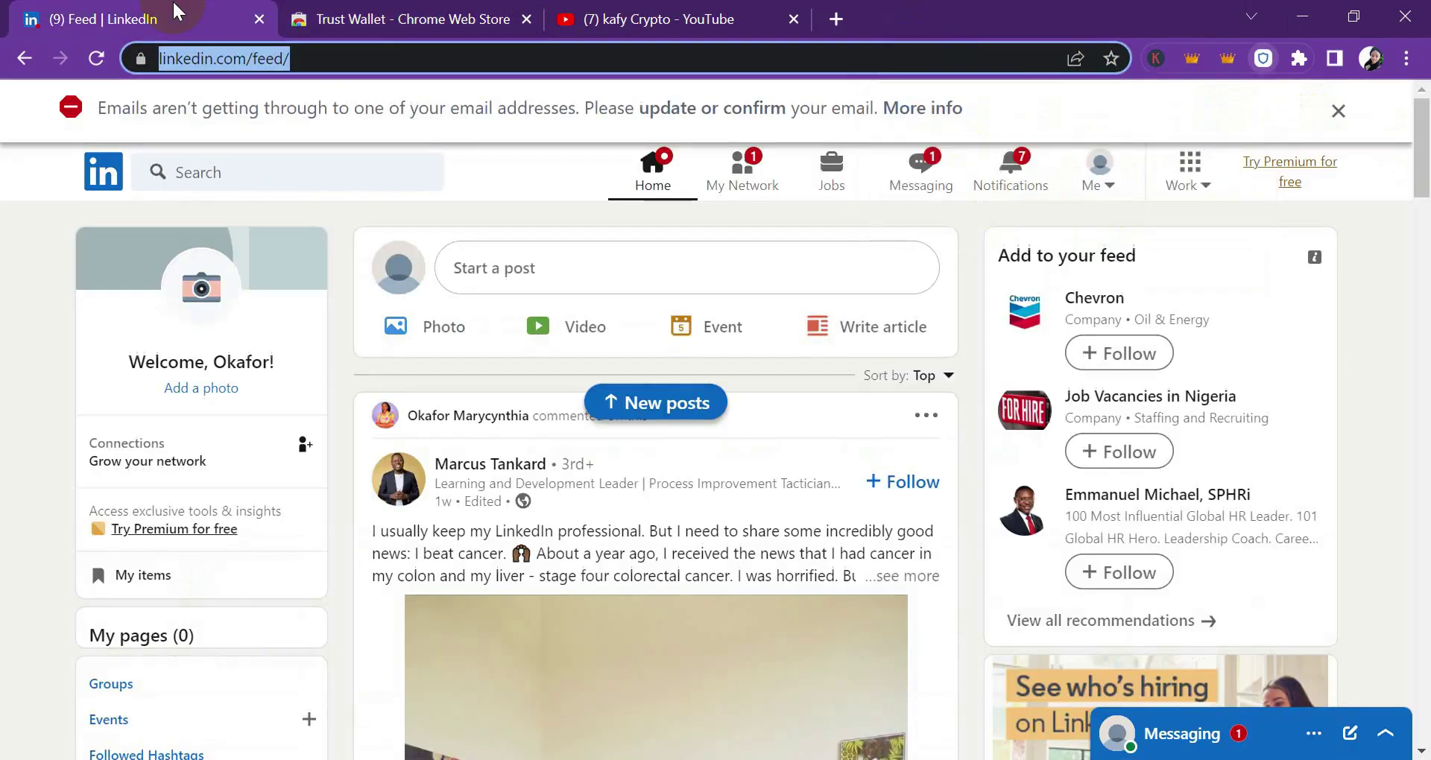
click(596, 18)
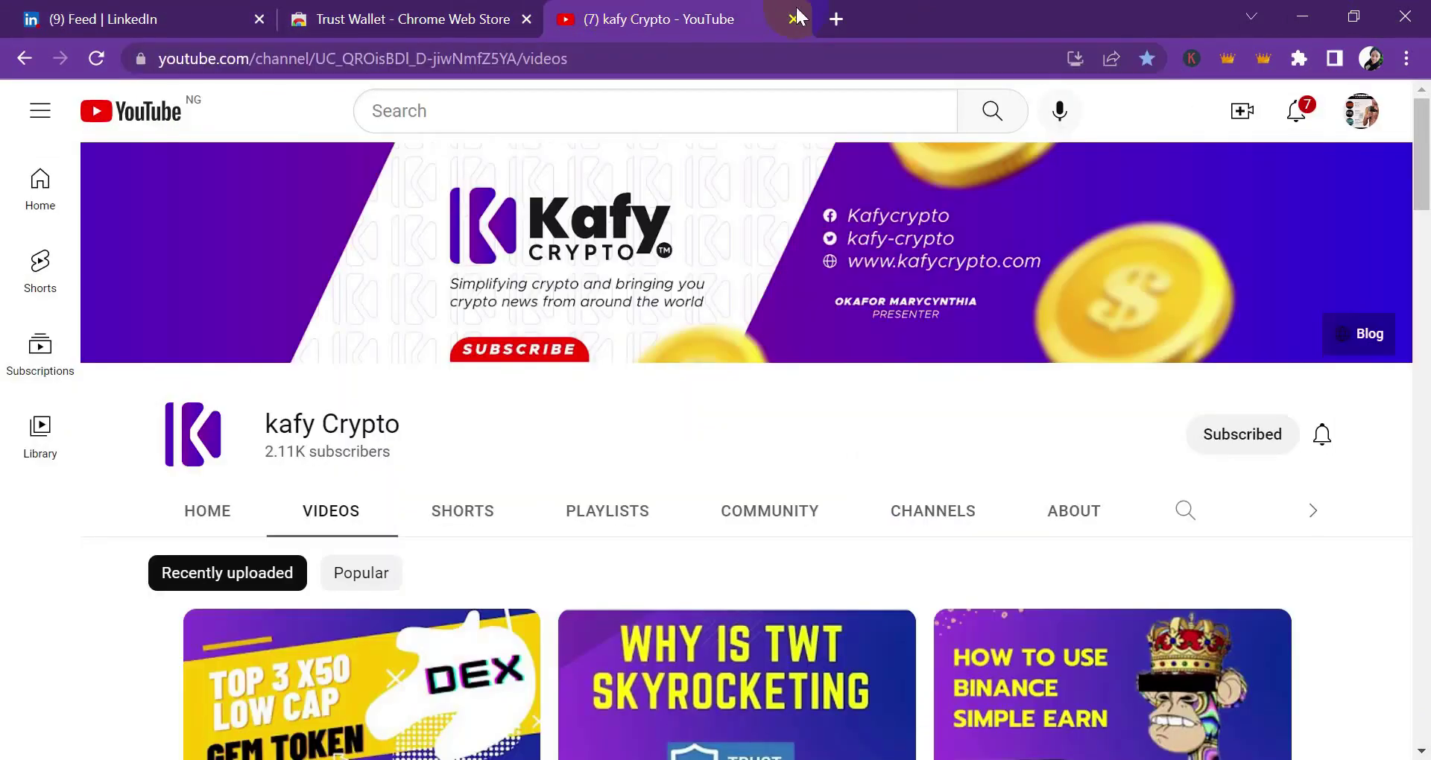
click(833, 19)
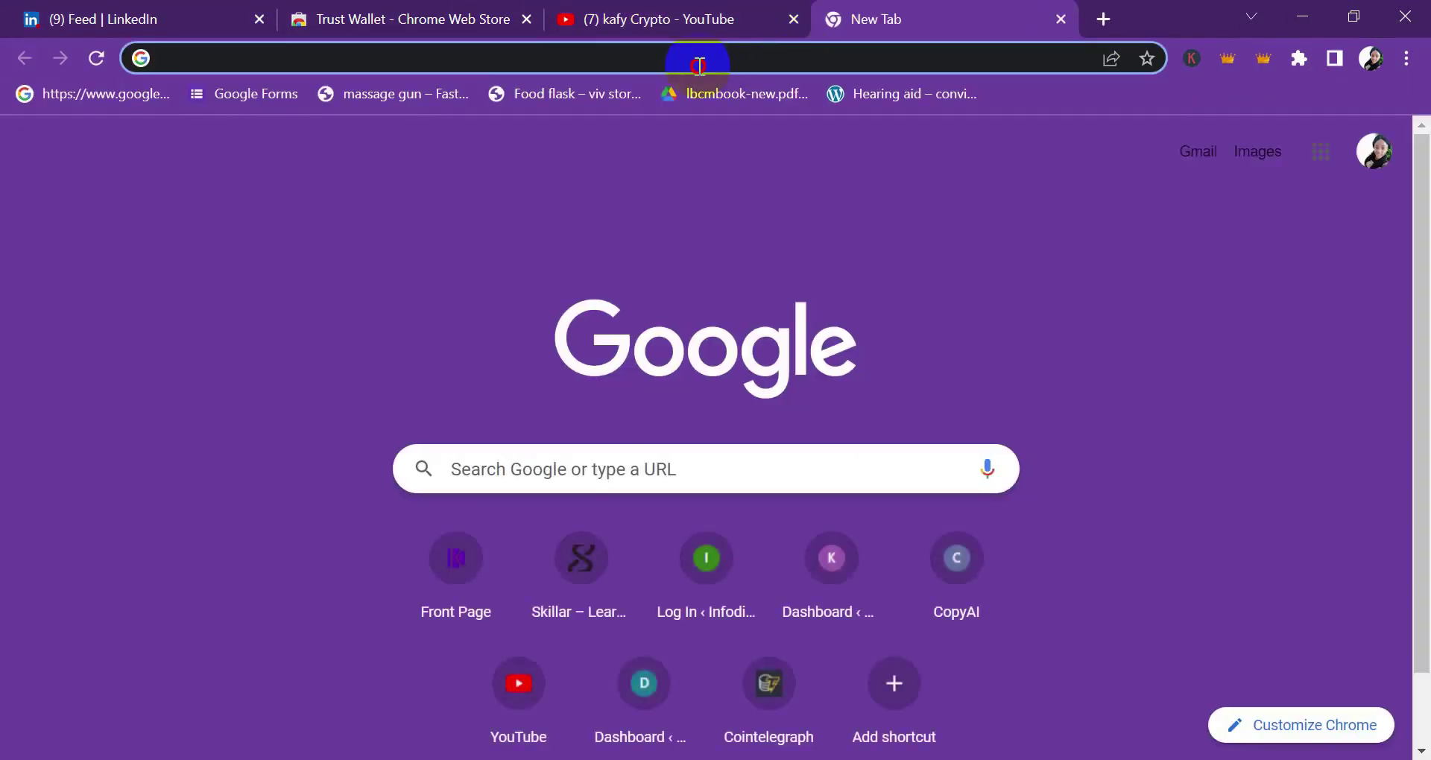
click(699, 66)
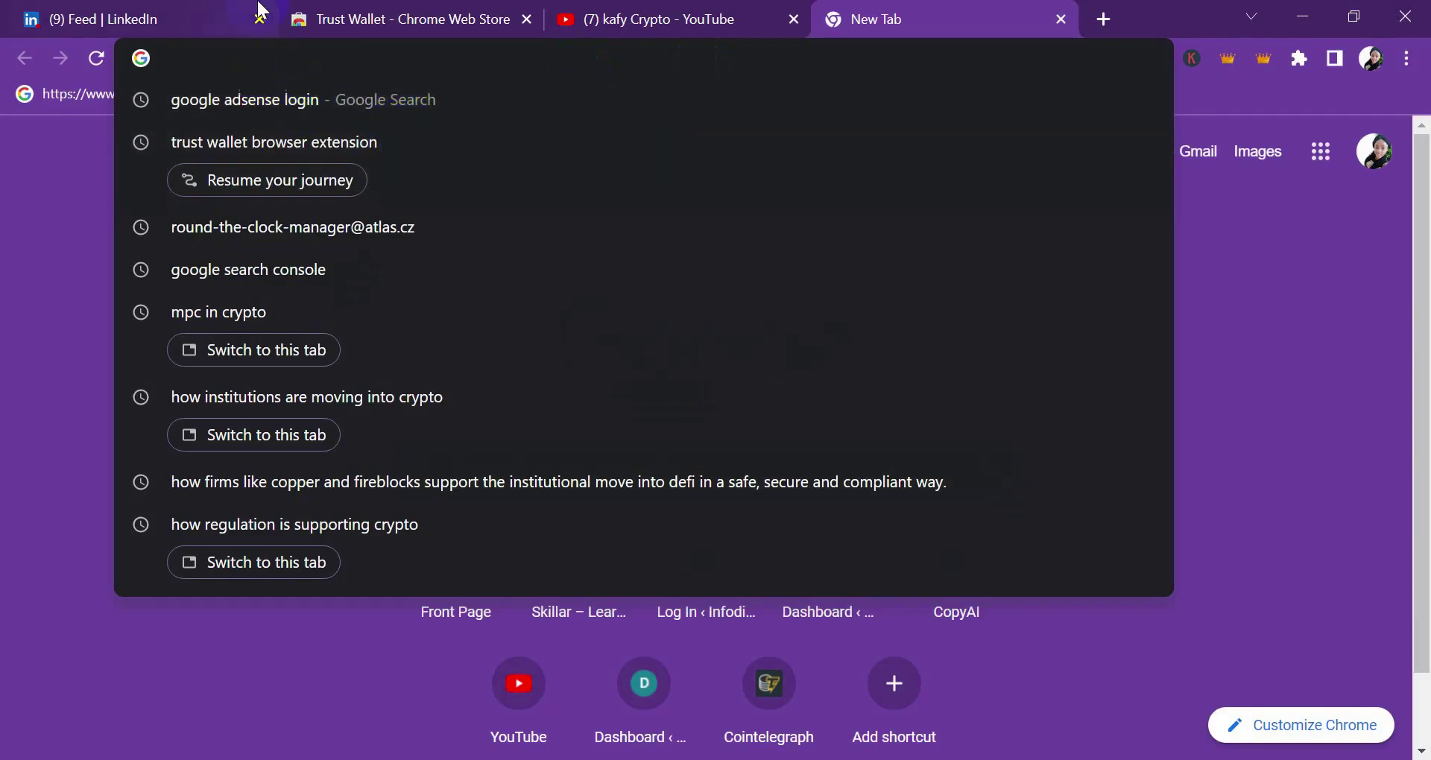
click(356, 10)
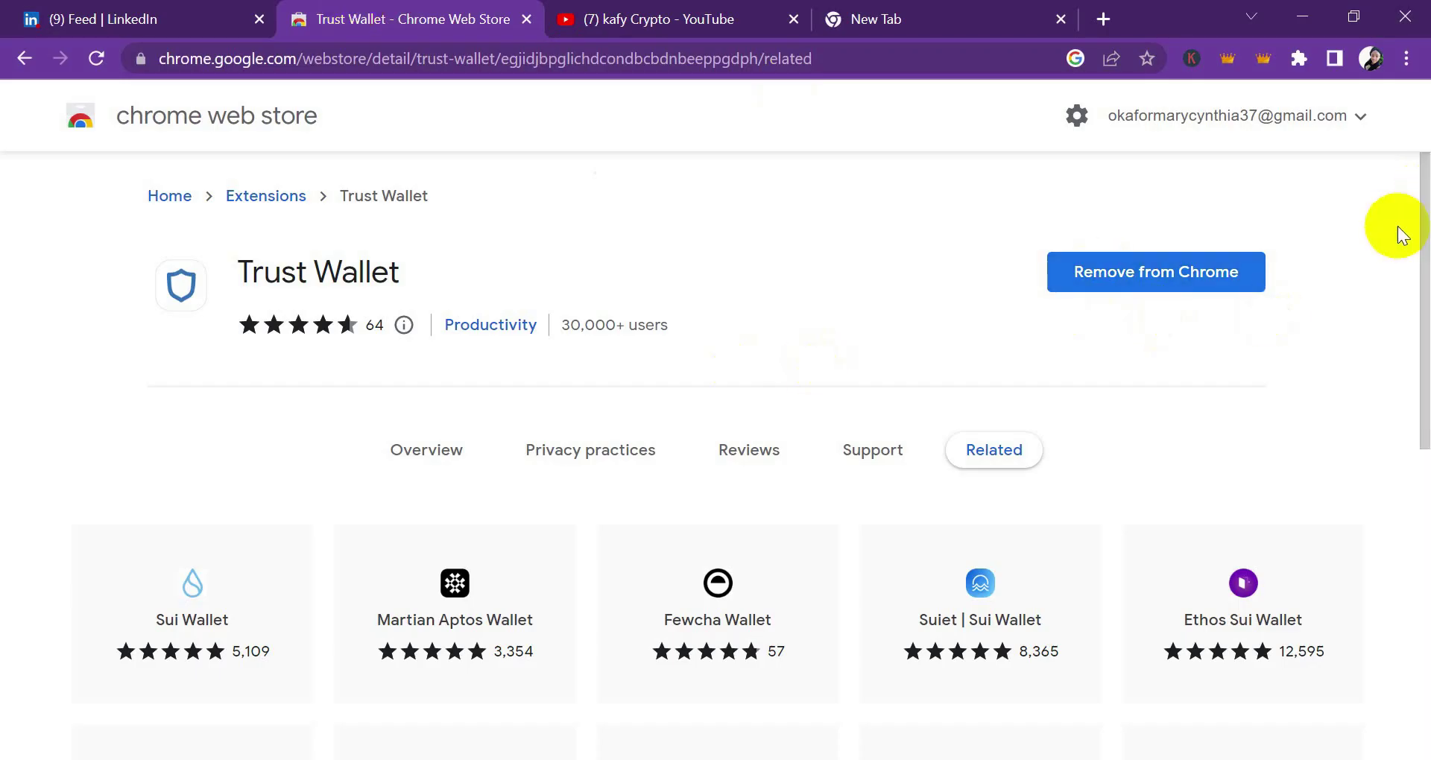
Find Trust Wallet among the browser's installed extensions and launch it
drag(1425, 187, 1207, 102)
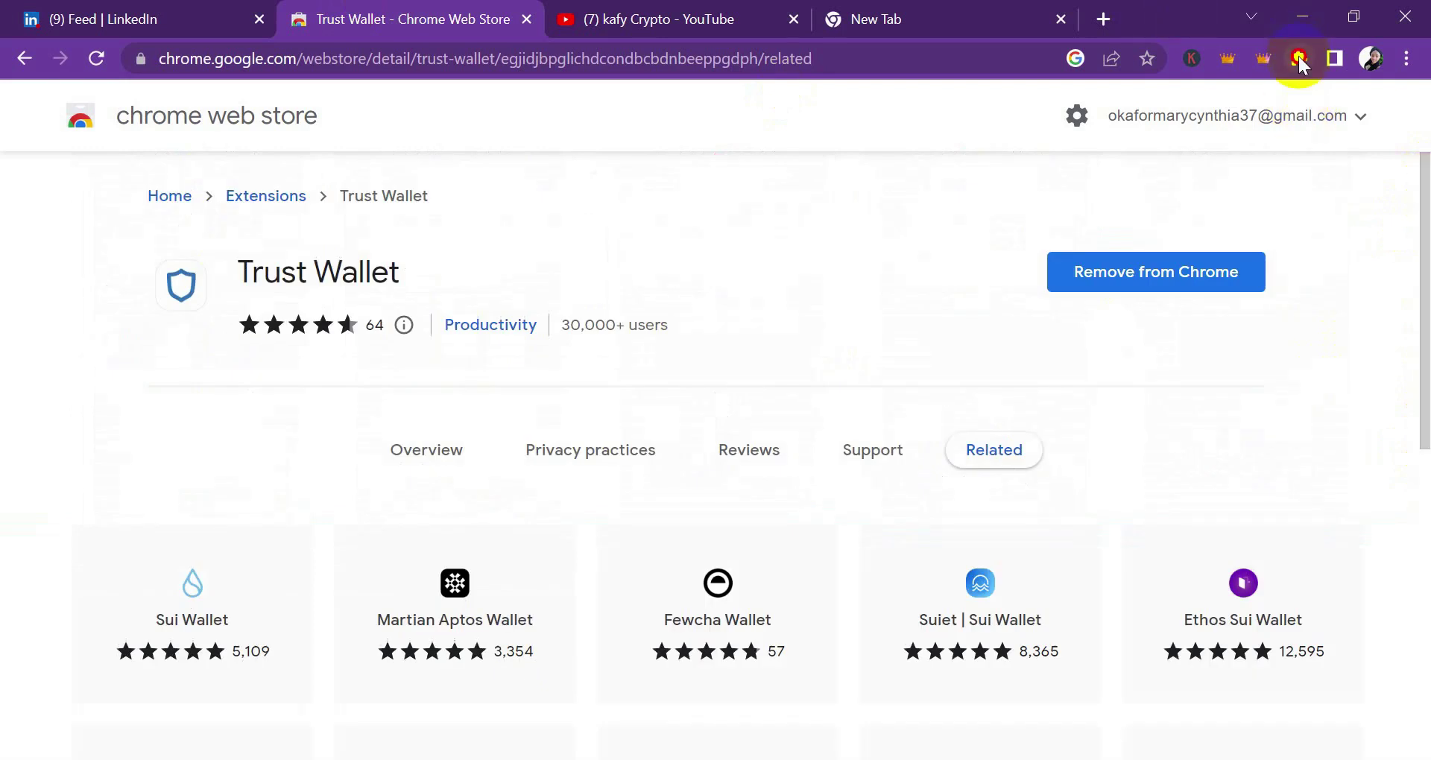
click(1298, 58)
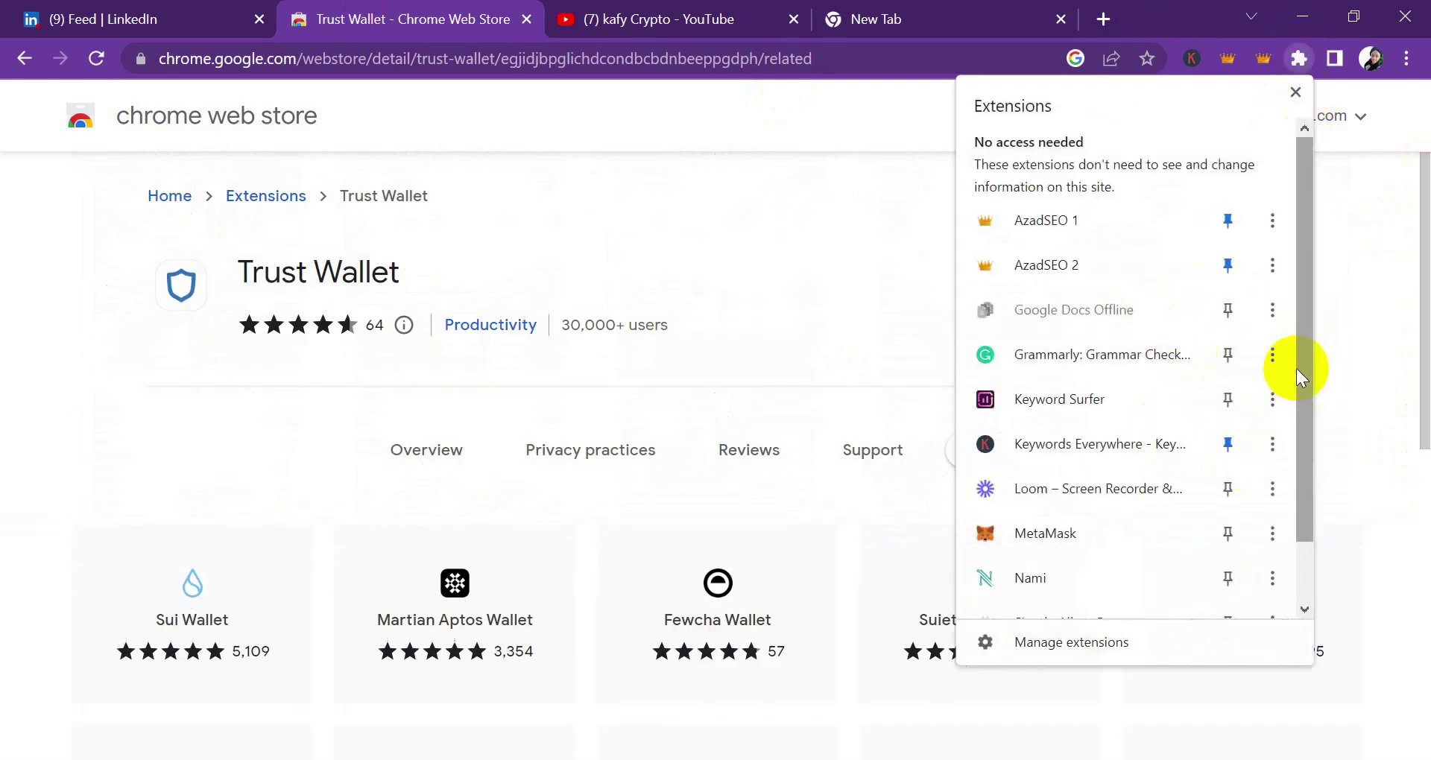
drag(1306, 368, 1315, 434)
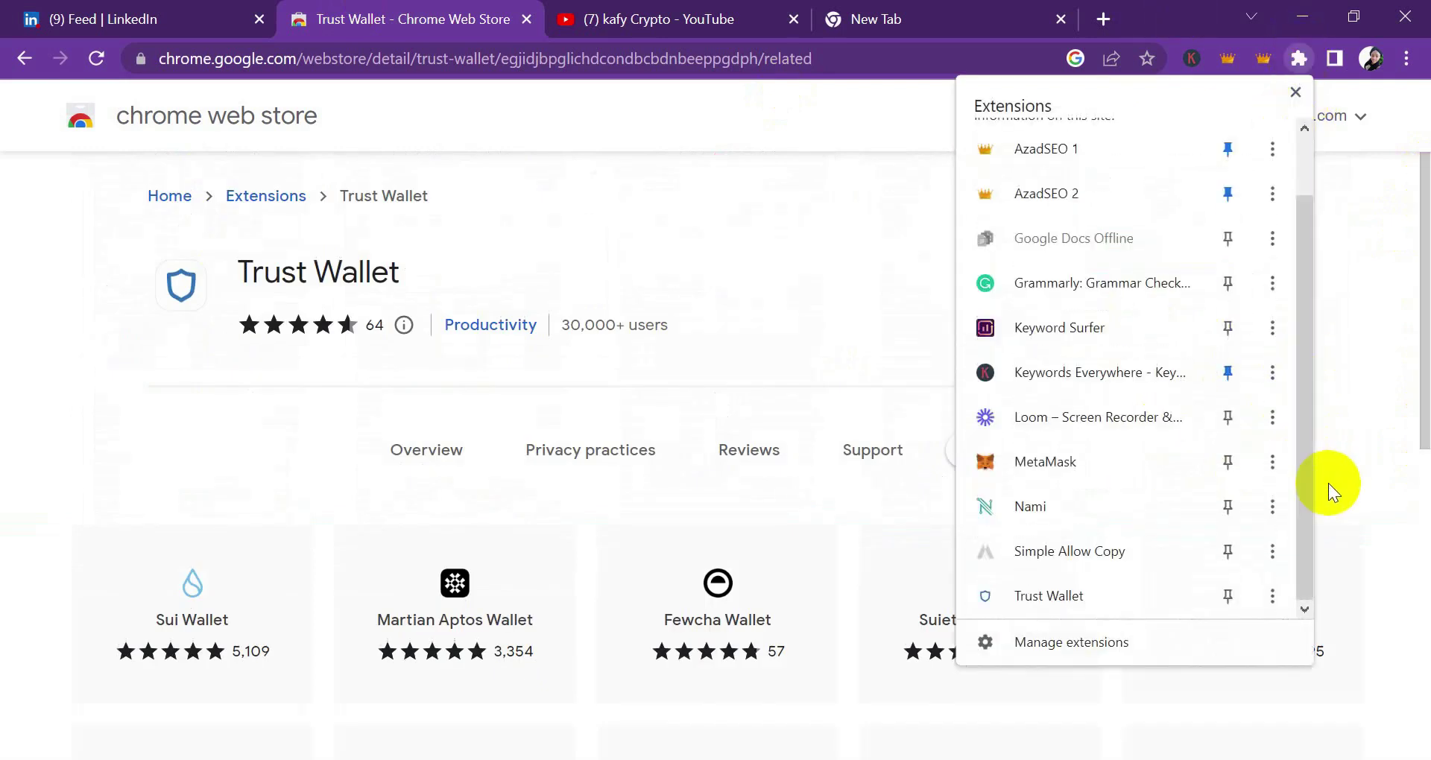
click(1054, 592)
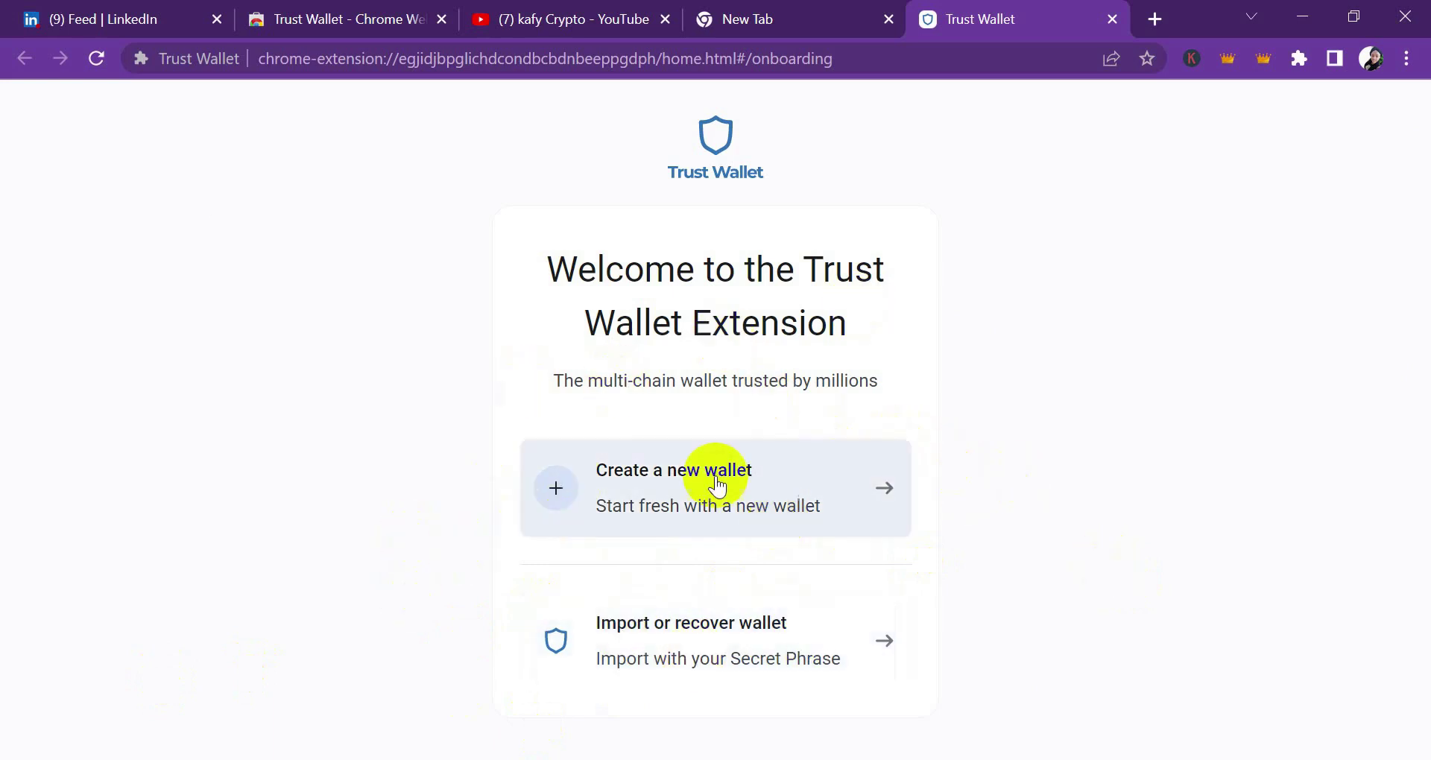
Start creating a new wallet and decline to share usage data with Trust Wallet
click(626, 476)
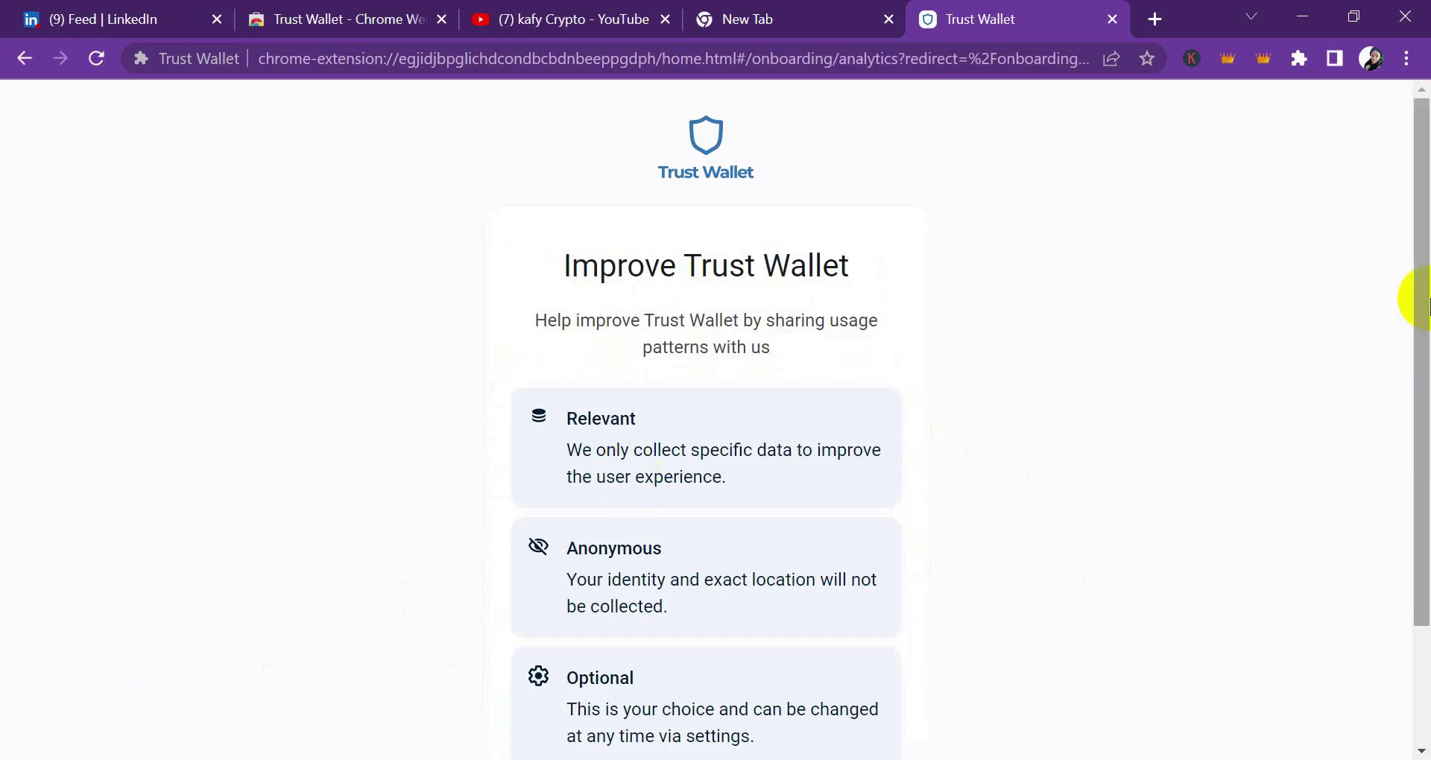
click(1424, 249)
drag(1424, 249, 1424, 185)
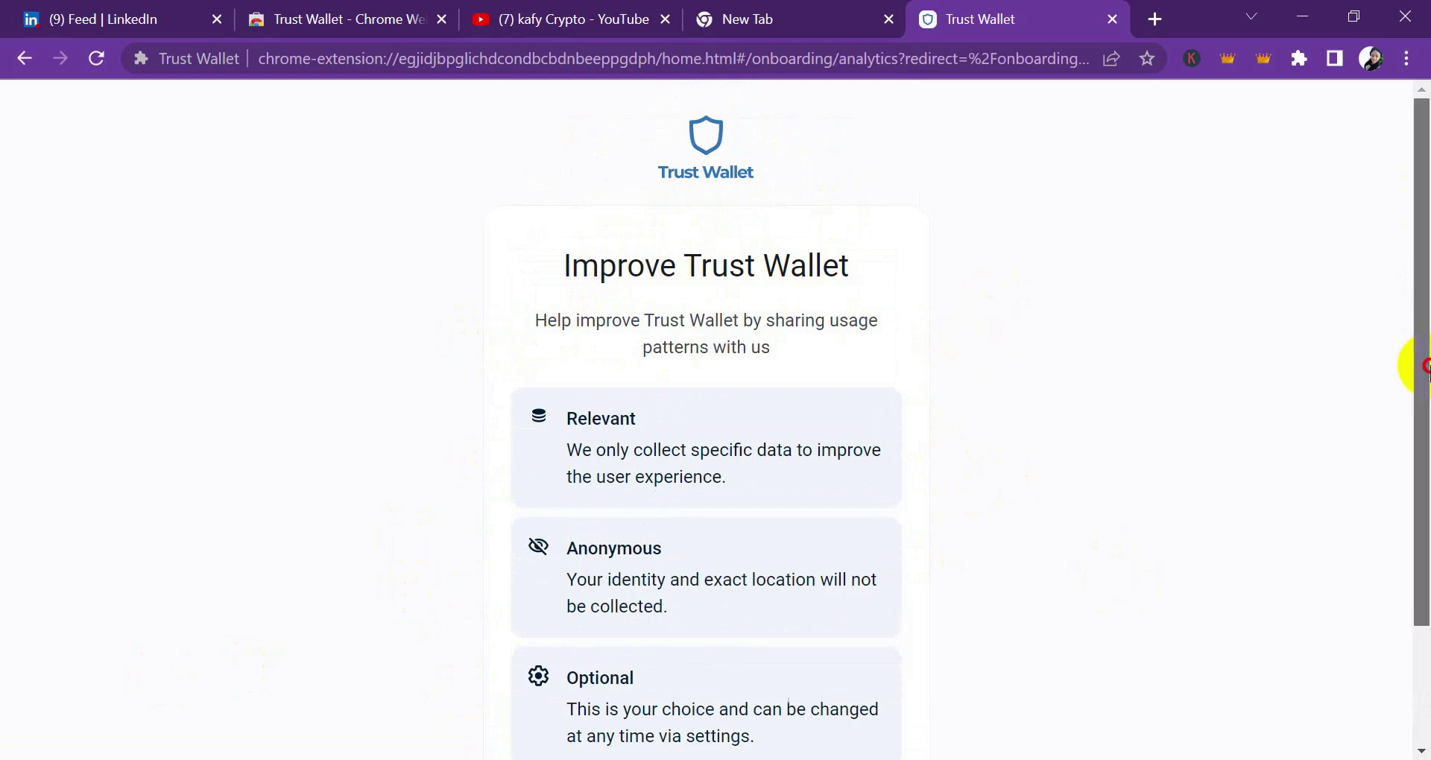
drag(1419, 362, 1424, 488)
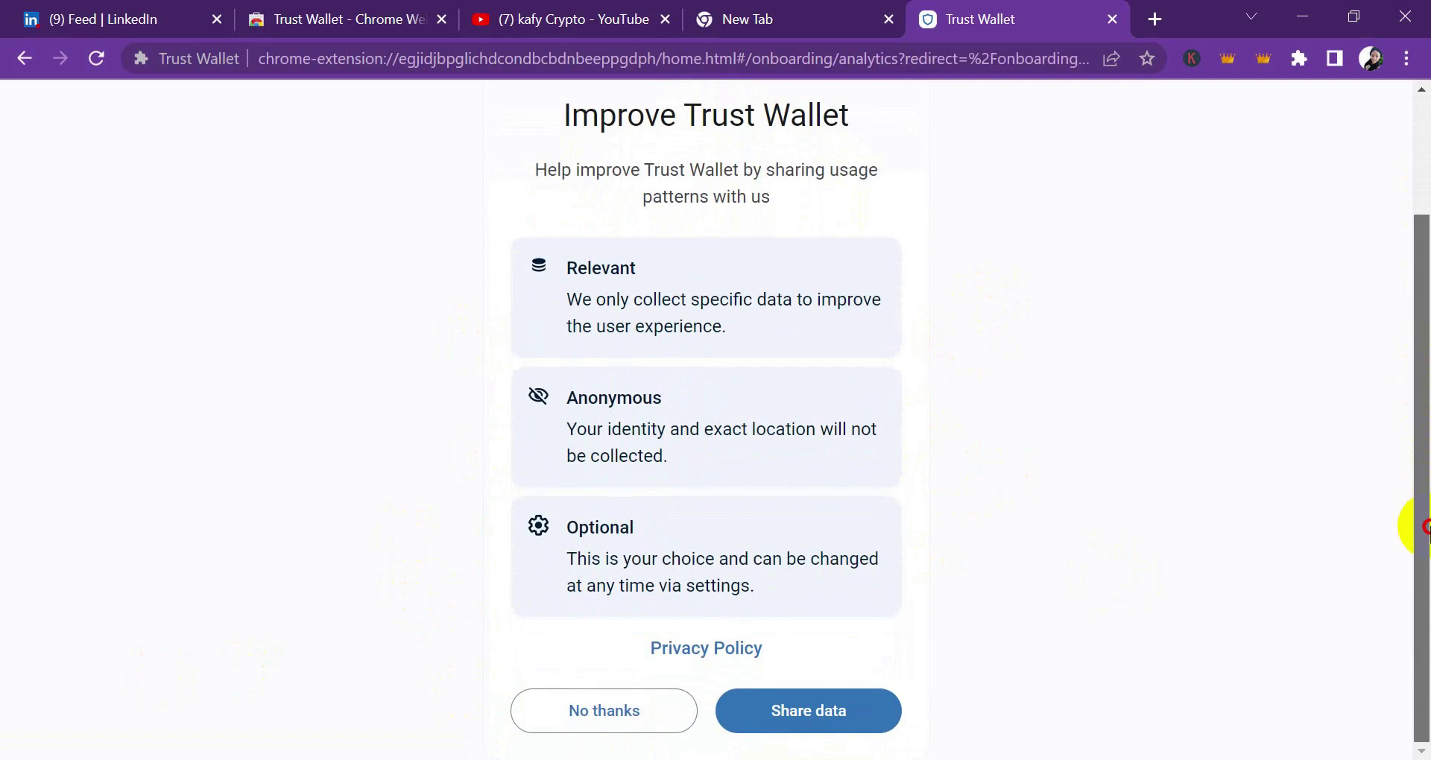
click(626, 720)
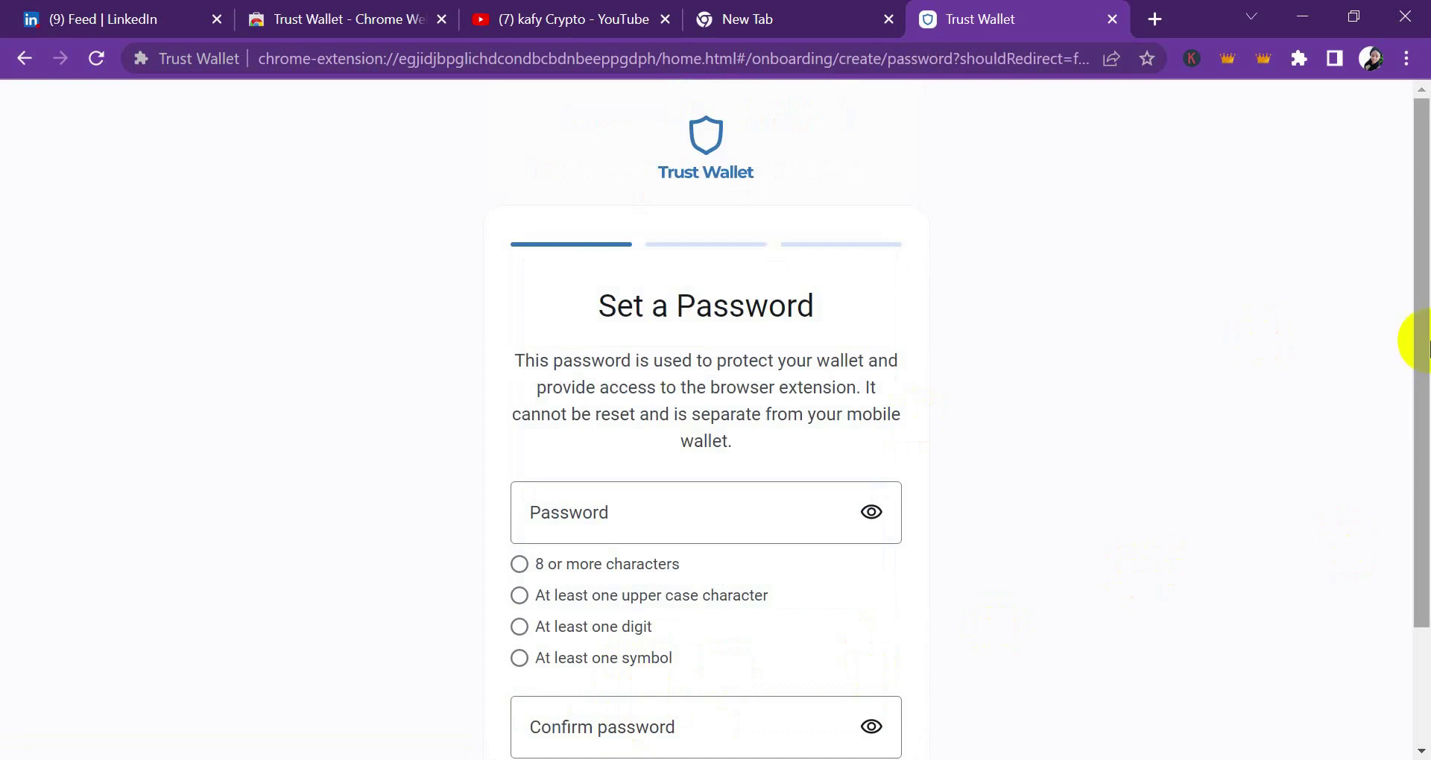
Enter a new wallet password that satisfies the length, upper case, digit and symbol requirements
drag(1412, 346, 1412, 461)
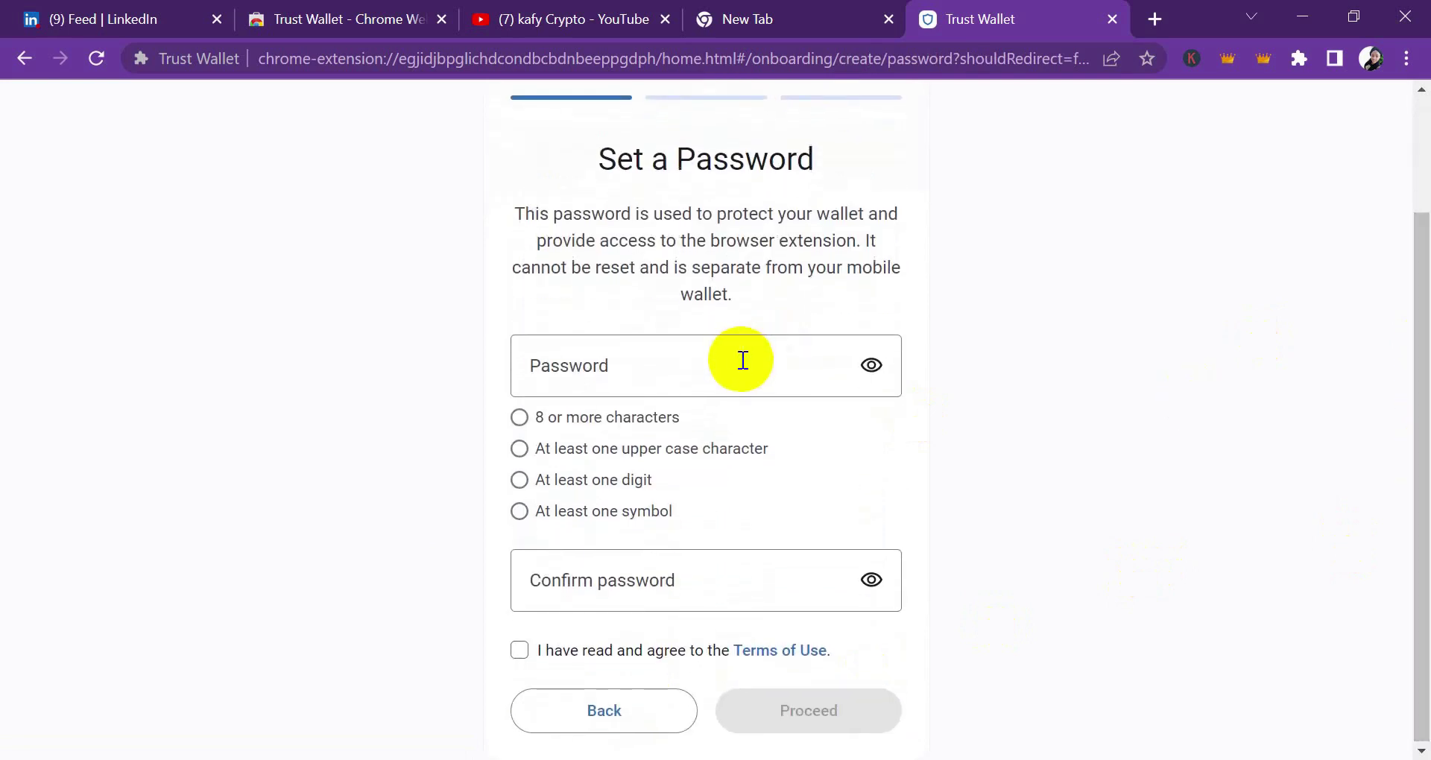
text(••)
key(BackSpace)
key(BackSpace)
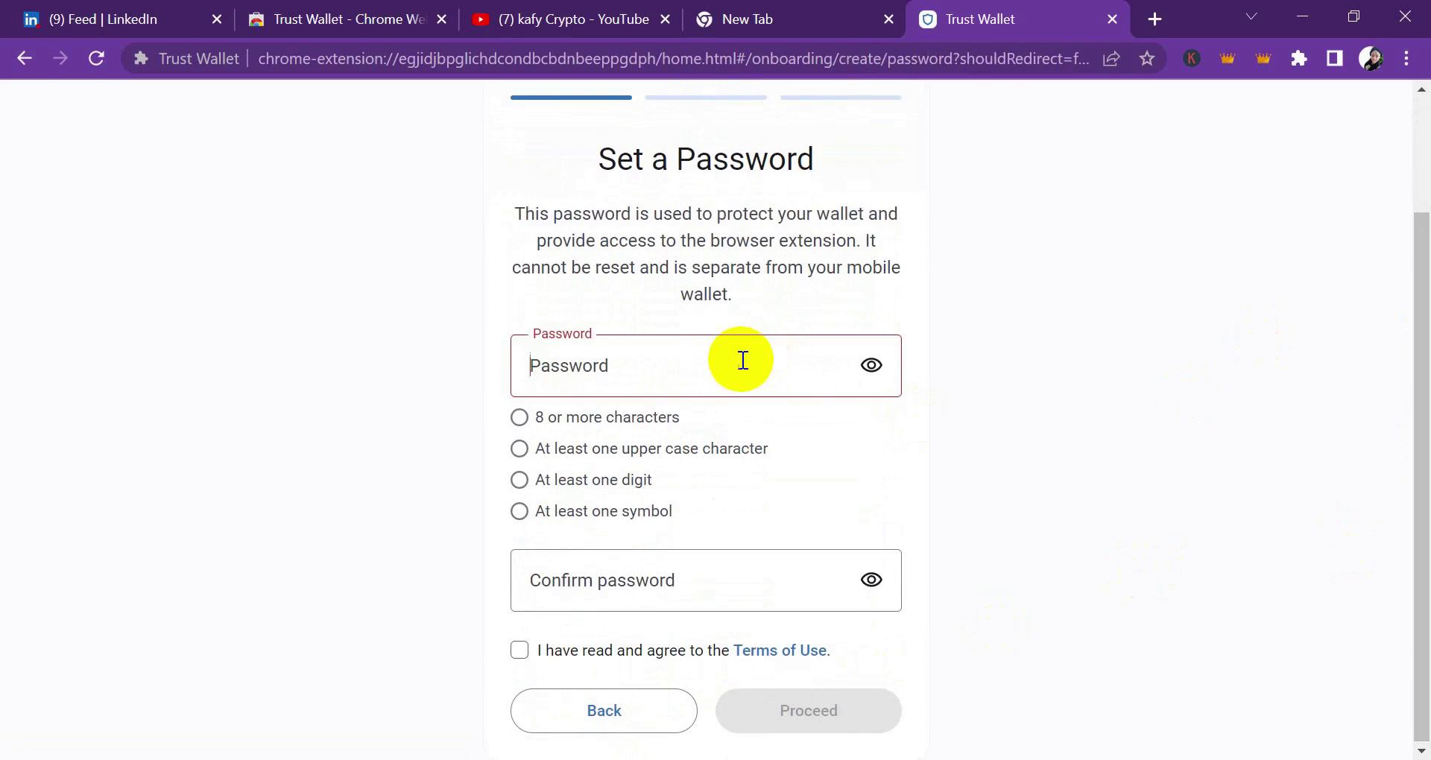
text(•••••••••)
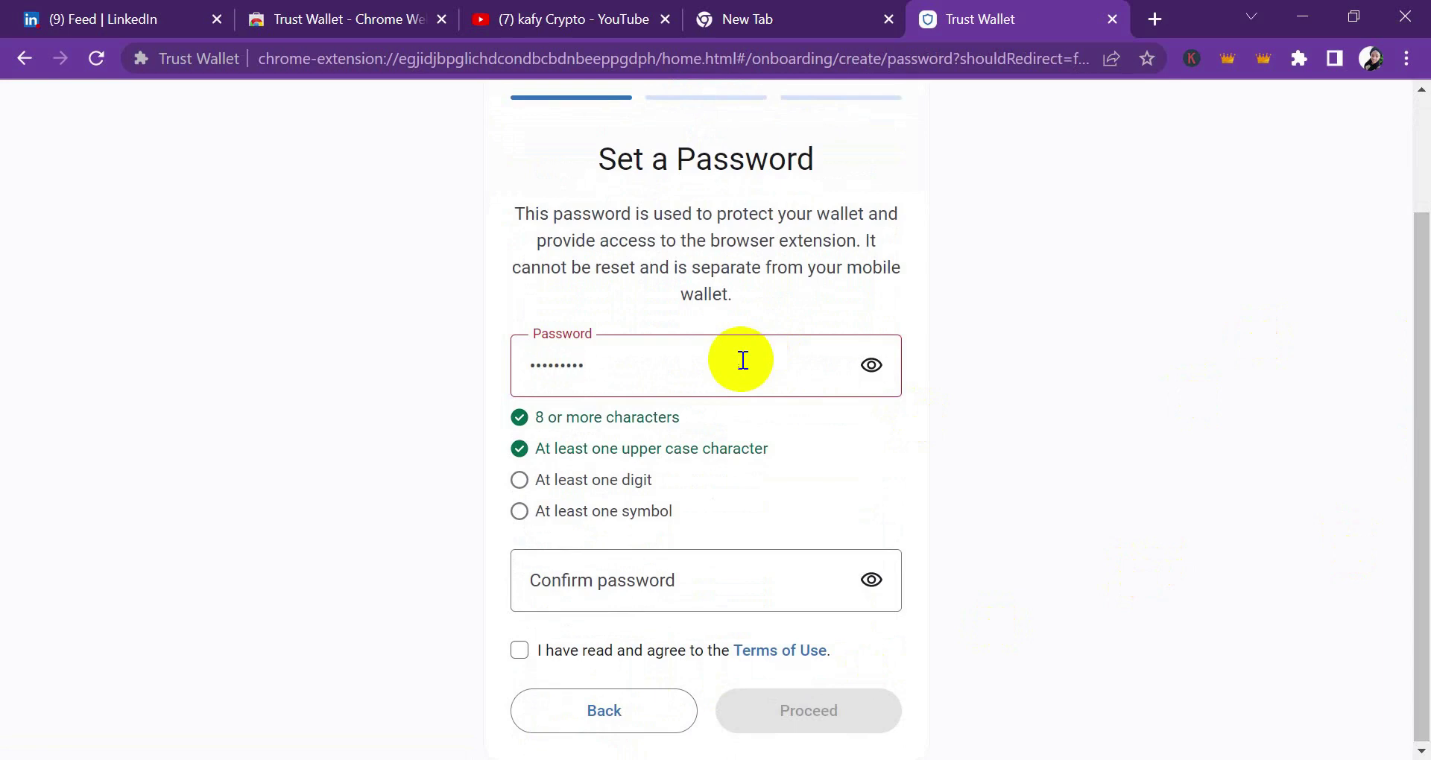
text(@1)
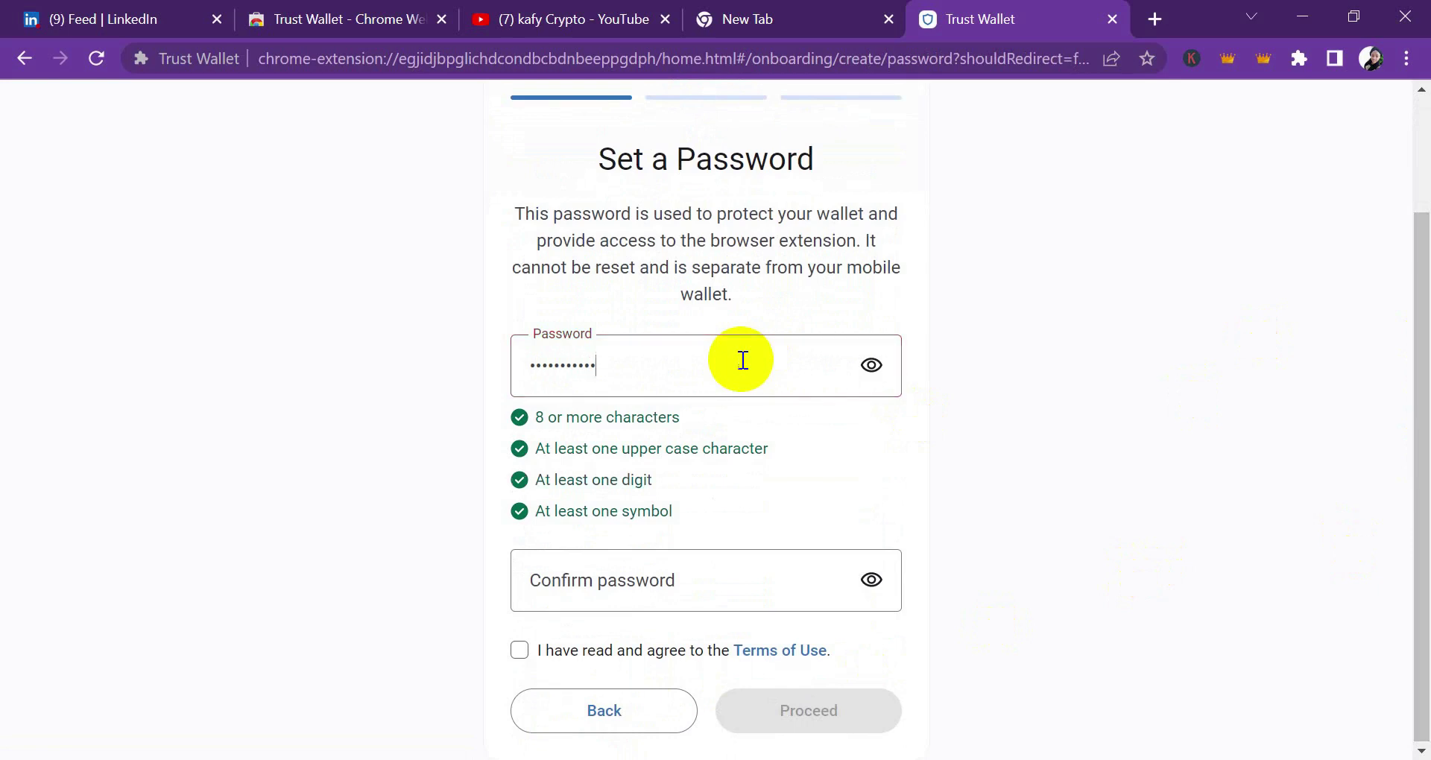
Re-enter the wallet password in the confirmation field, agree to the Terms of Use, and proceed
click(647, 575)
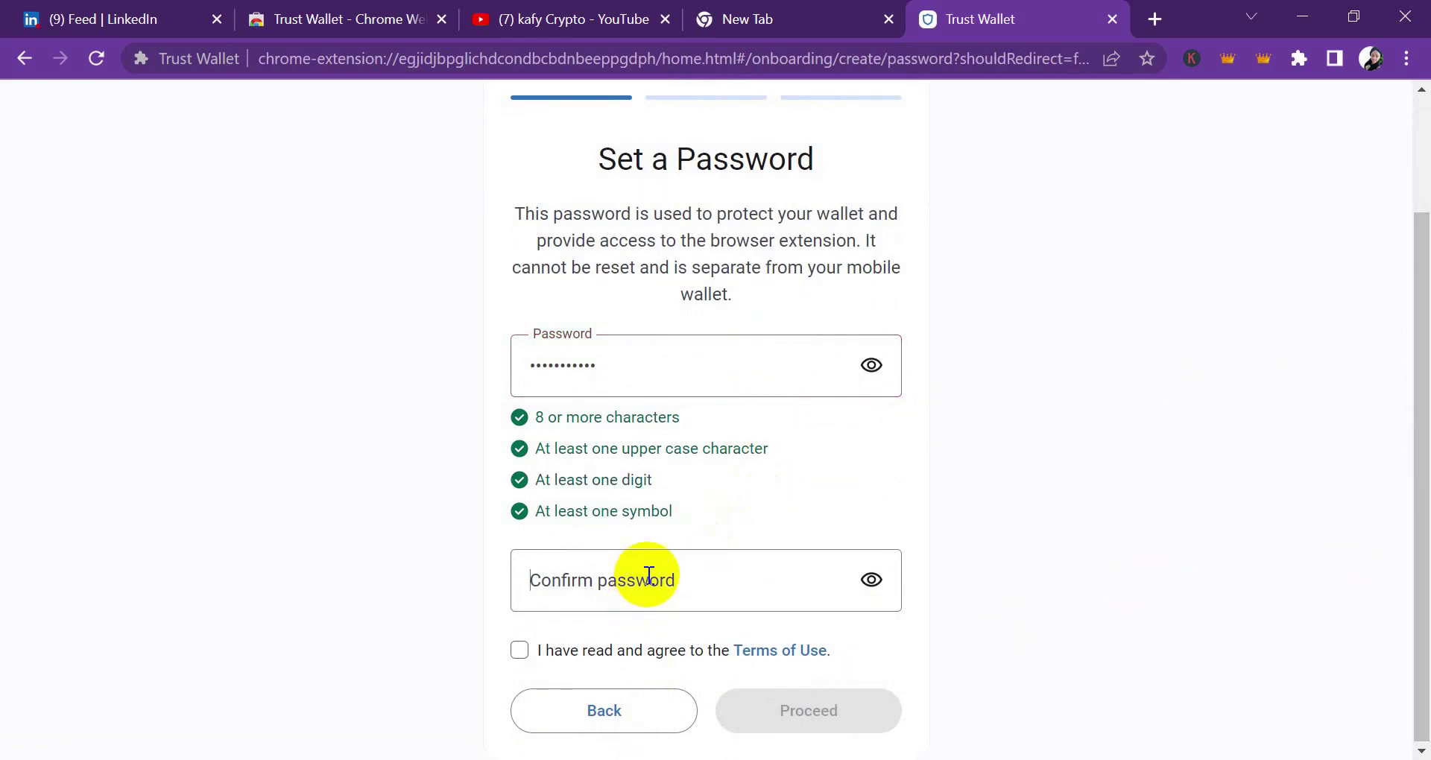
text(•••••••)
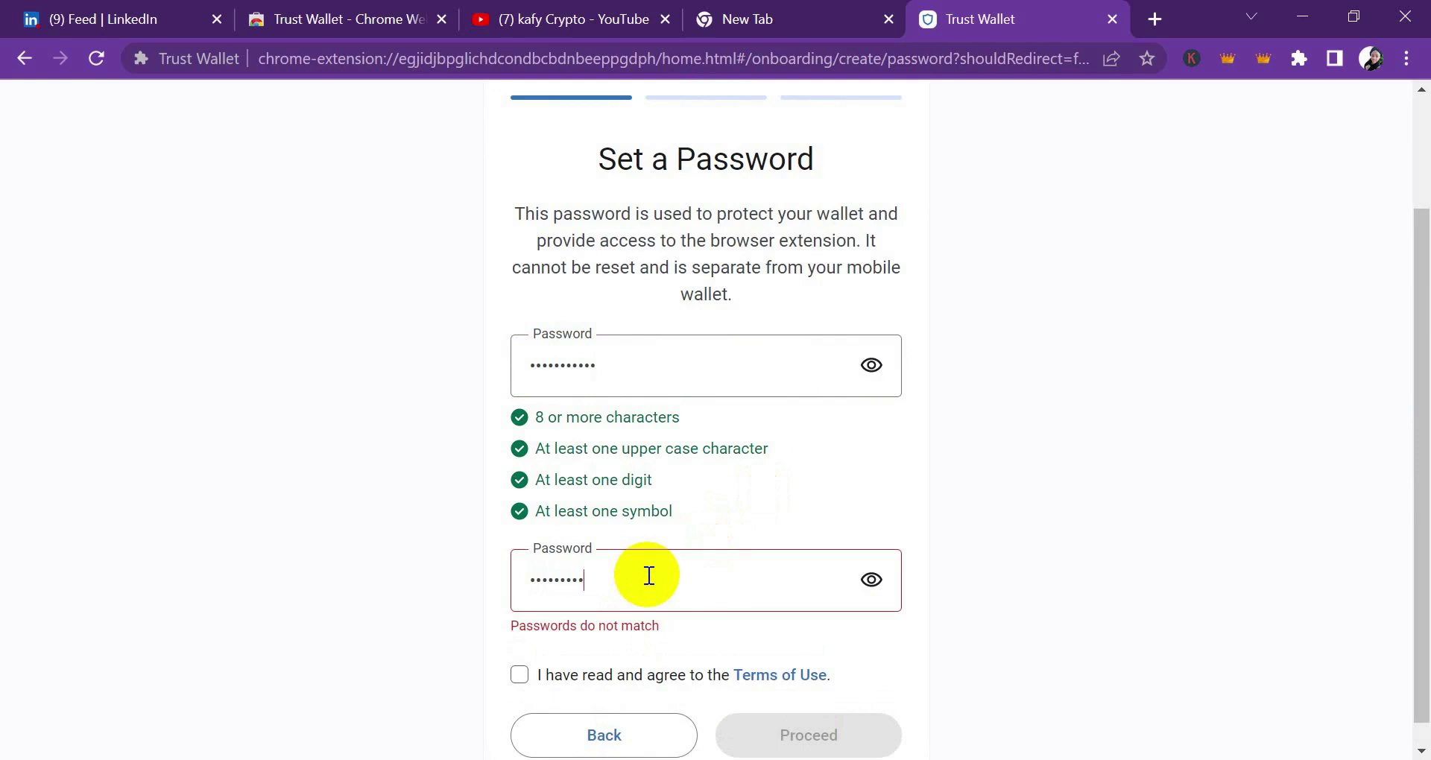
text(•)
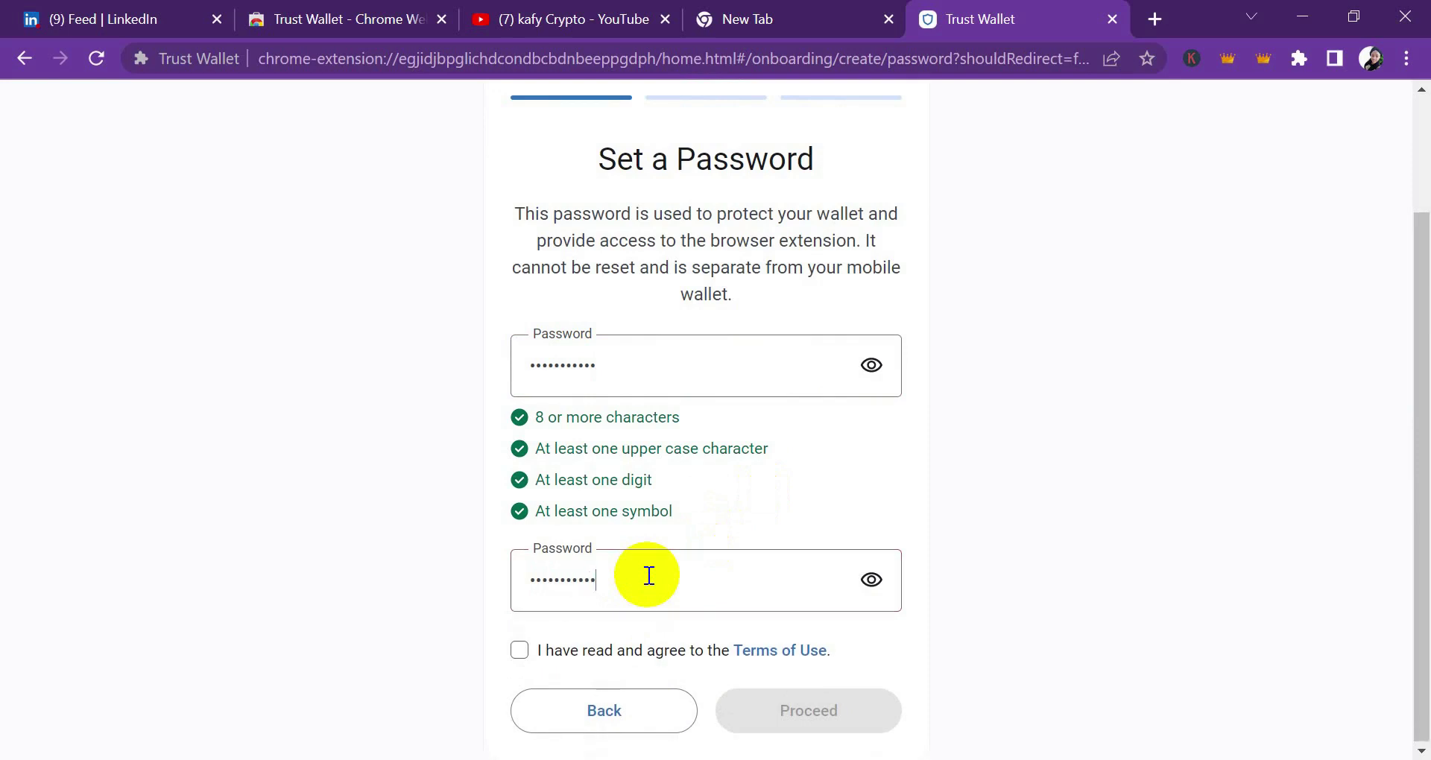
click(521, 651)
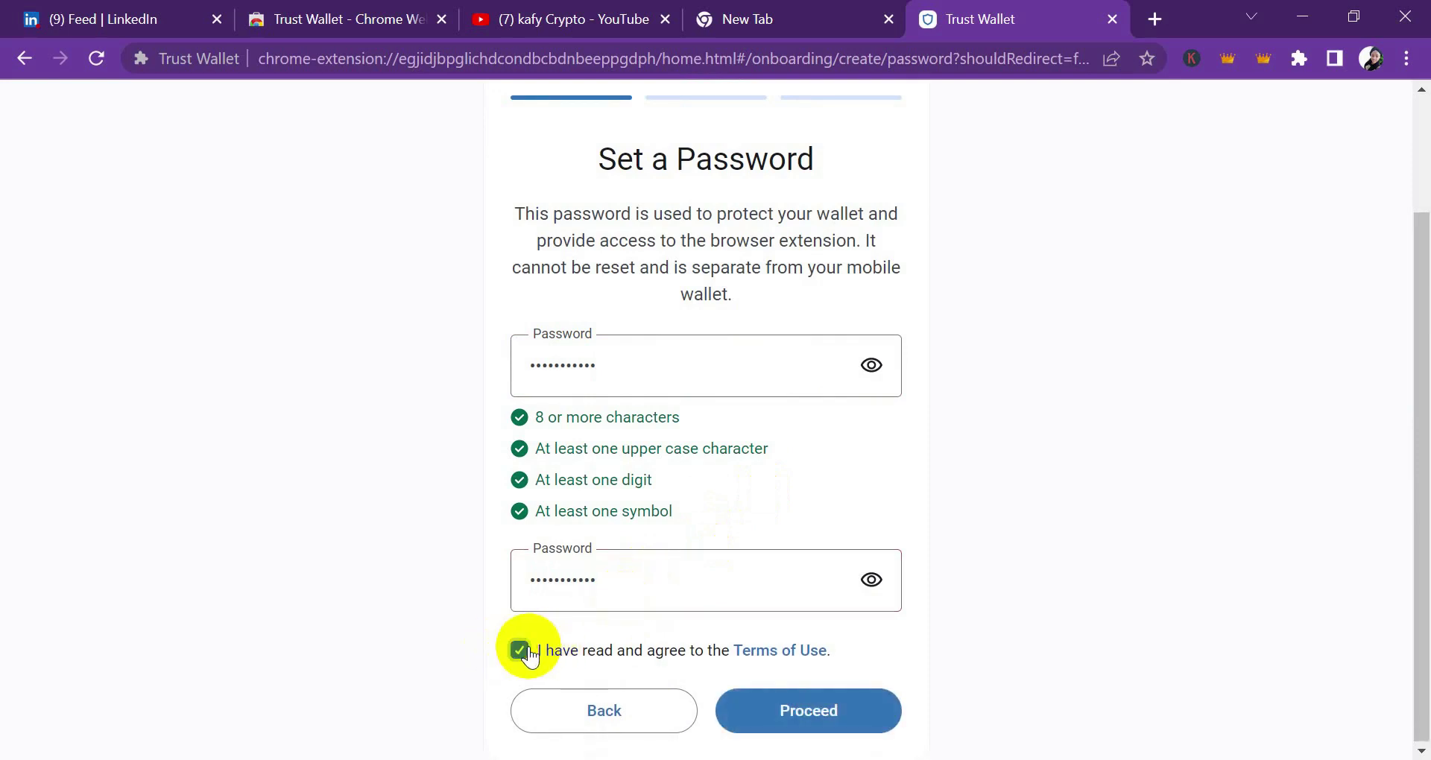
click(820, 715)
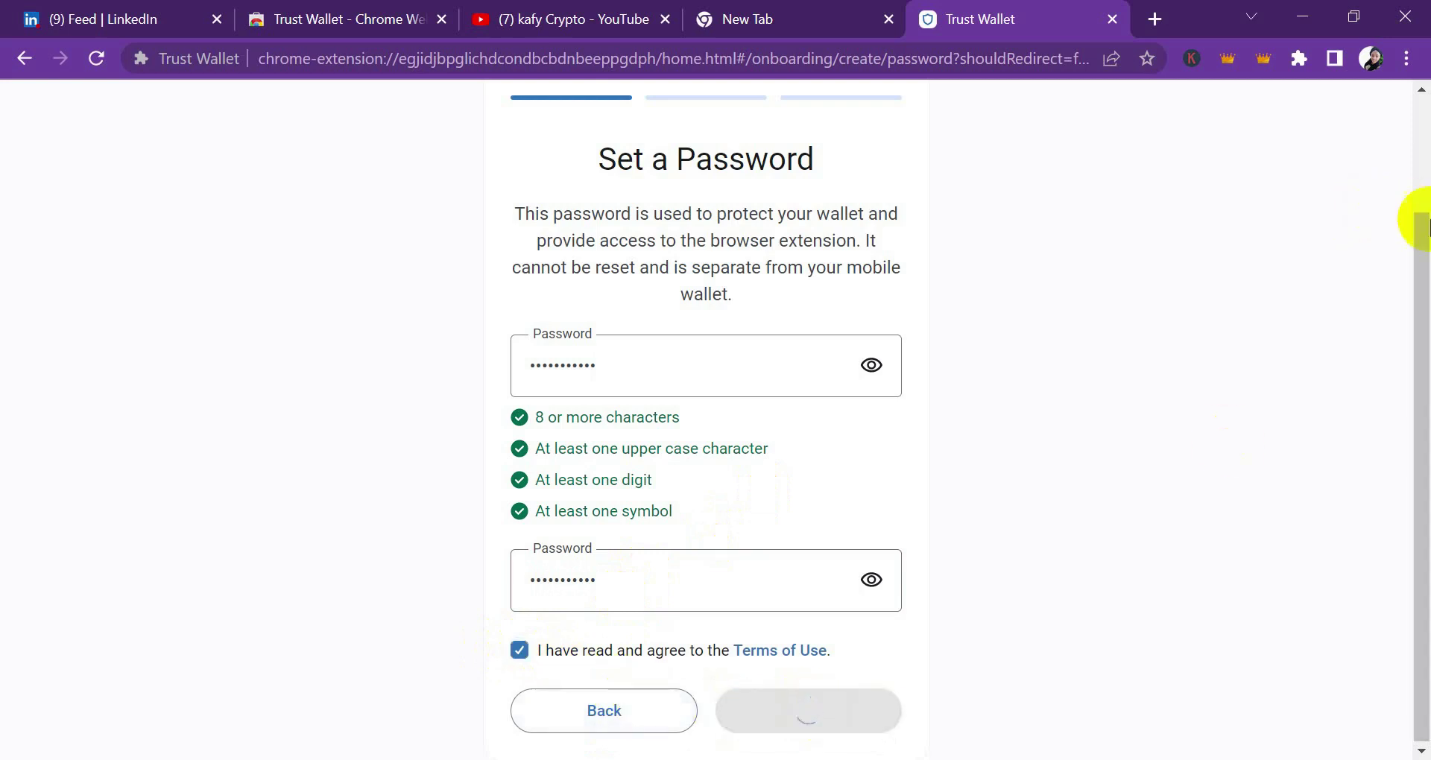
Read the guidance on backing up the wallet's secret phrase
drag(1425, 254, 1425, 399)
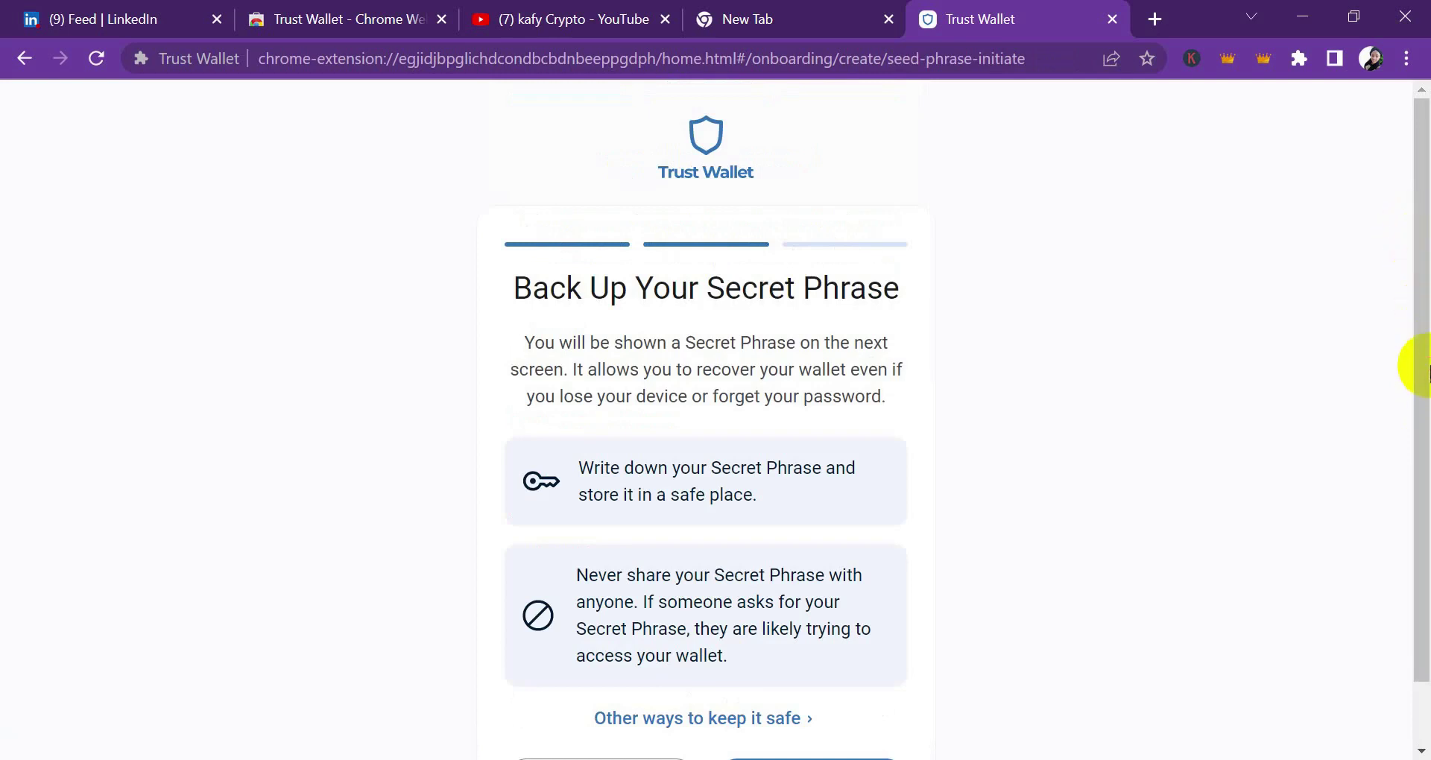
drag(1421, 363, 1406, 546)
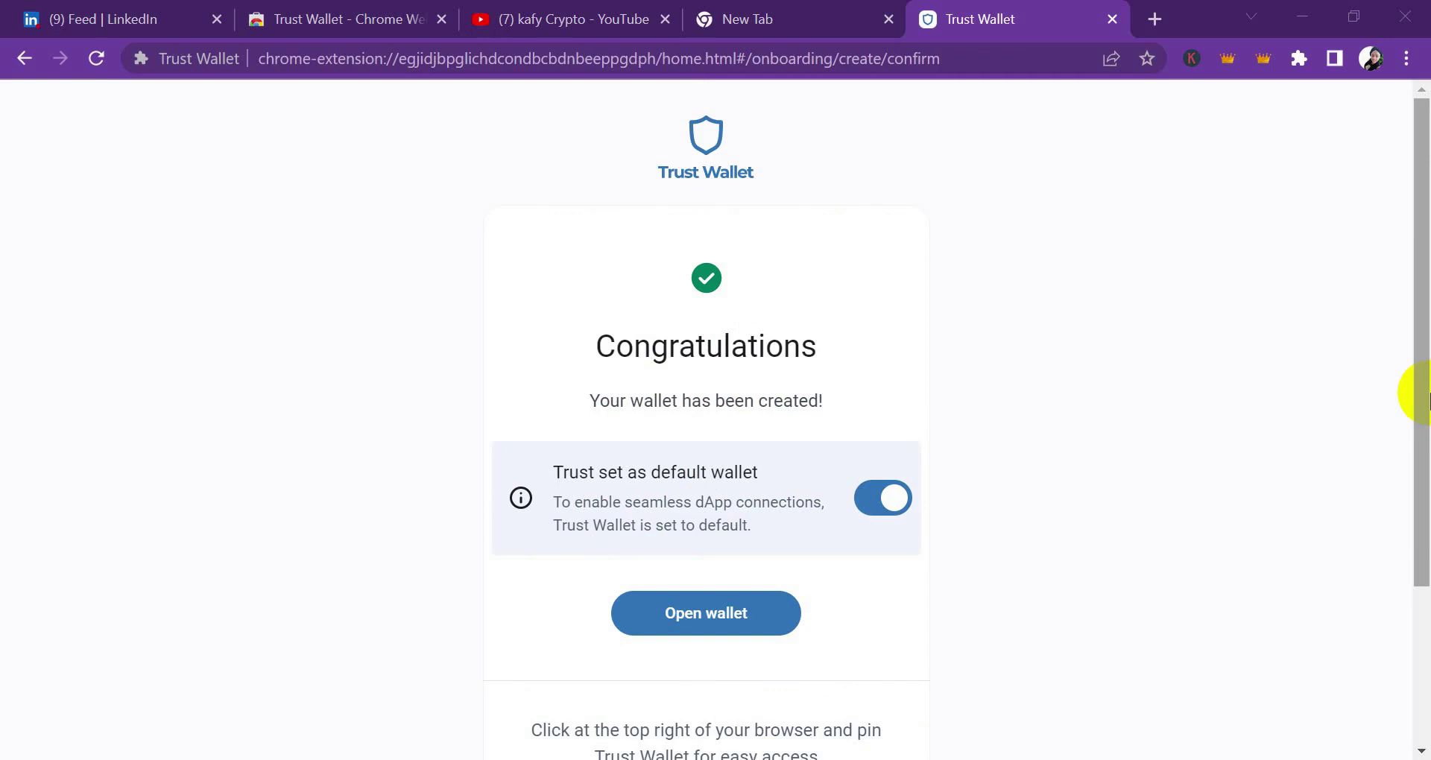
Turn off the option that sets Trust Wallet as the default wallet
drag(1427, 397, 1424, 596)
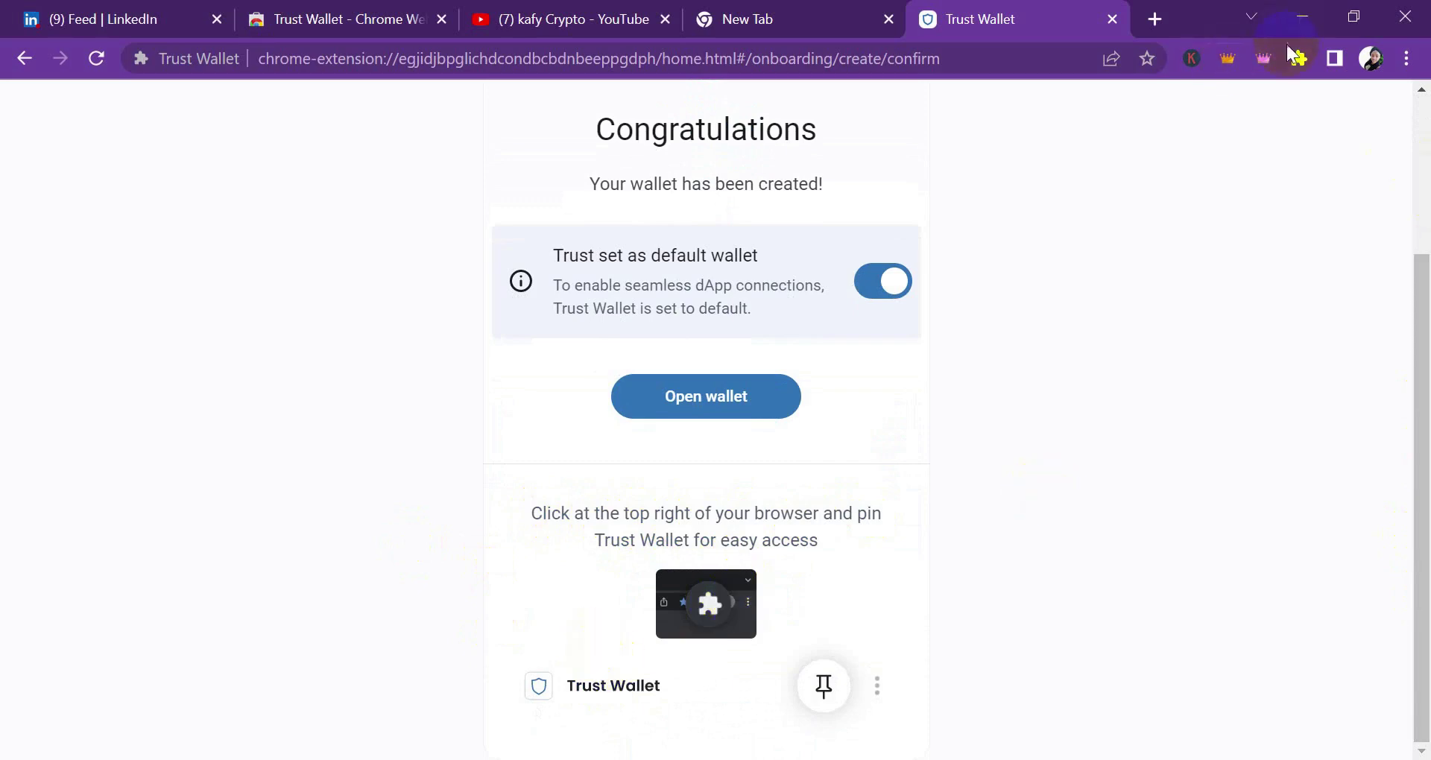
scroll(1337, 94, up, 3)
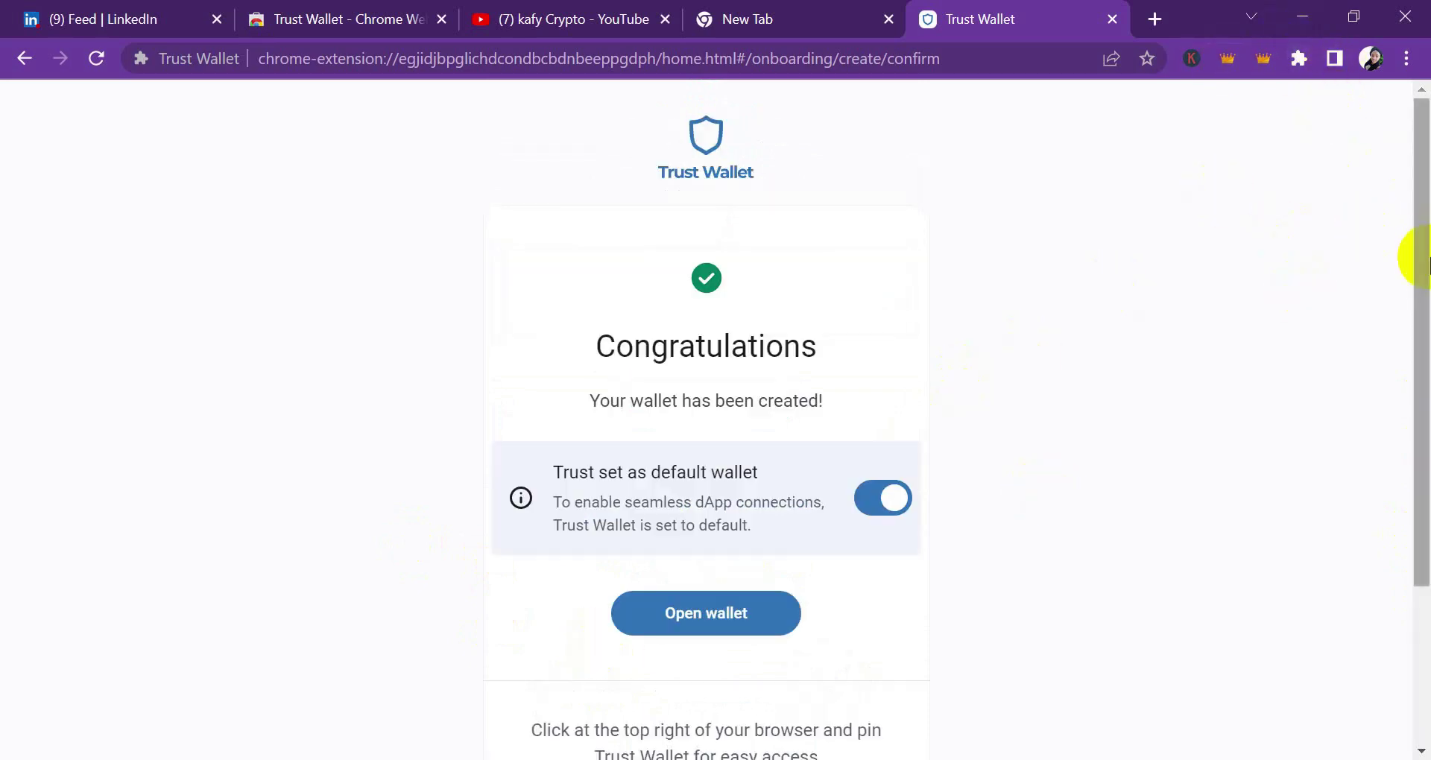
drag(1411, 256, 1411, 356)
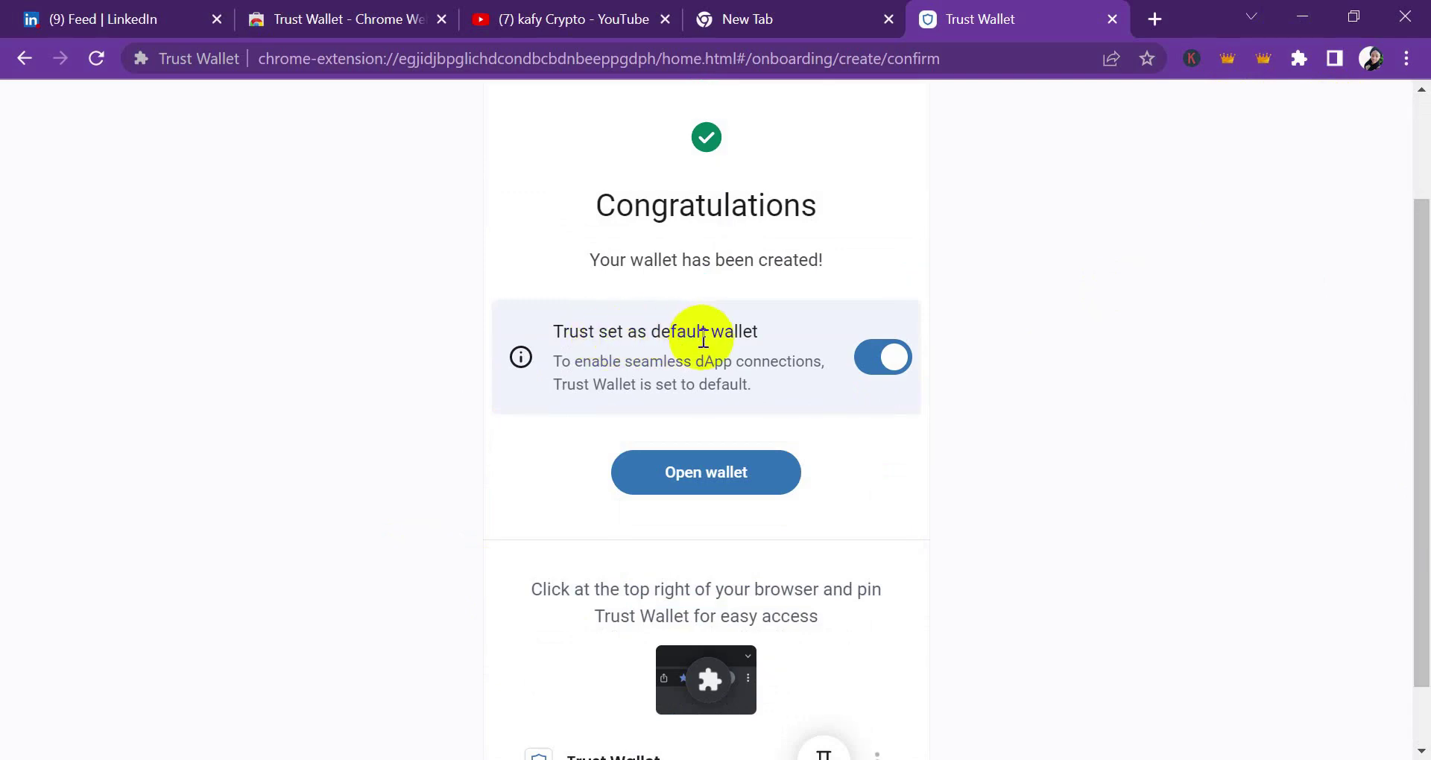
click(881, 361)
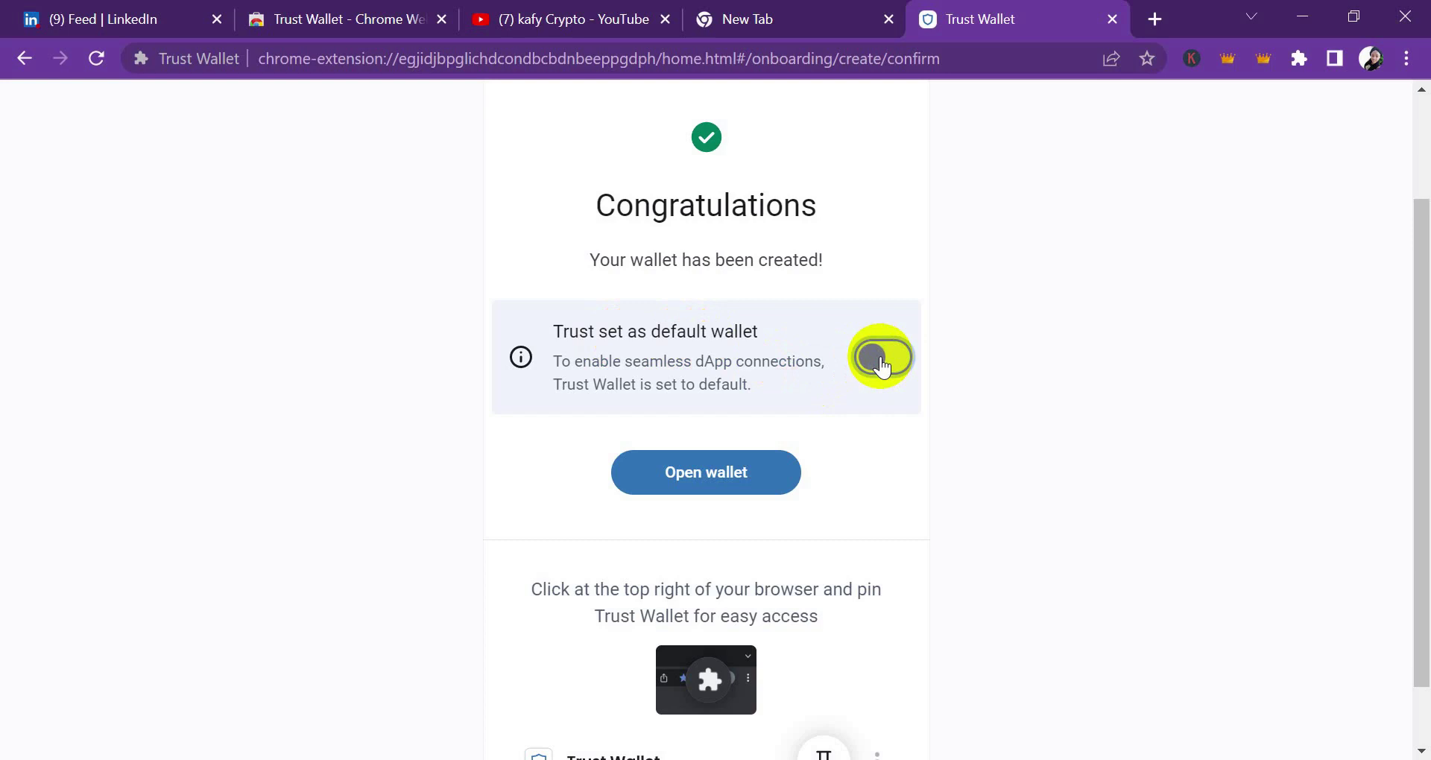
click(882, 363)
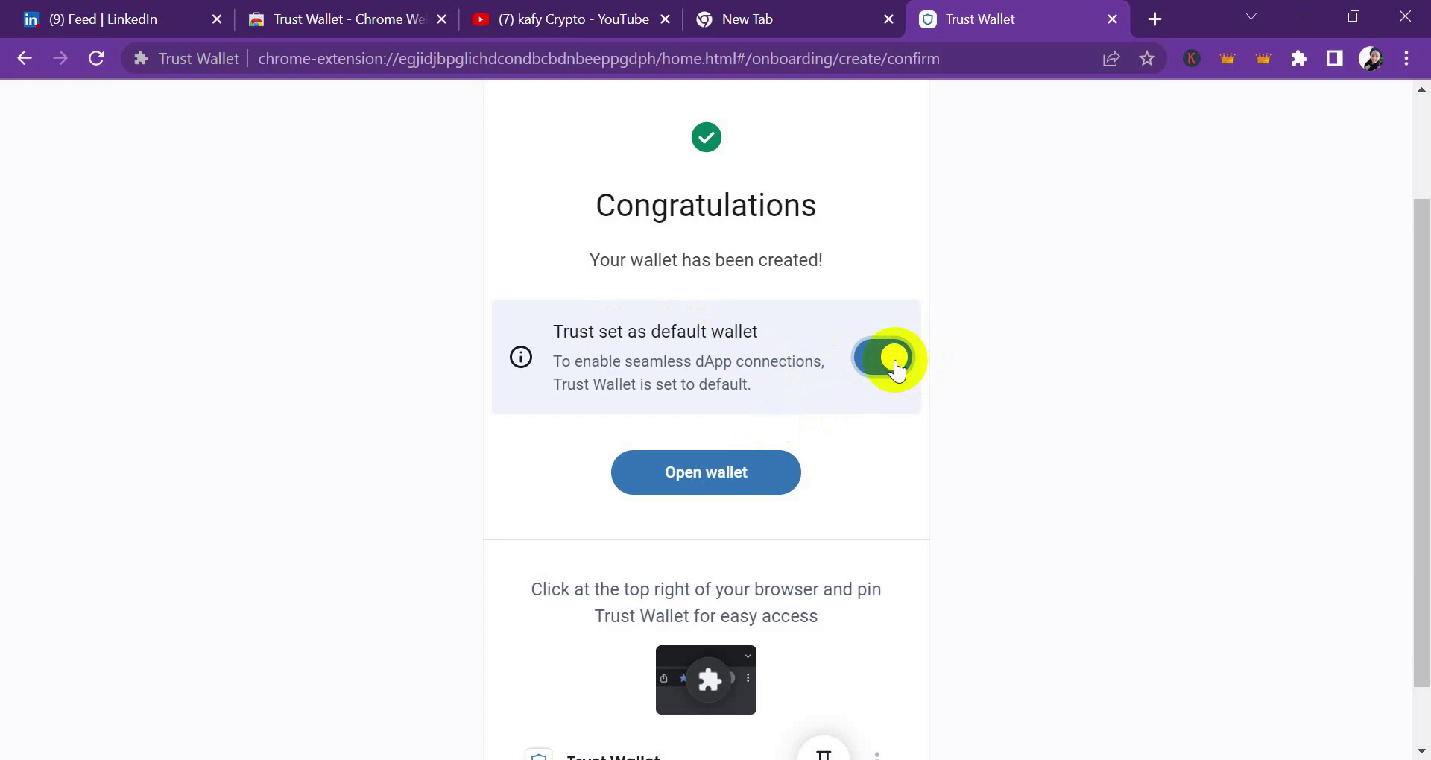
click(895, 365)
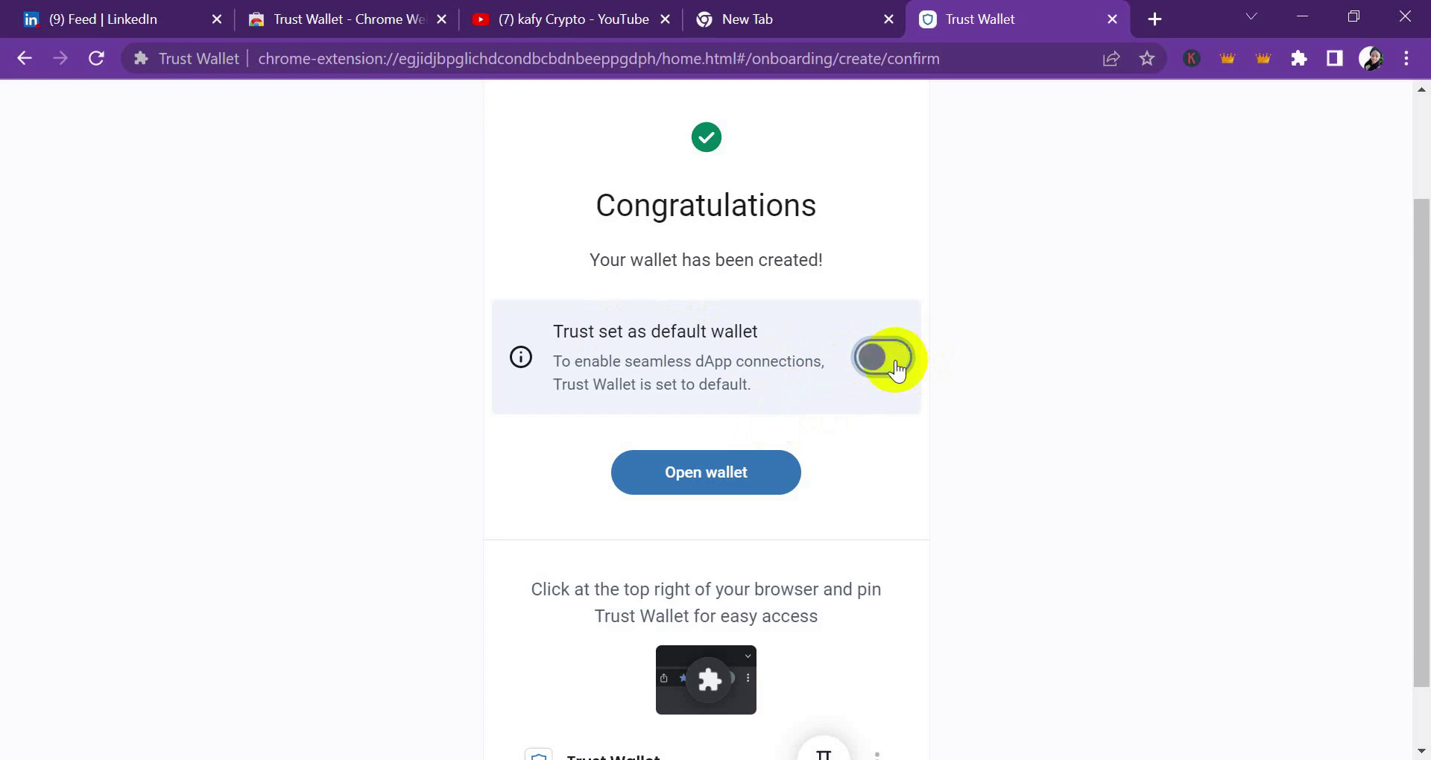
Open the newly created wallet and dismiss both introductory tips
click(720, 477)
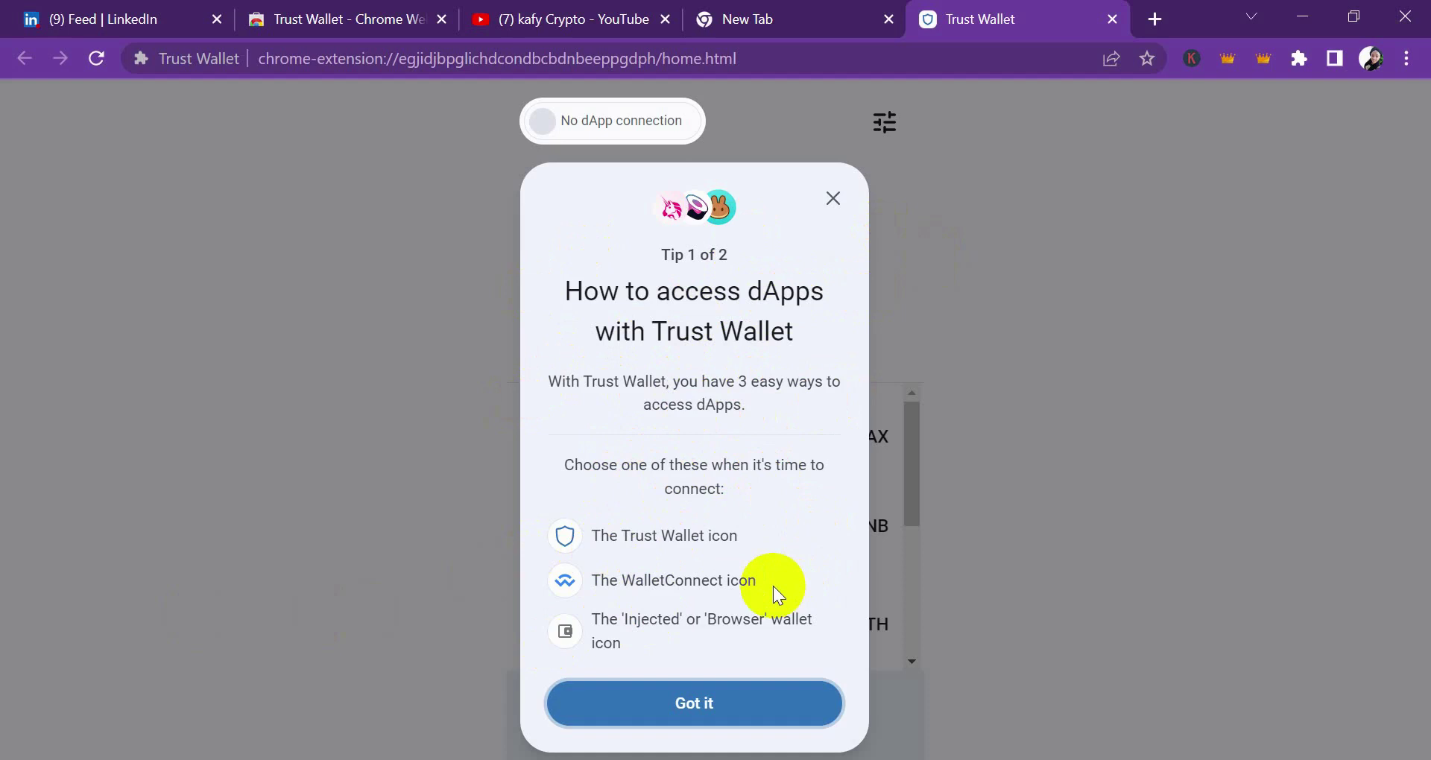
click(700, 702)
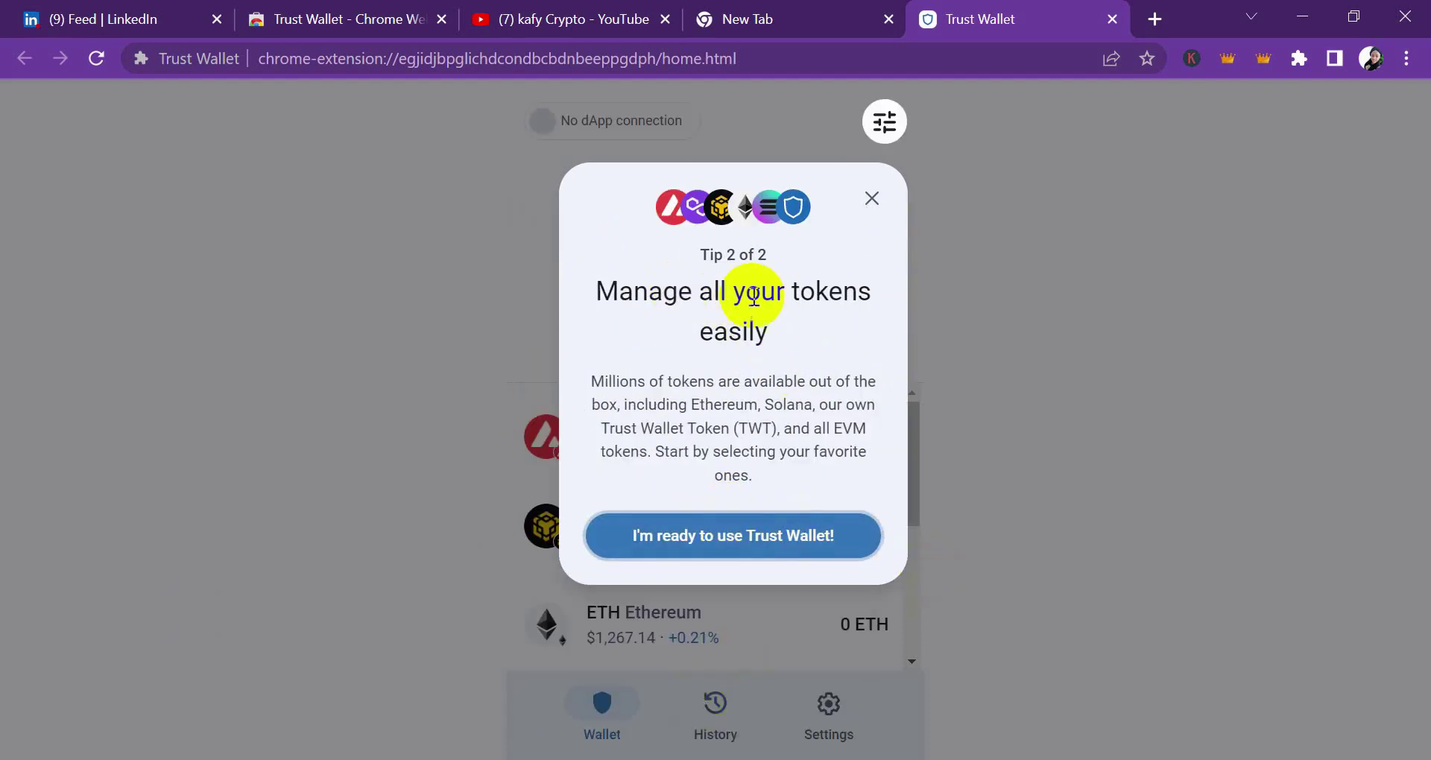
click(731, 537)
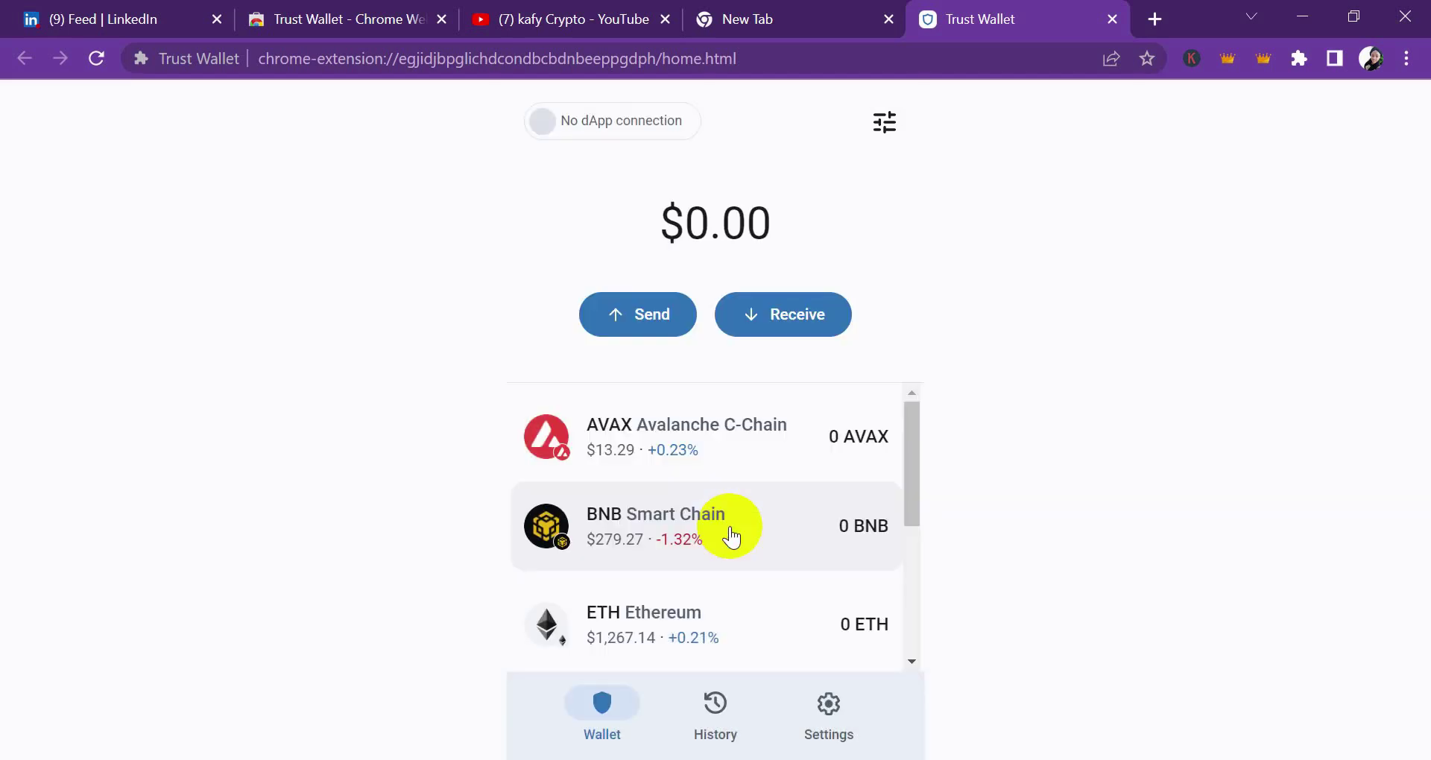
Look through the list of tokens on the wallet's home page
drag(906, 441, 905, 477)
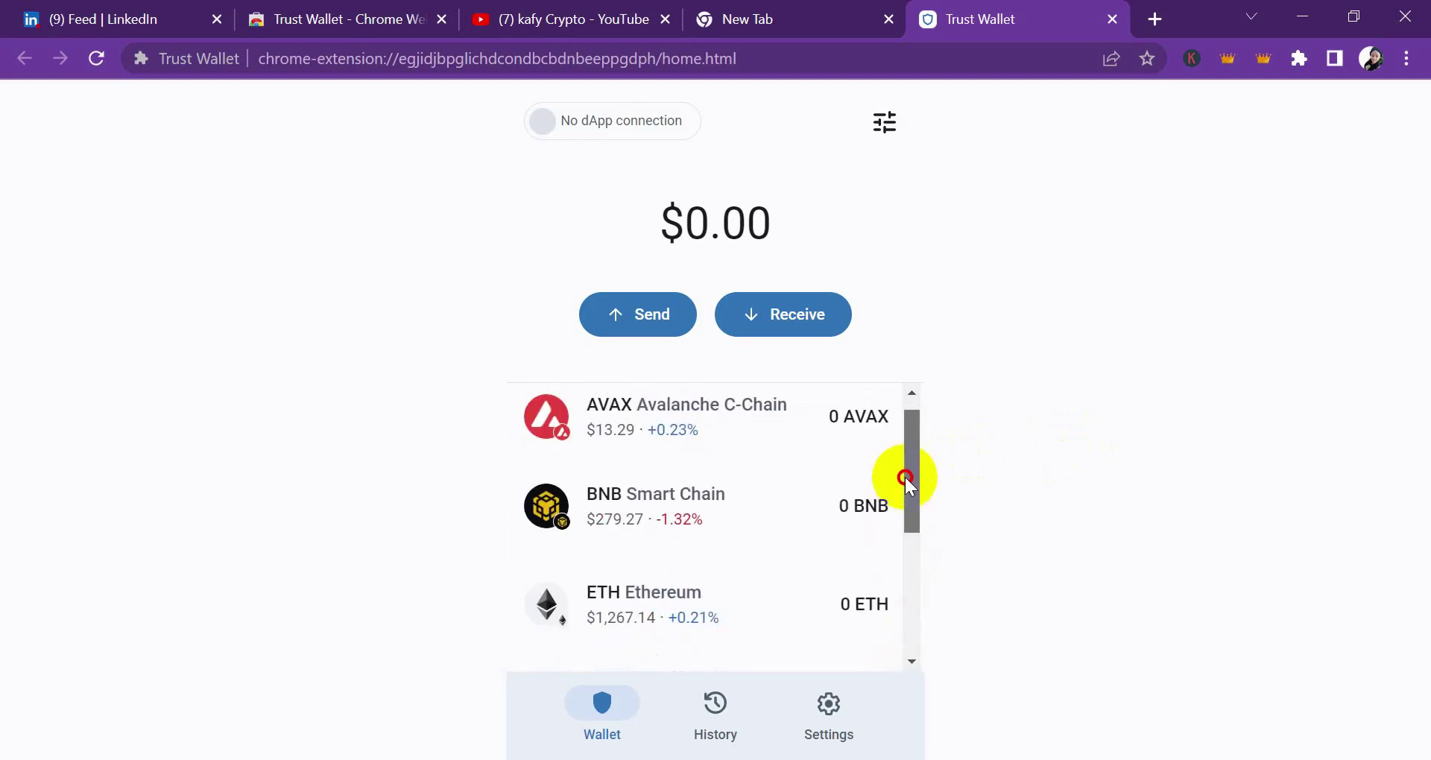
scroll(904, 477, up, 1)
drag(896, 400, 906, 224)
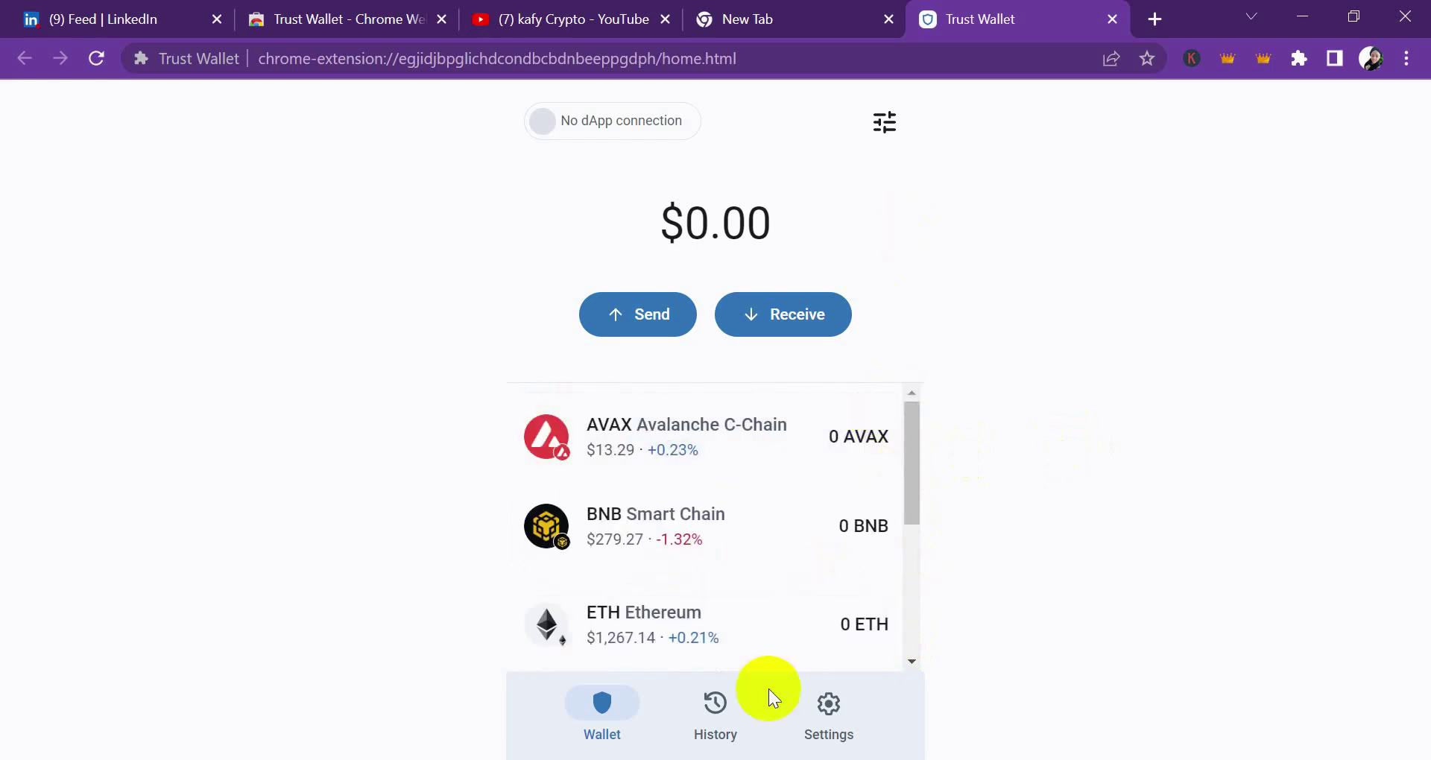
Examine the available network and language options in the wallet settings without changing either selection
click(825, 702)
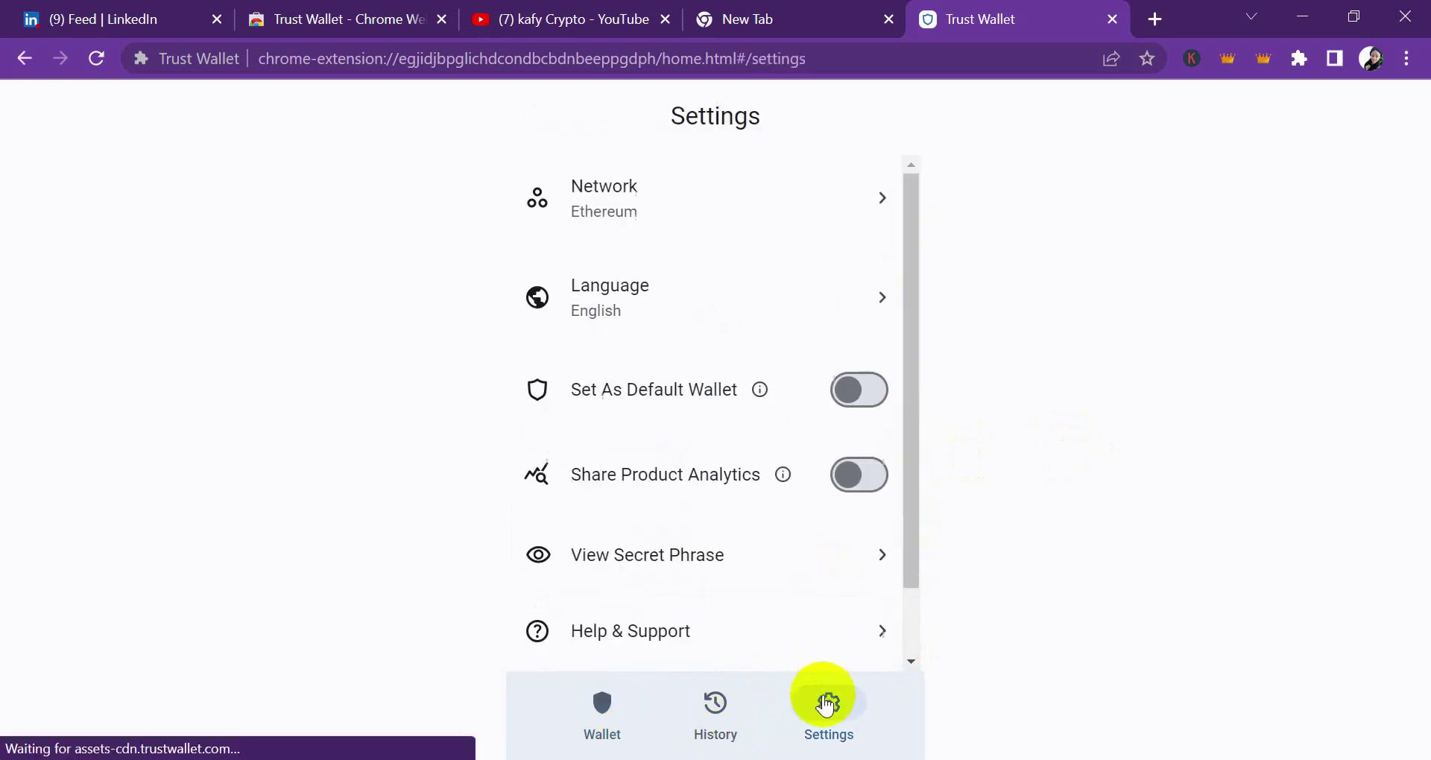
click(709, 194)
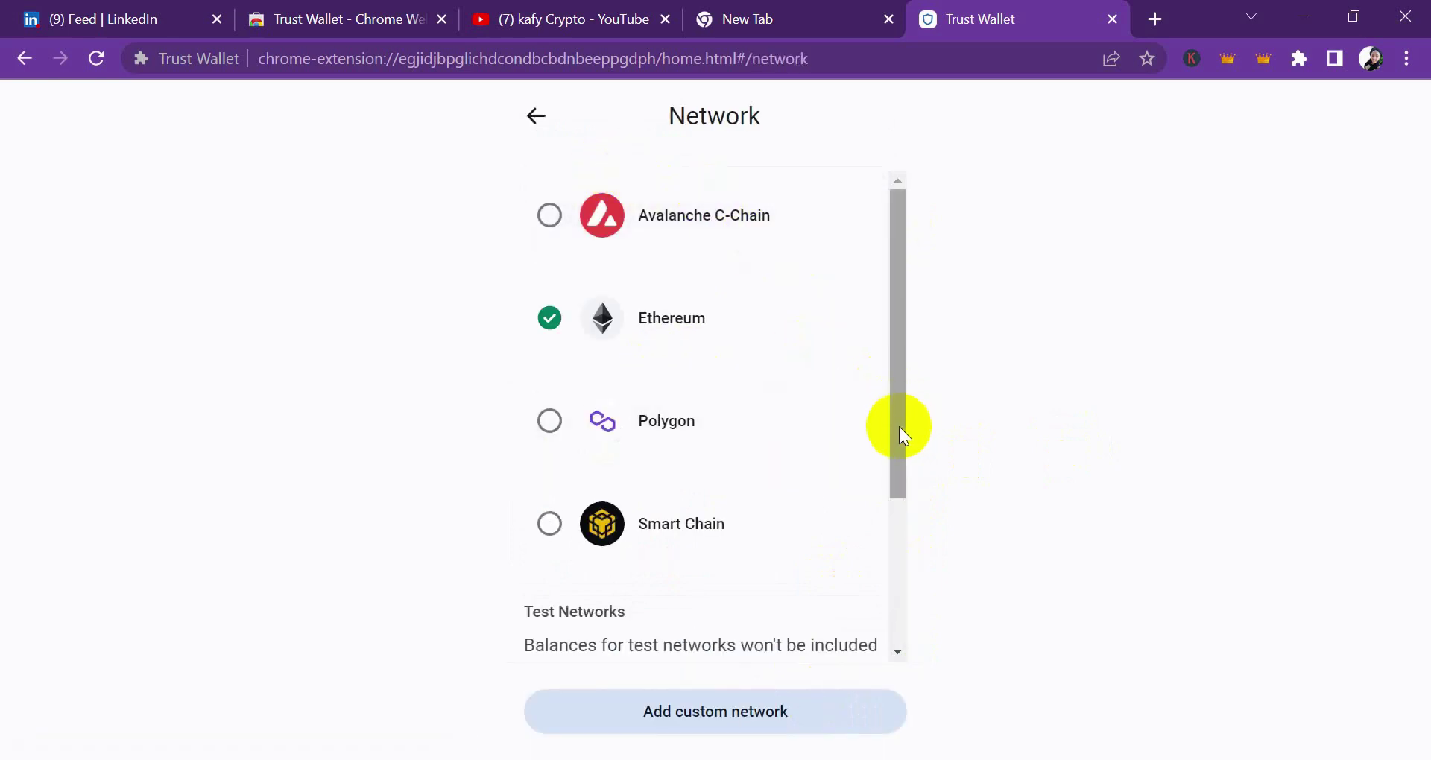
drag(899, 427, 887, 362)
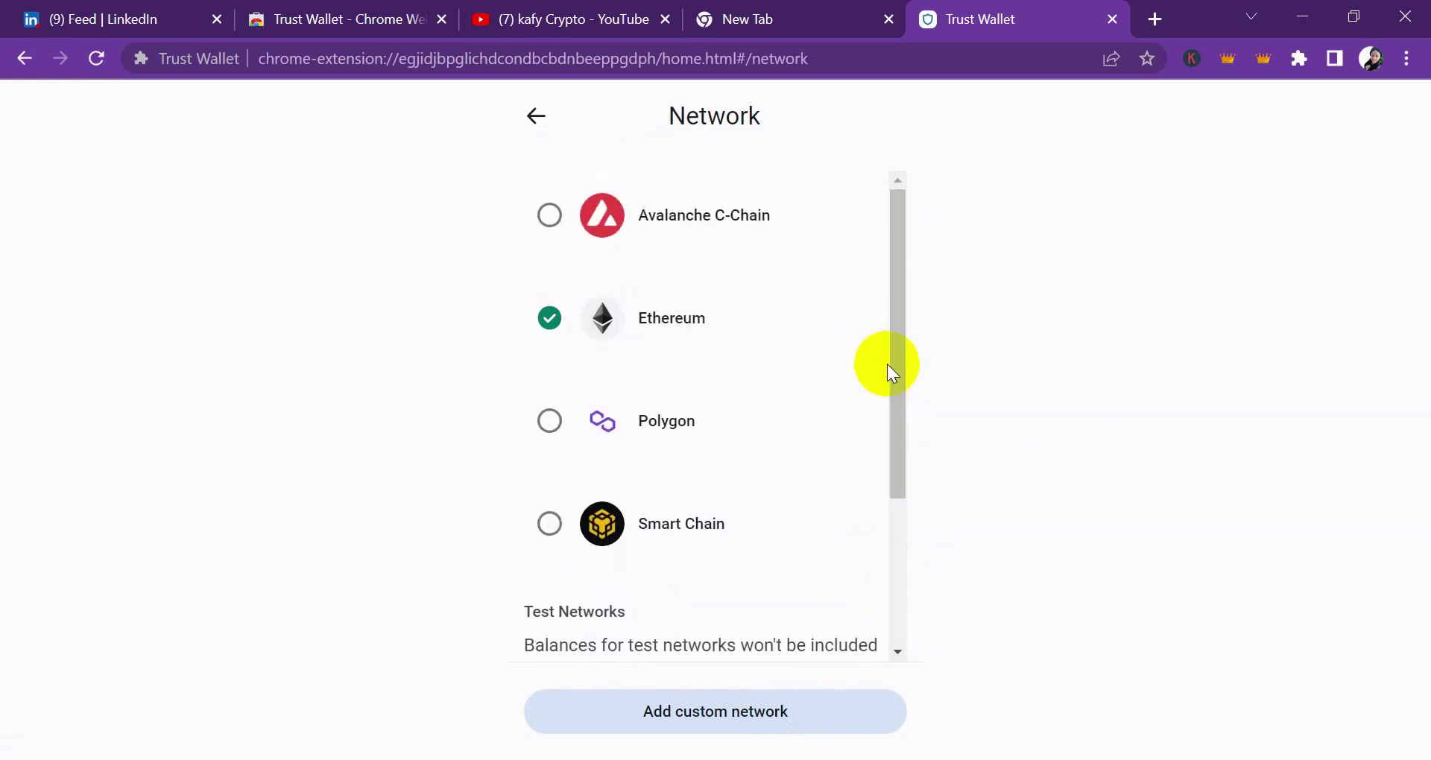
click(529, 114)
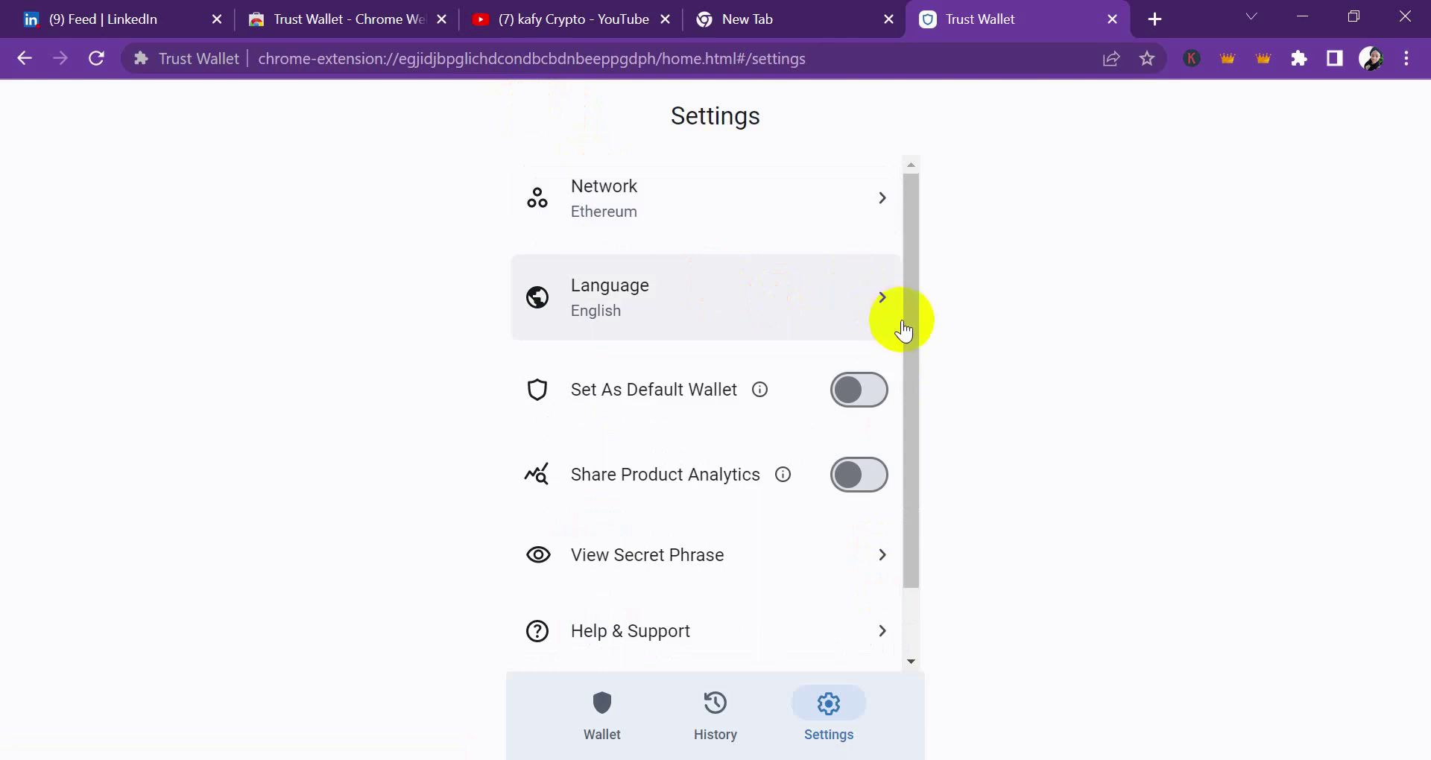
click(824, 311)
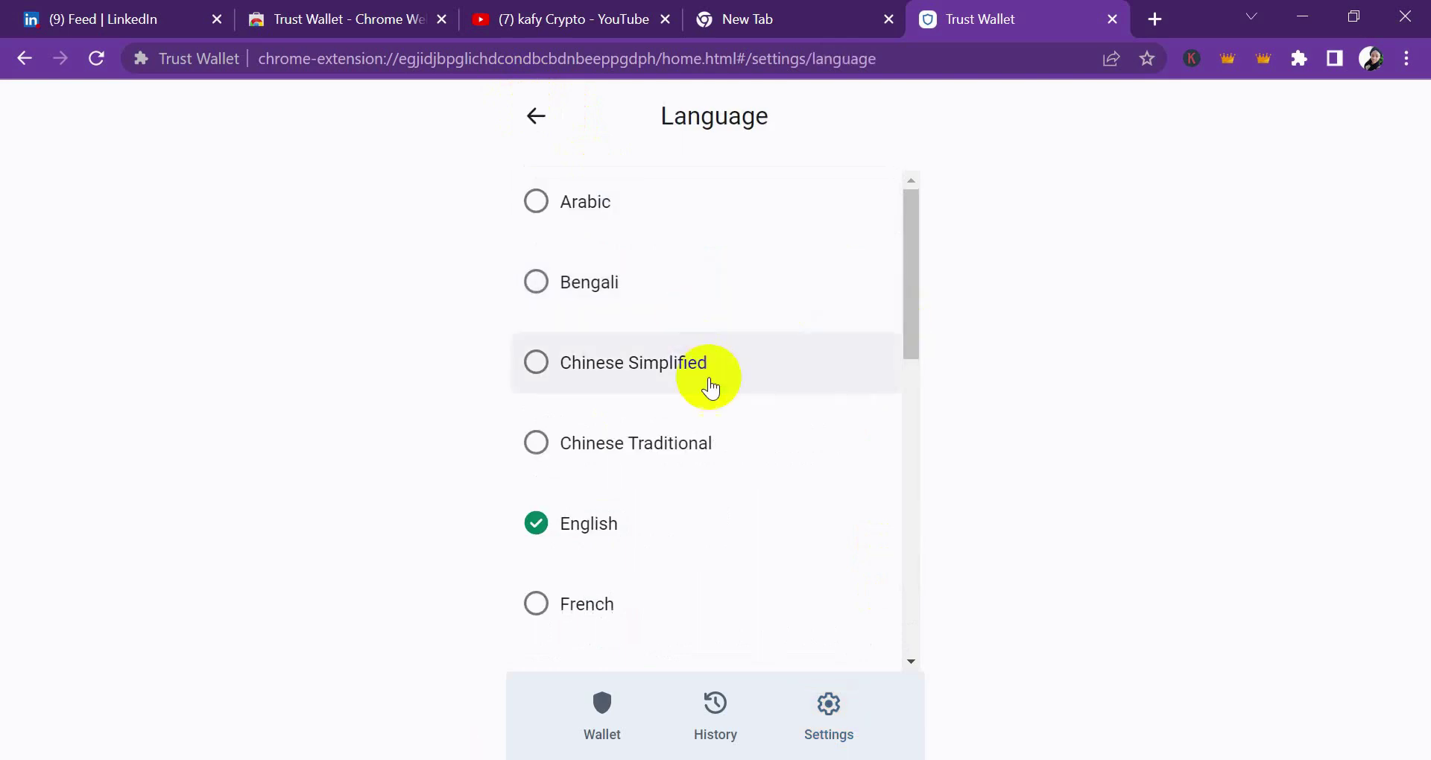
click(541, 115)
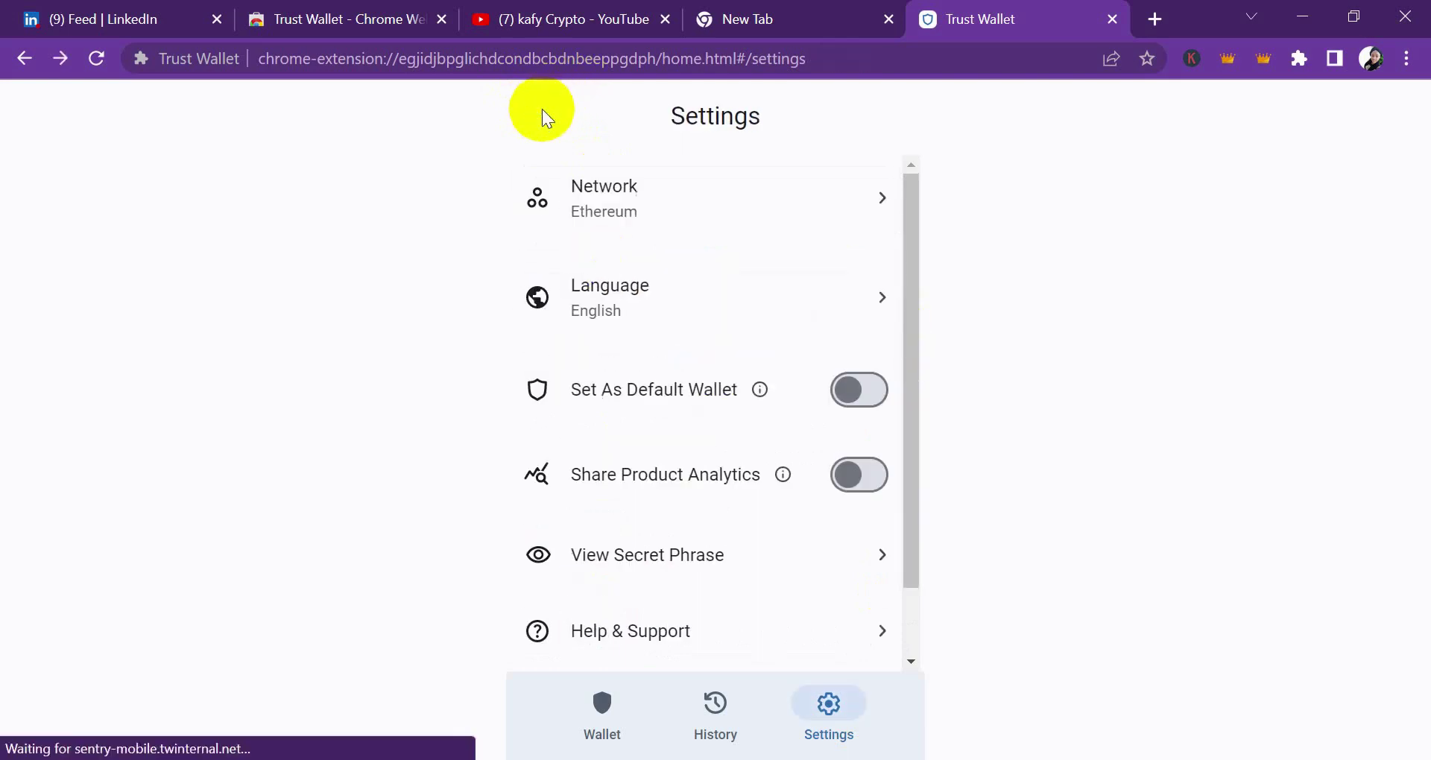
Open the secret phrase prompt, begin entering the wallet password, and close it without revealing the phrase
drag(909, 360, 905, 460)
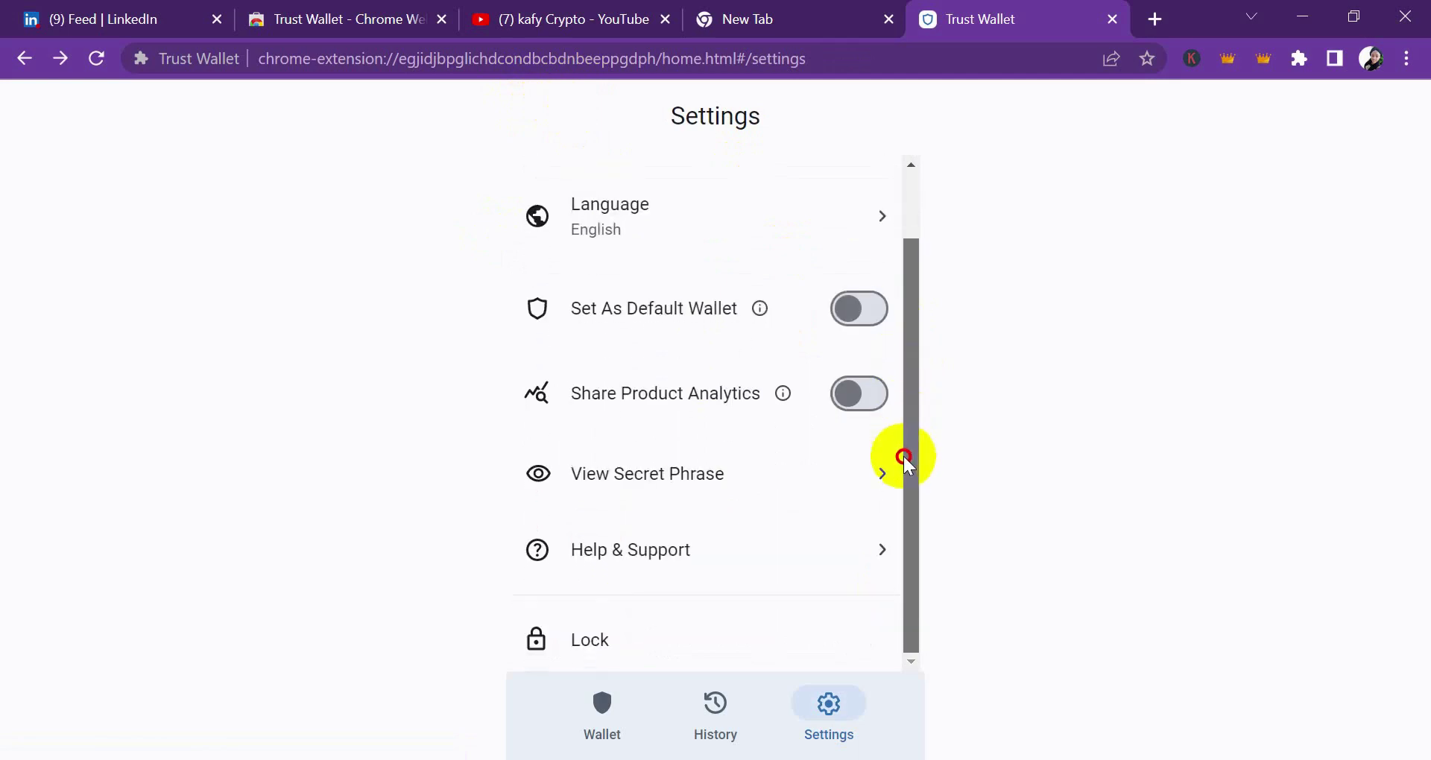
click(784, 475)
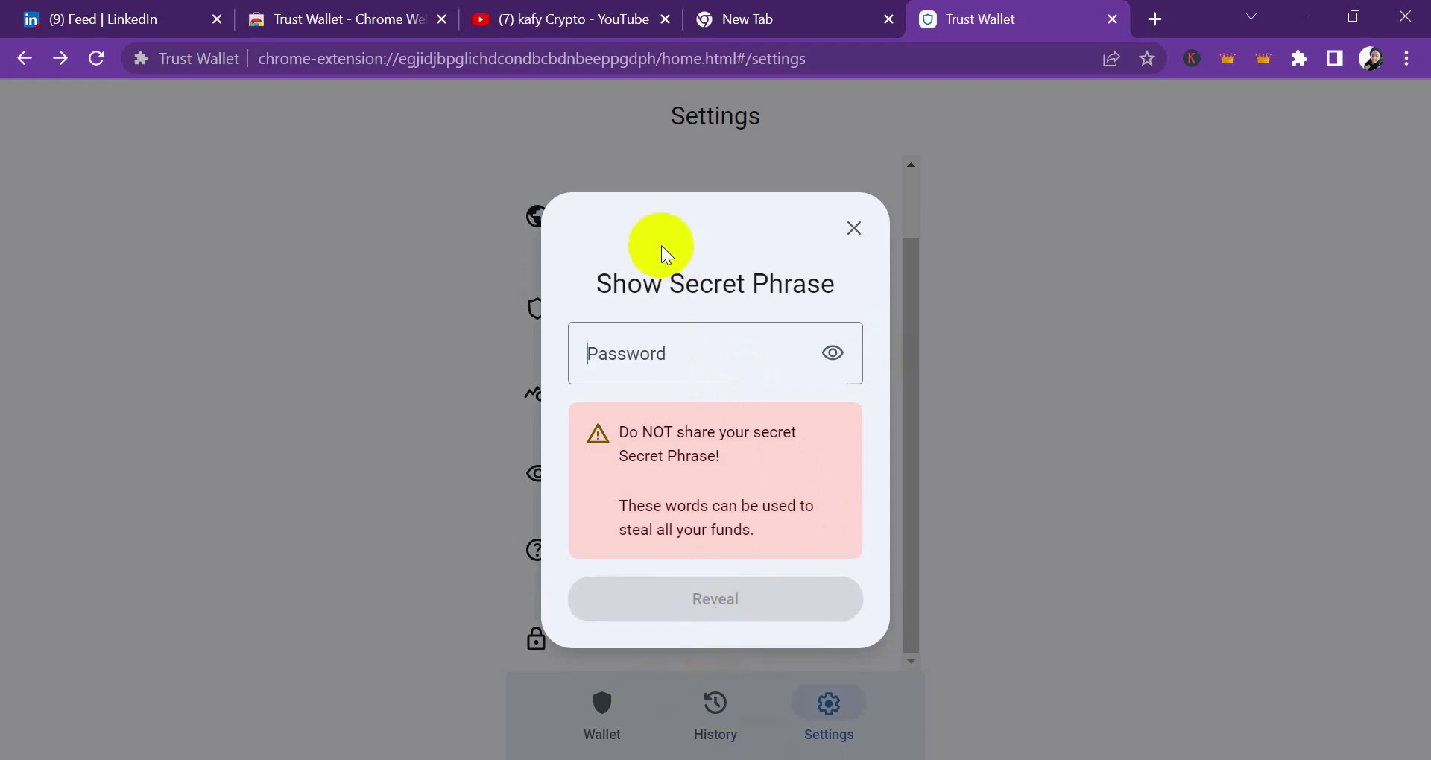
click(680, 375)
text(••)
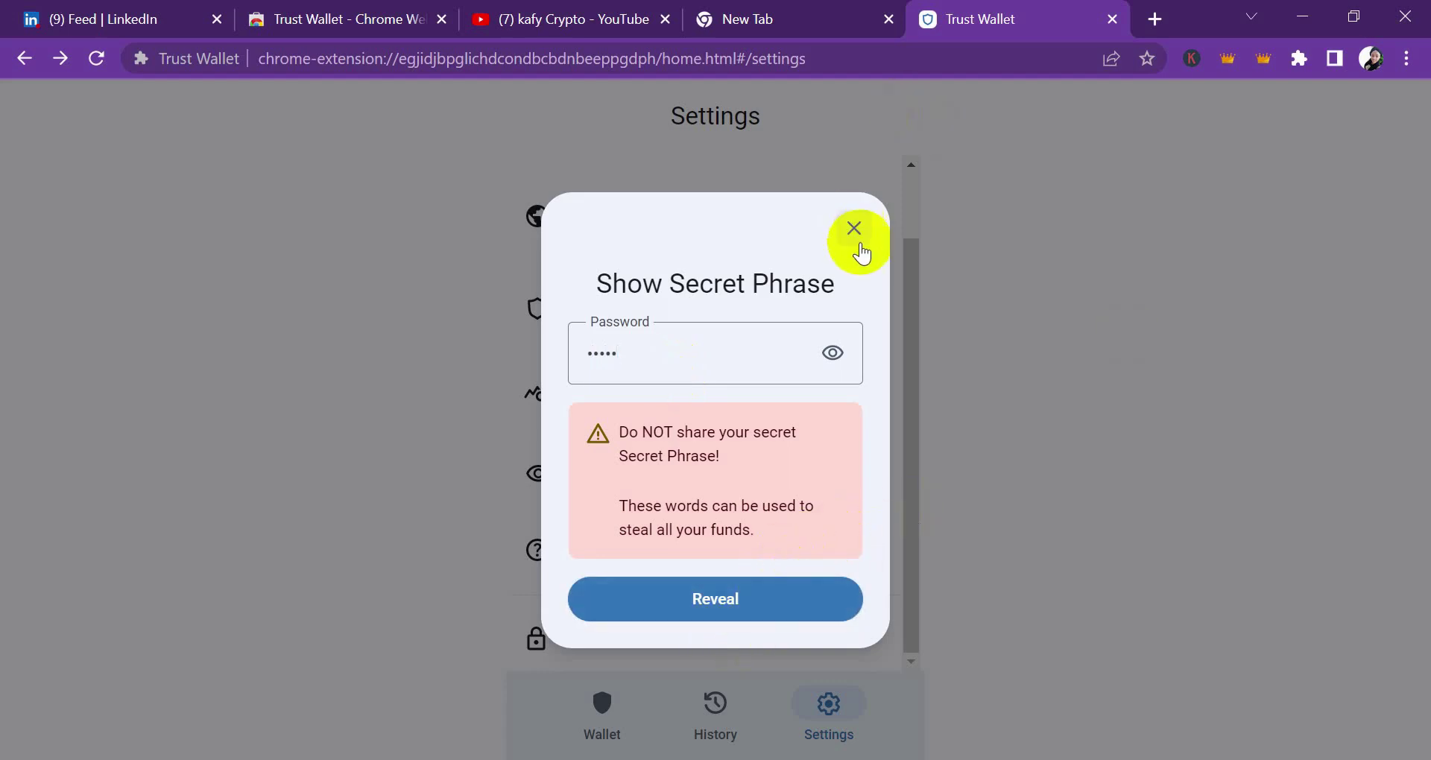
click(854, 231)
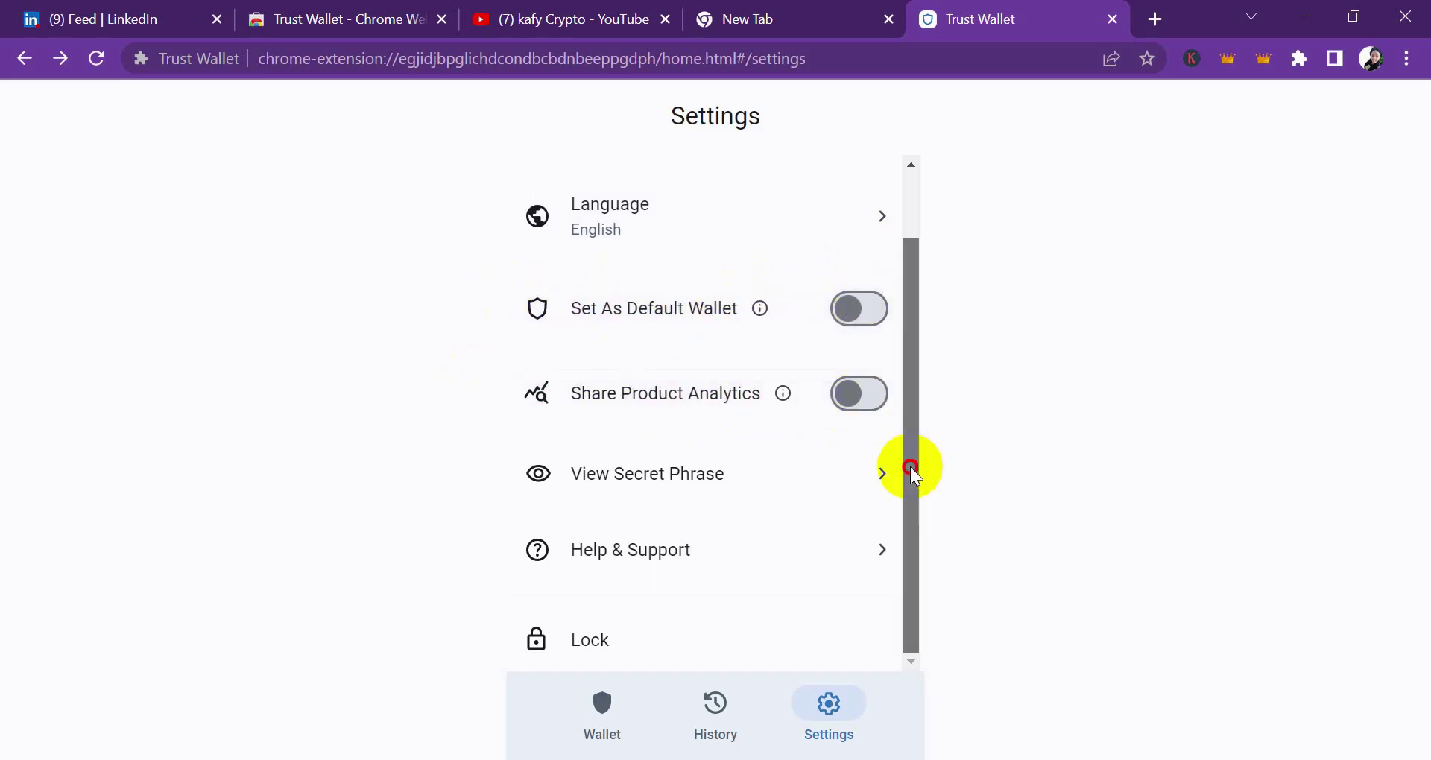
View the Help & Support options, return to the wallet settings, and look over the remaining entries
click(868, 549)
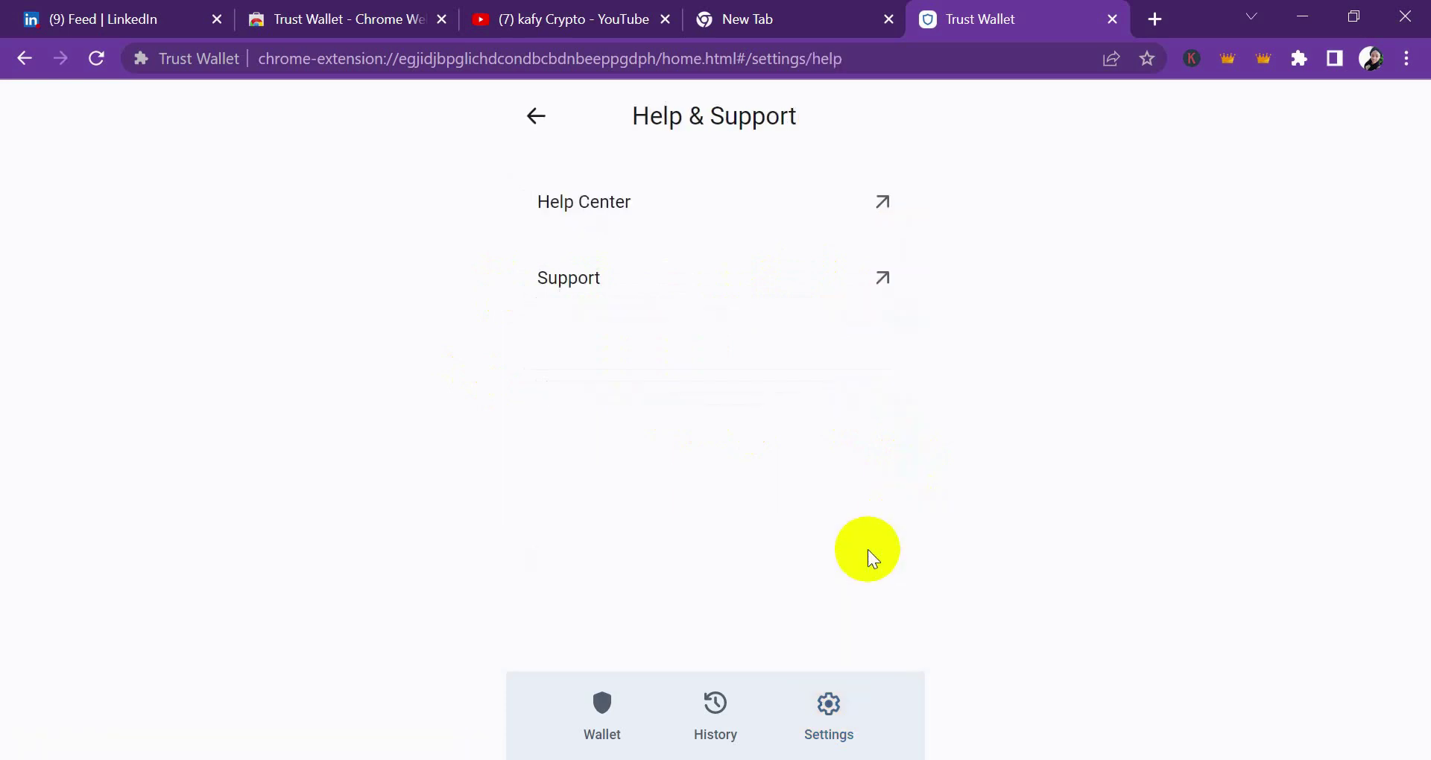
click(538, 117)
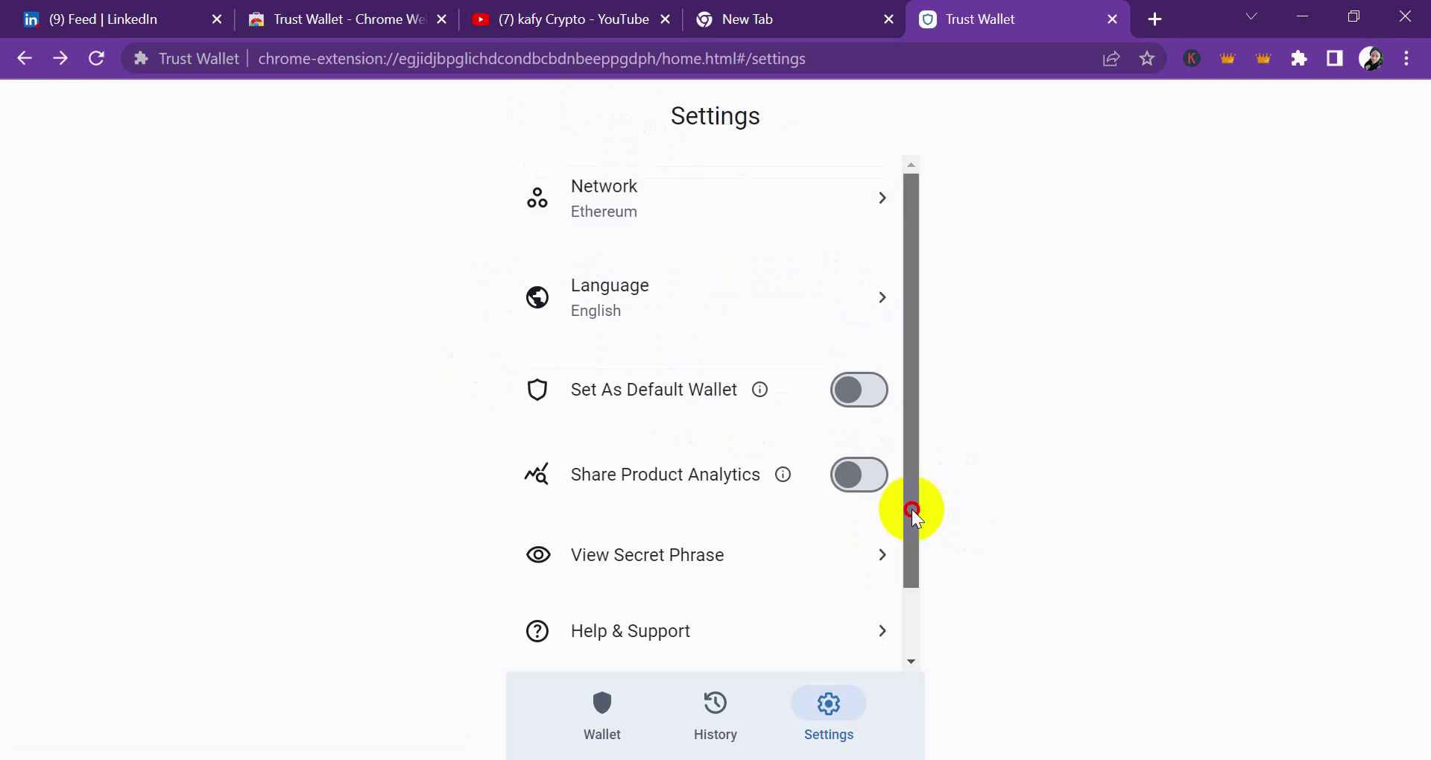
drag(912, 511, 887, 626)
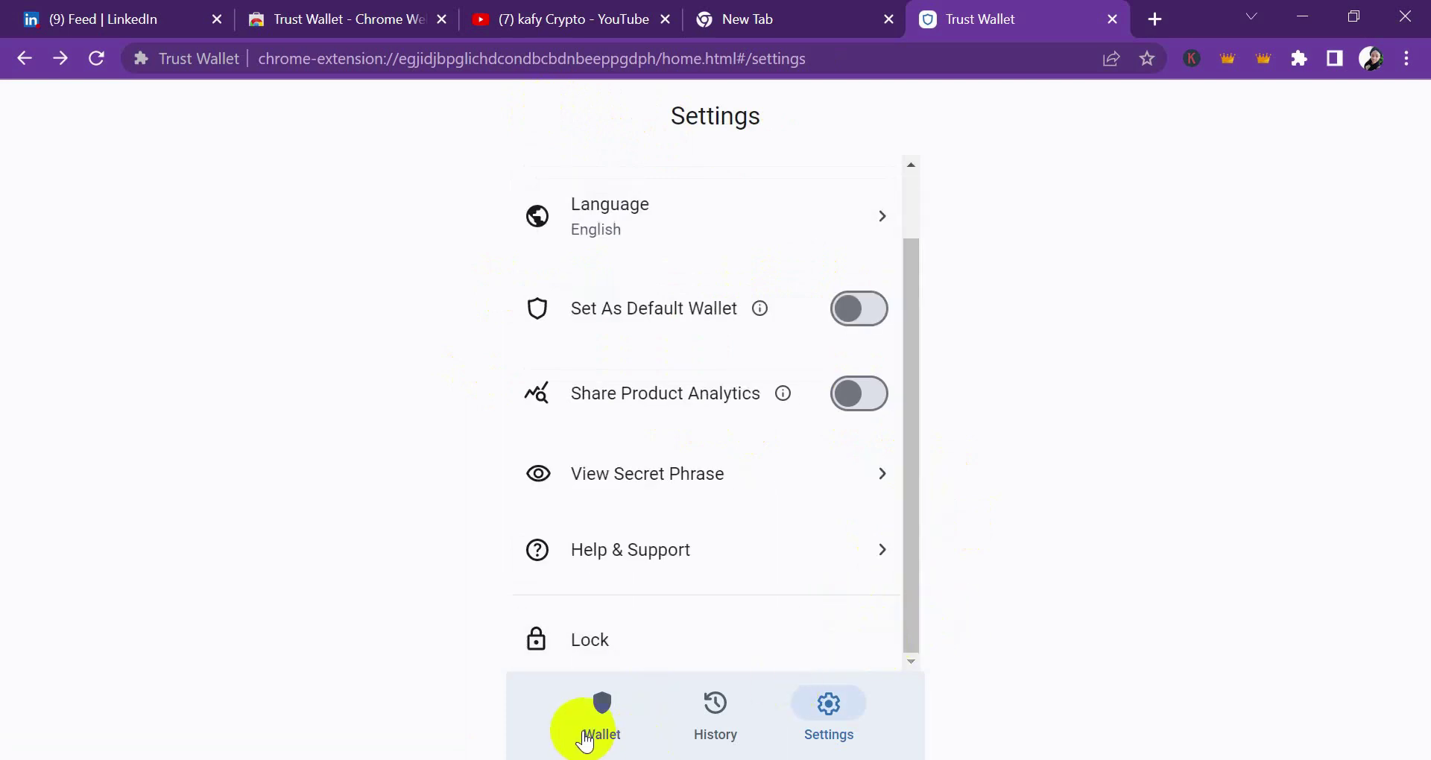
Review the network list in the settings and the transaction history page, and return to the wallet's home page
drag(906, 575, 914, 320)
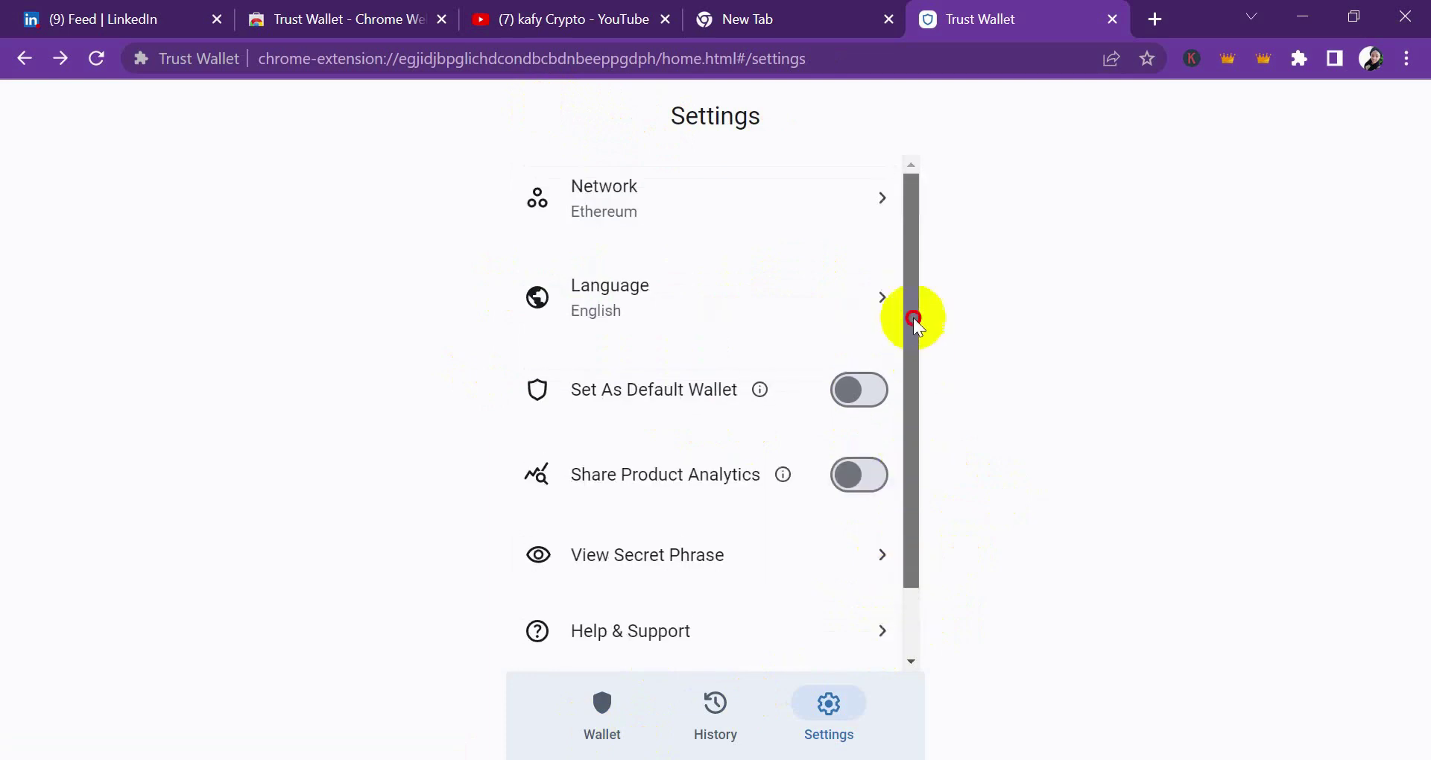
click(699, 198)
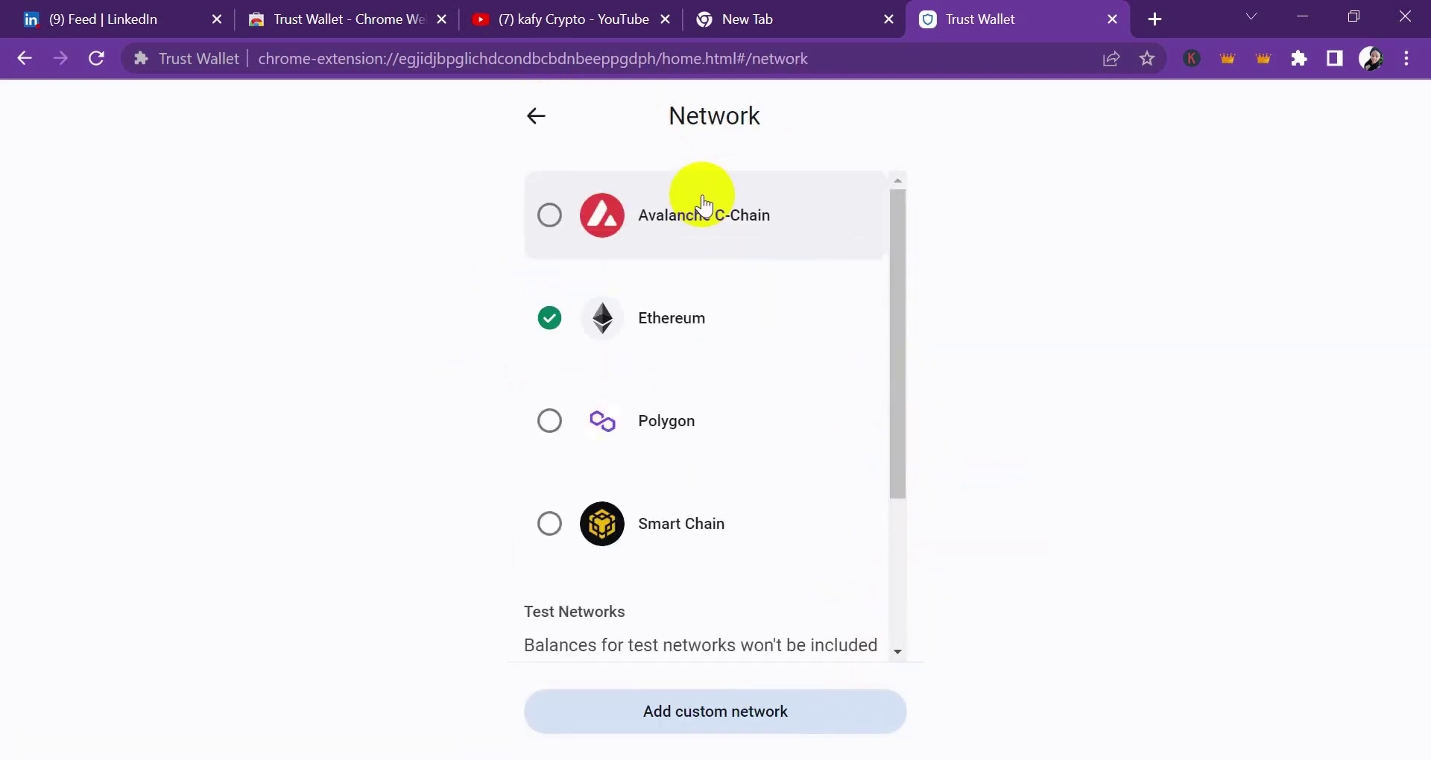
click(535, 114)
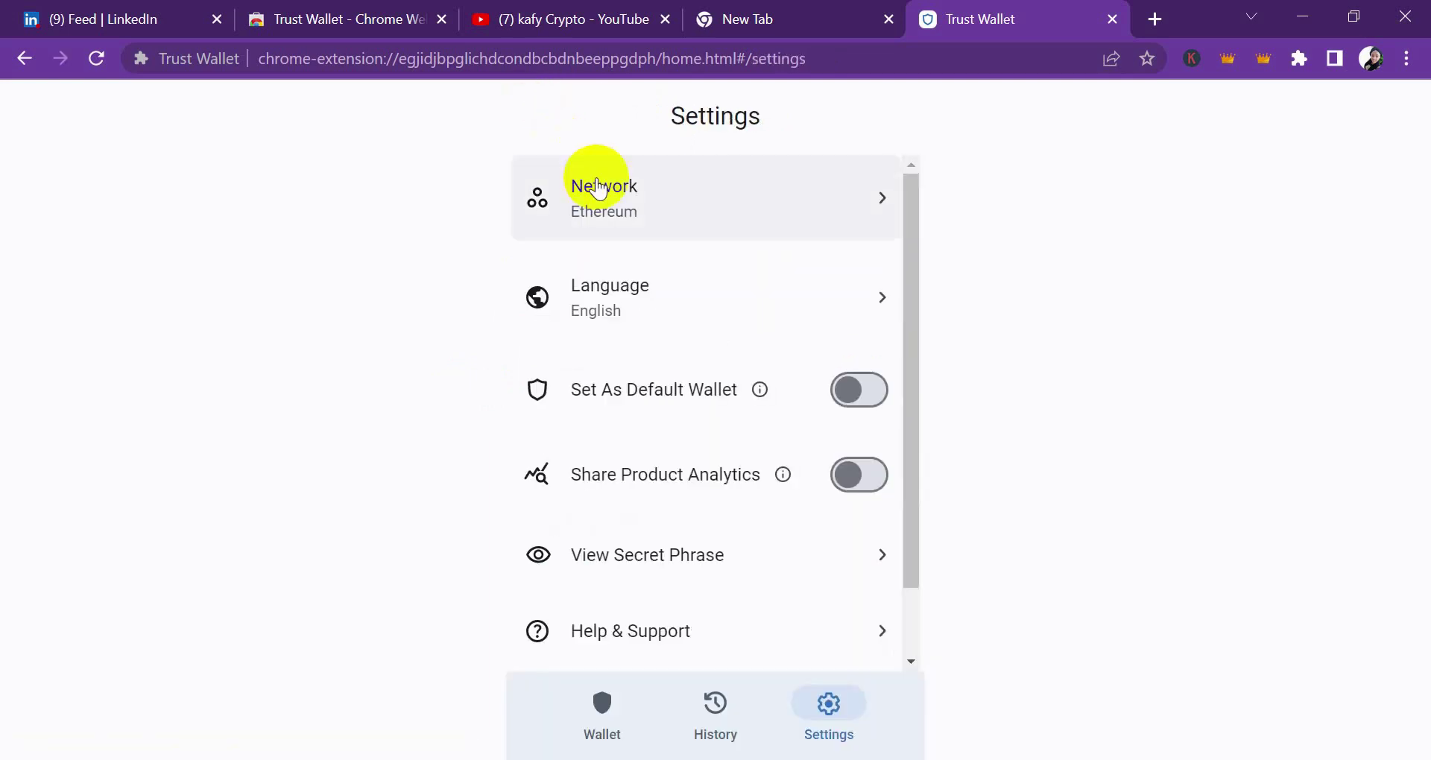
click(625, 705)
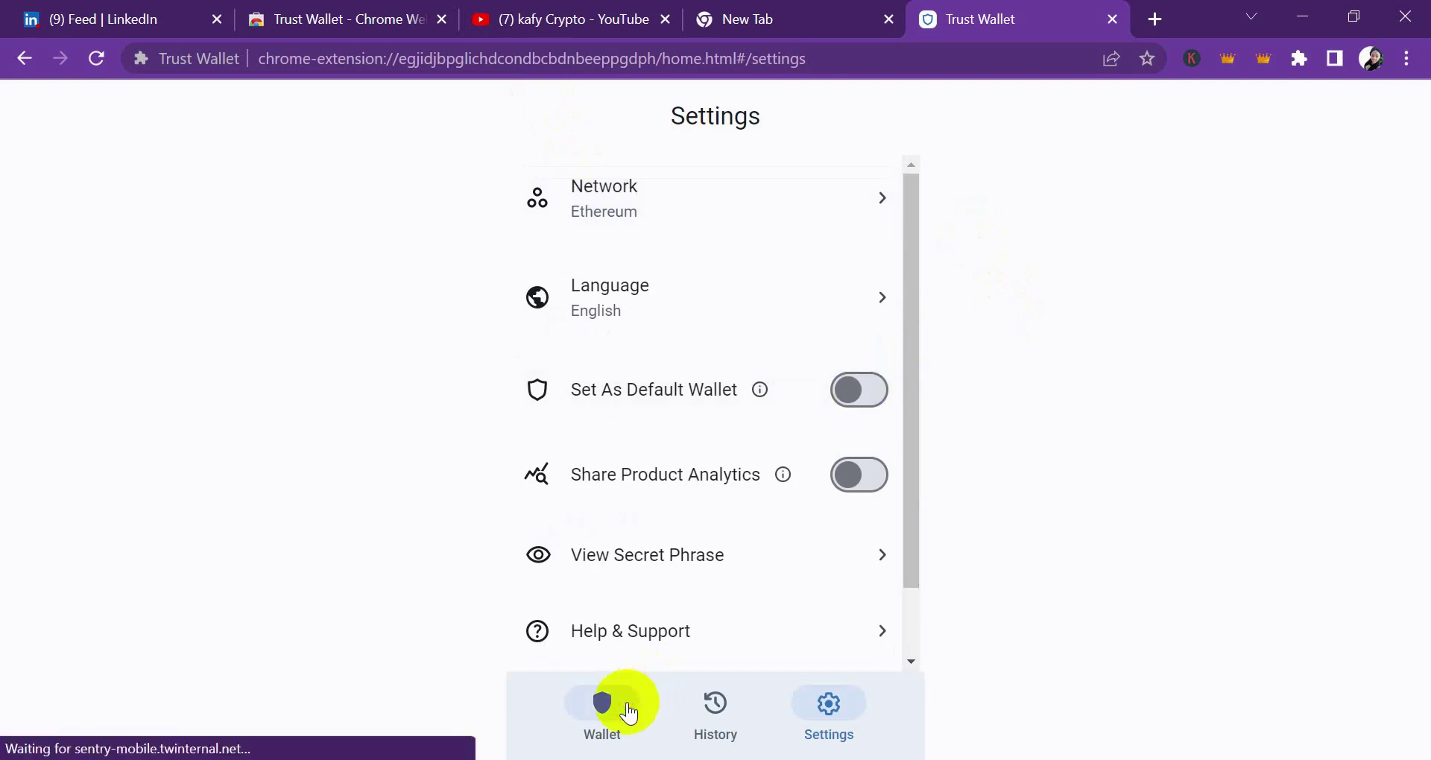
click(728, 714)
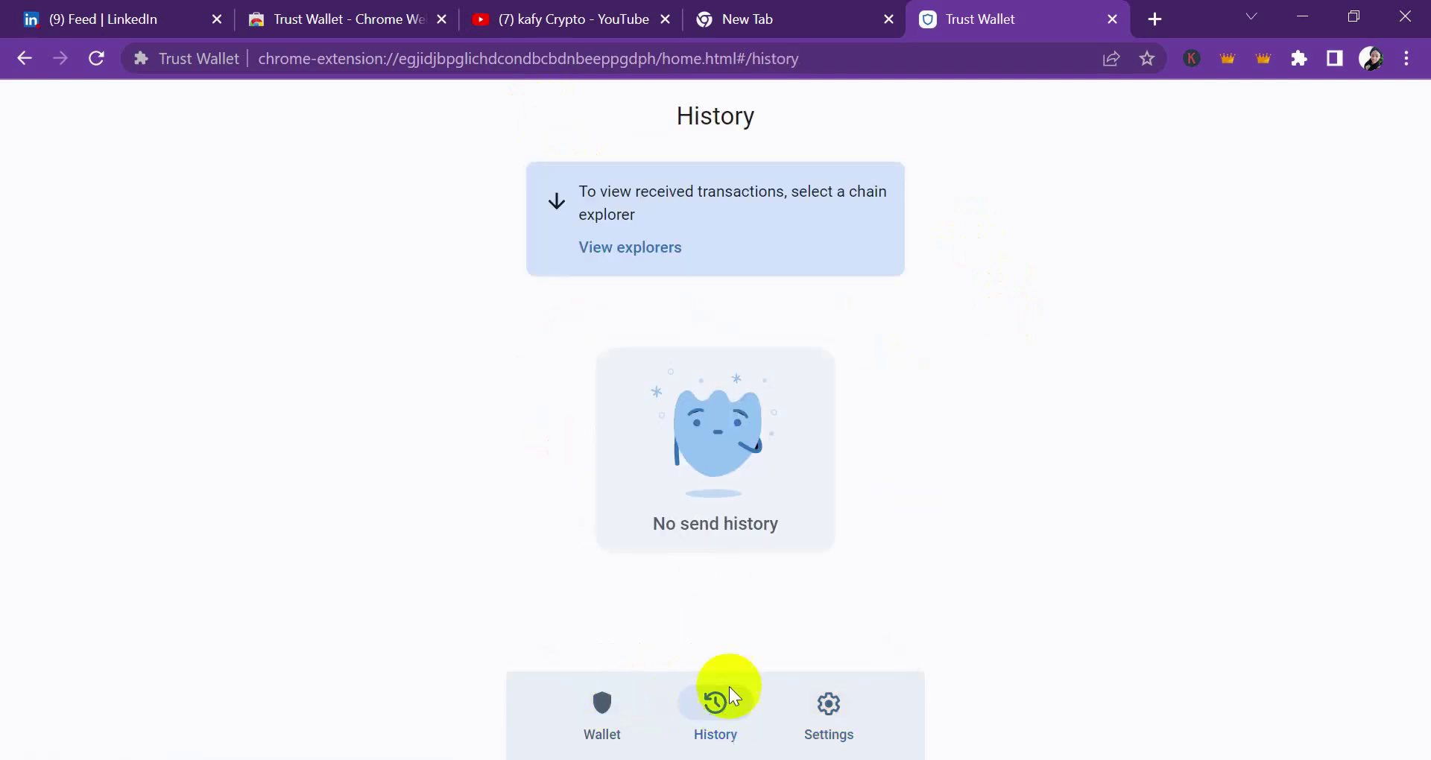
click(592, 719)
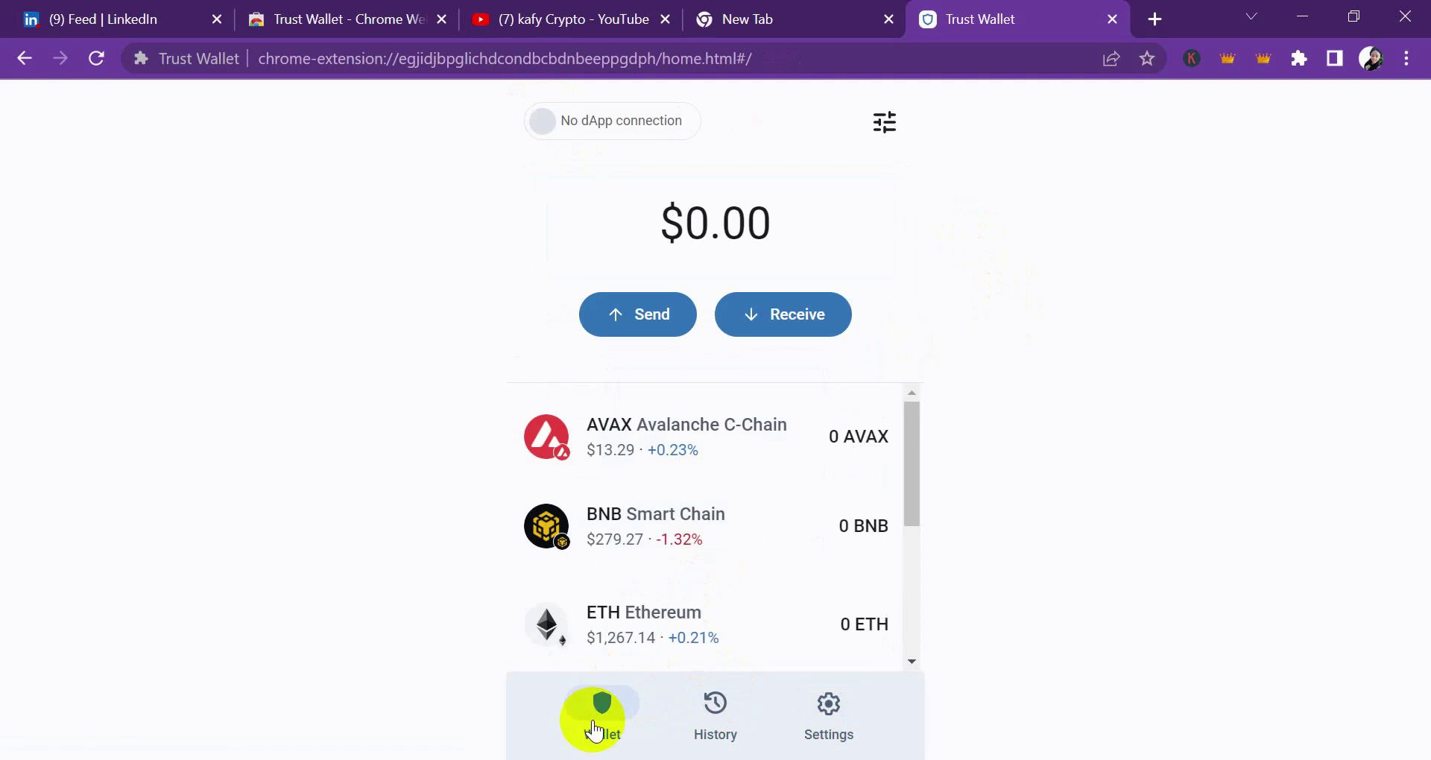
View the Manage Tokens page, return to the wallet's home page, and look over the token list
click(884, 123)
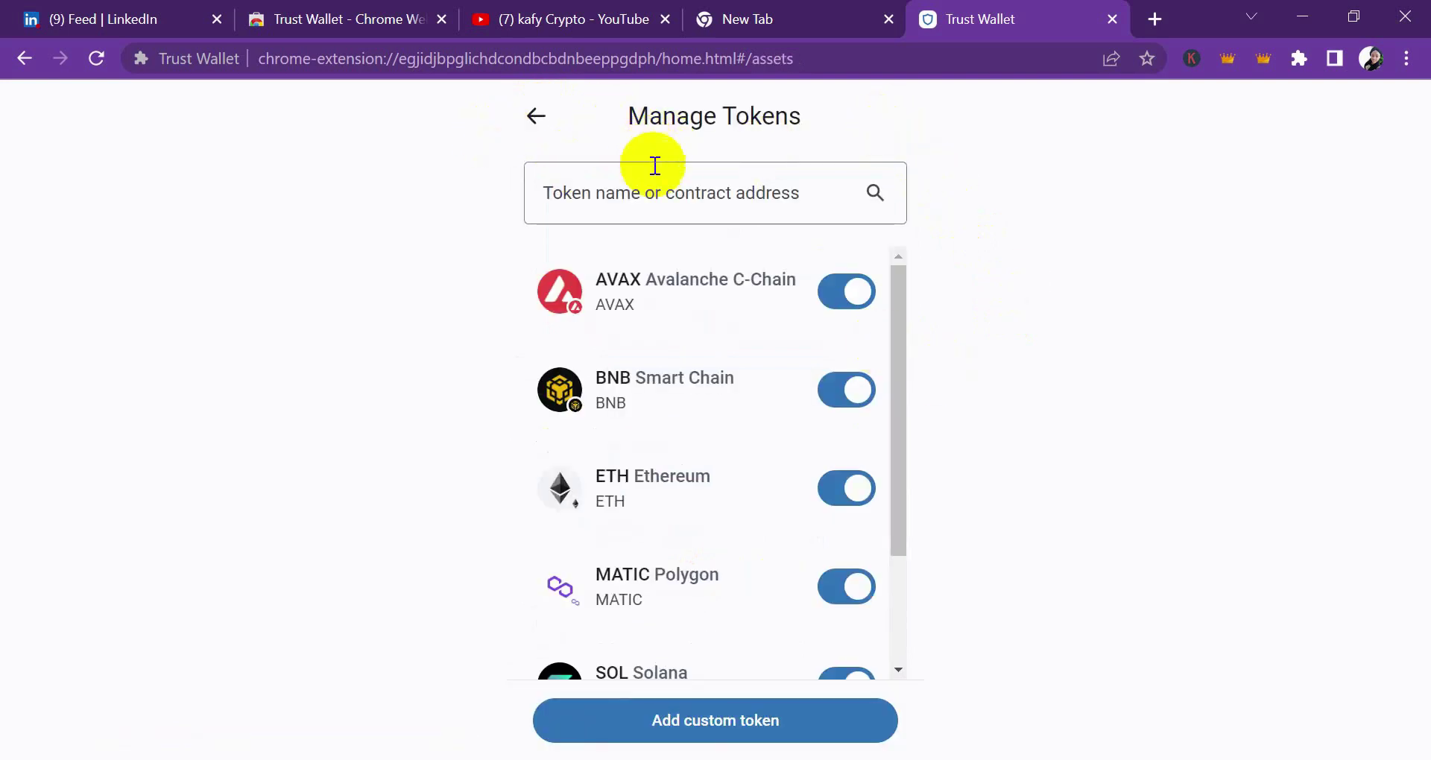
click(536, 115)
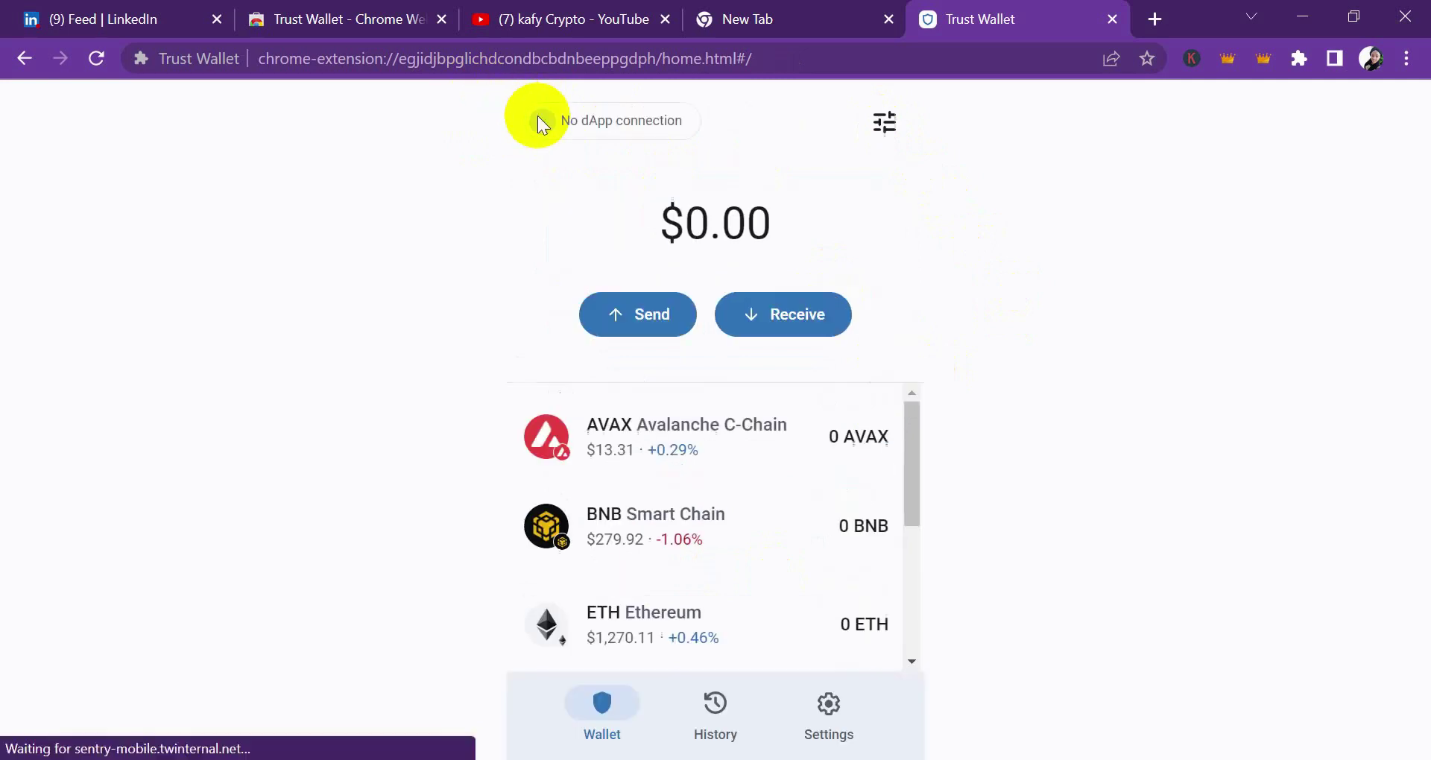
drag(913, 489, 953, 471)
scroll(945, 494, up, 3)
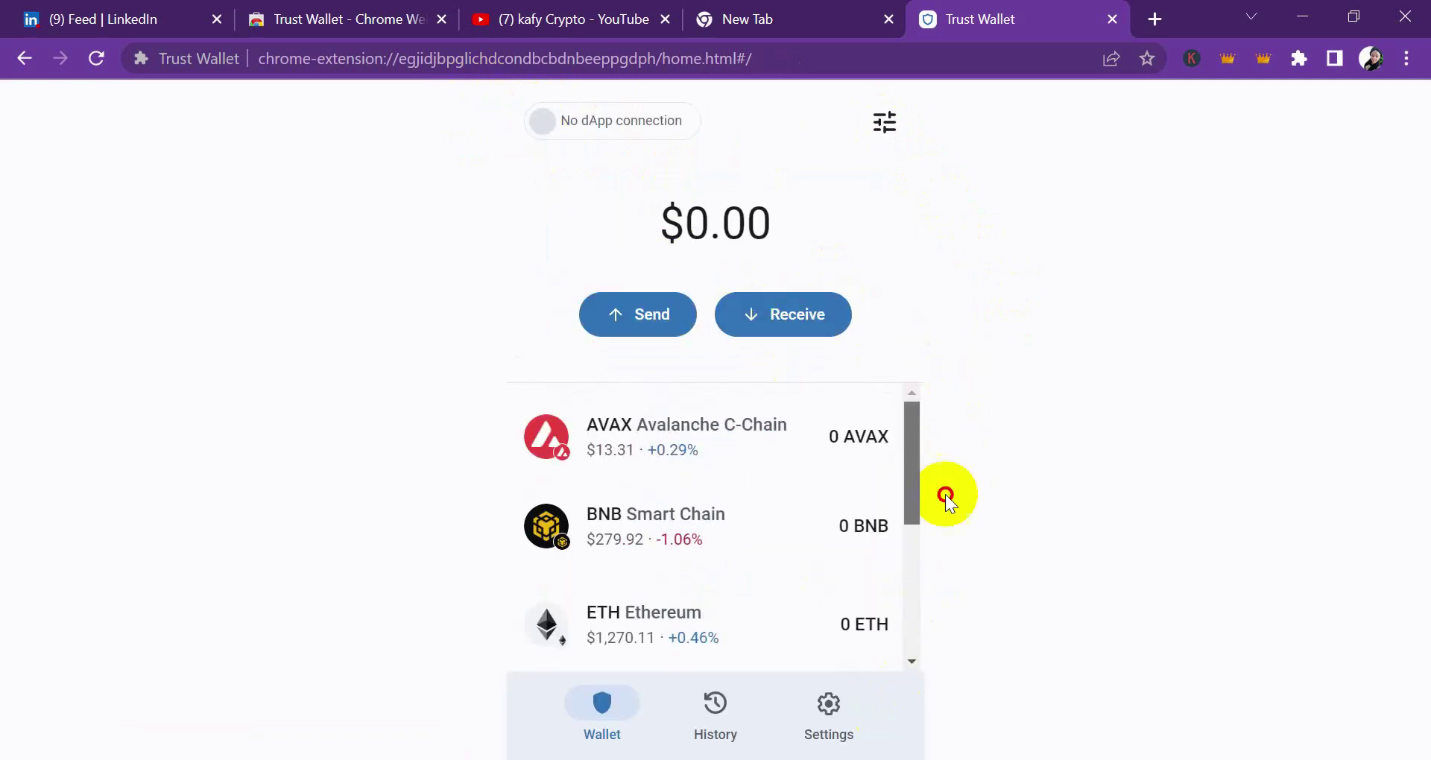
scroll(939, 521, down, 1)
drag(941, 533, 961, 289)
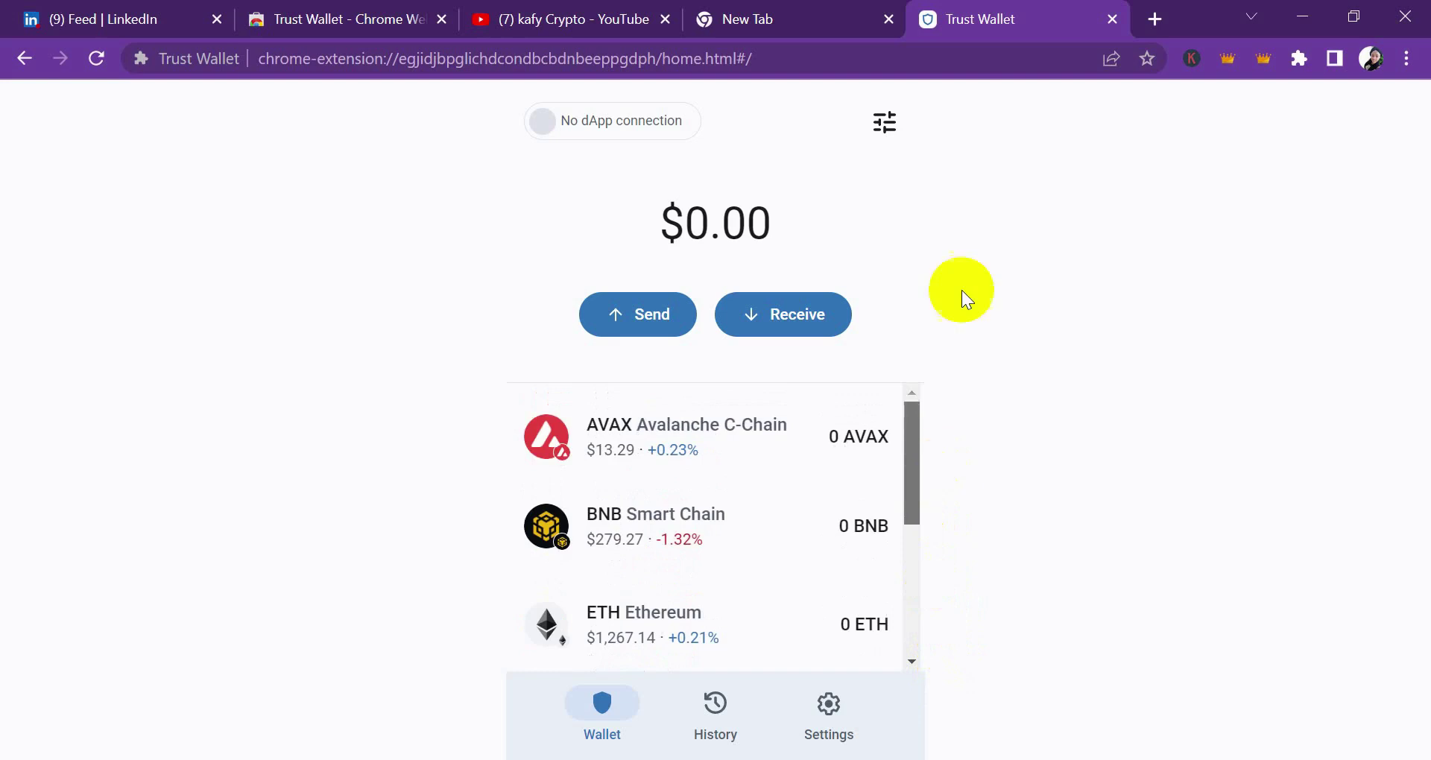
Search the Manage Tokens page for "btc", and replace the search term with "bitcoin"
click(885, 129)
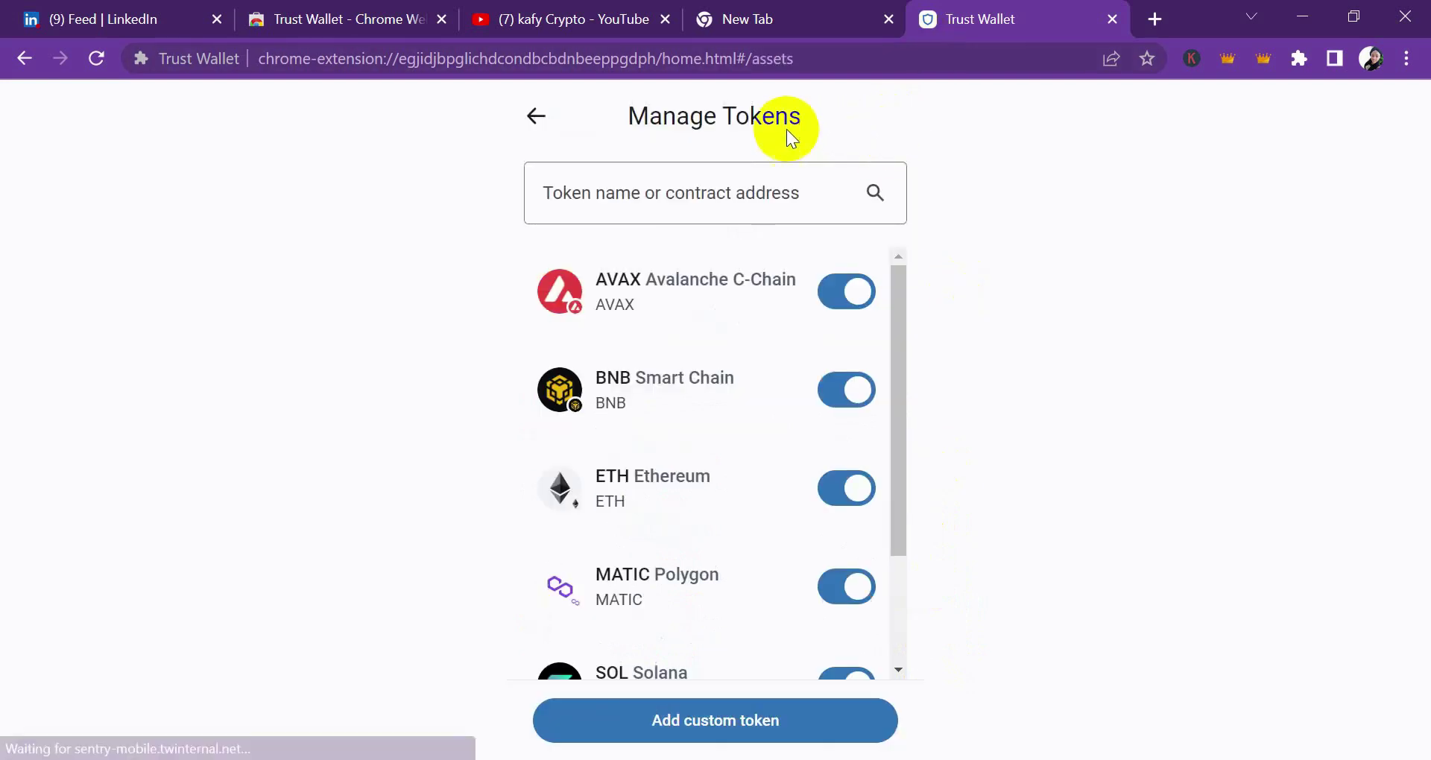
click(752, 196)
text(btc)
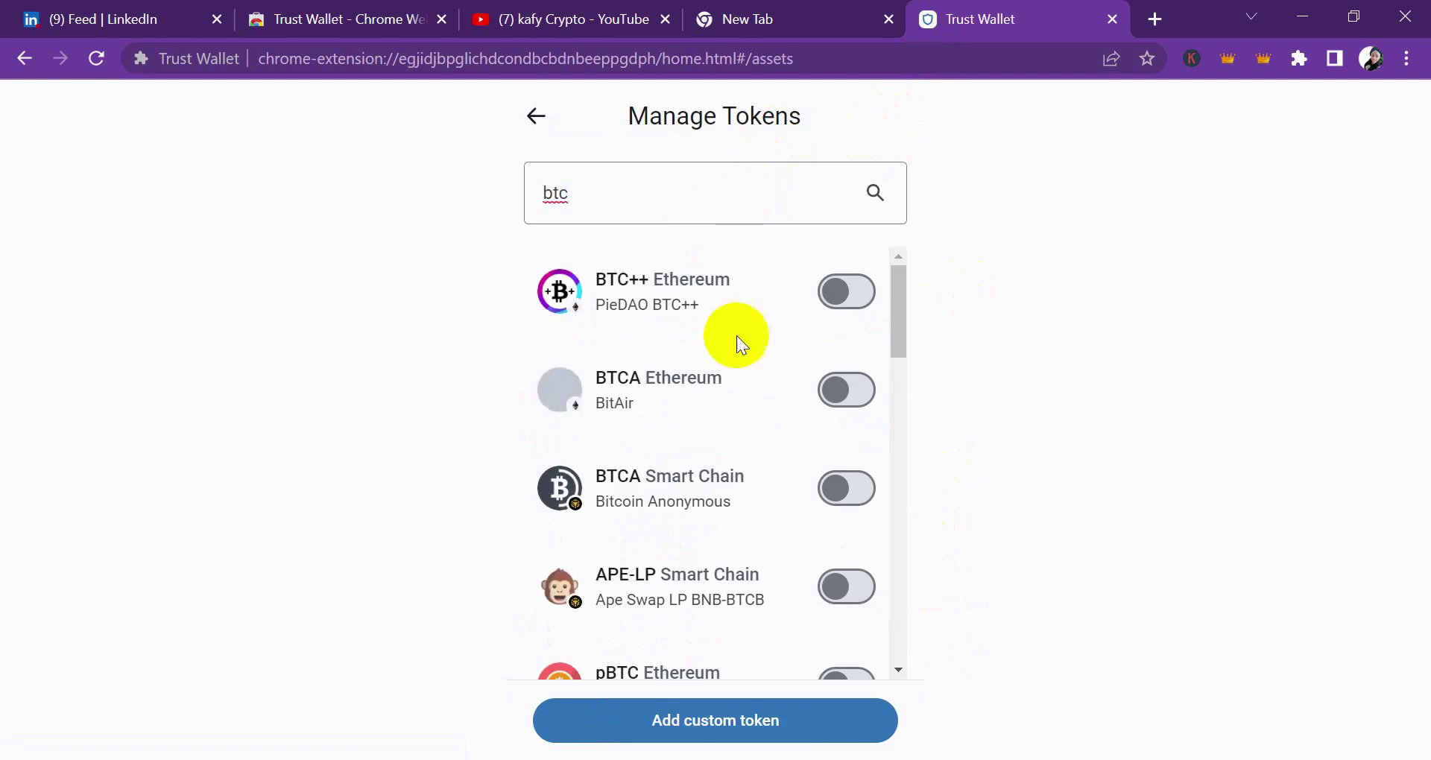
key(BackSpace)
key(BackSpace)
key(BackSpace)
text(b)
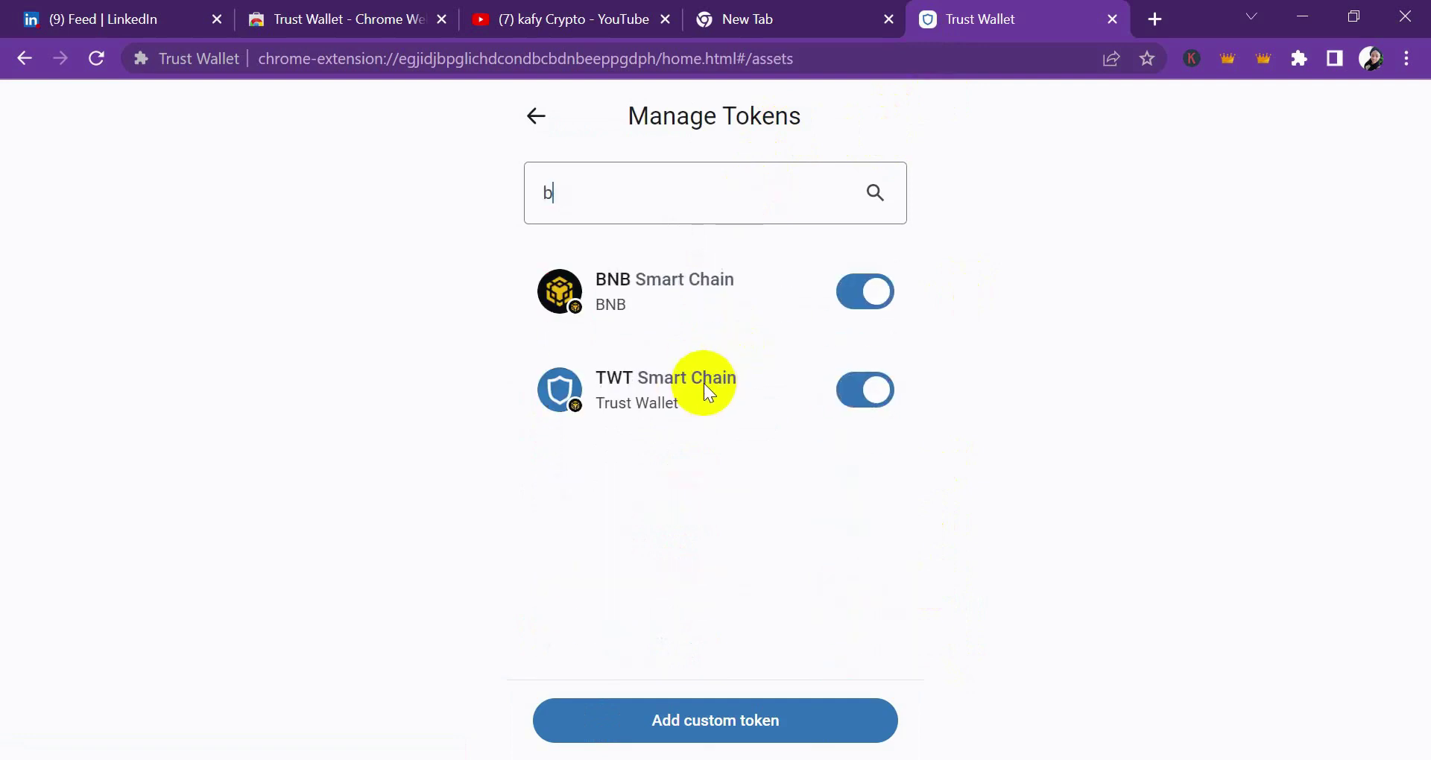
text(itc)
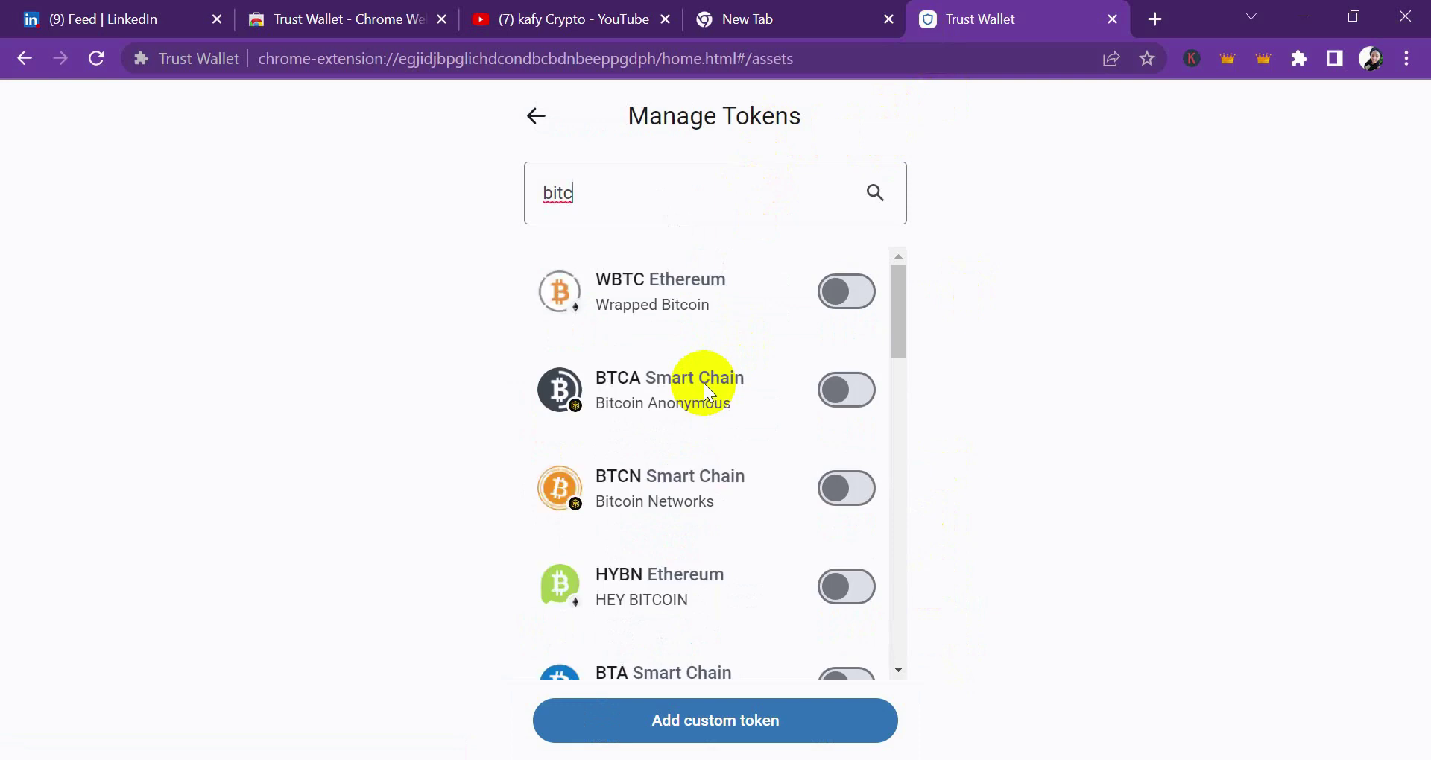
text(oin)
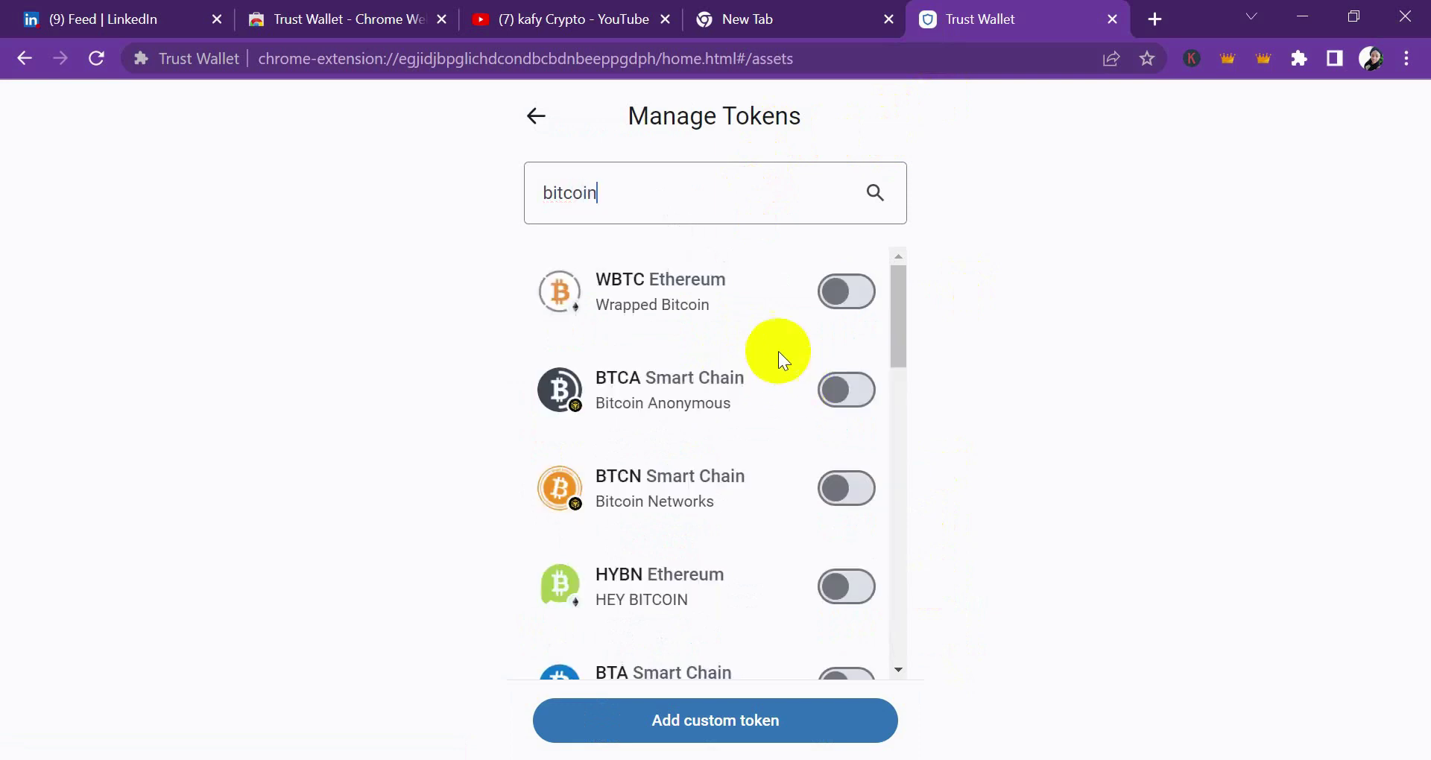
Enable the Wrapped Bitcoin token (WBTC, Ethereum) and check for it in the token list on the wallet's home page
drag(902, 318, 916, 229)
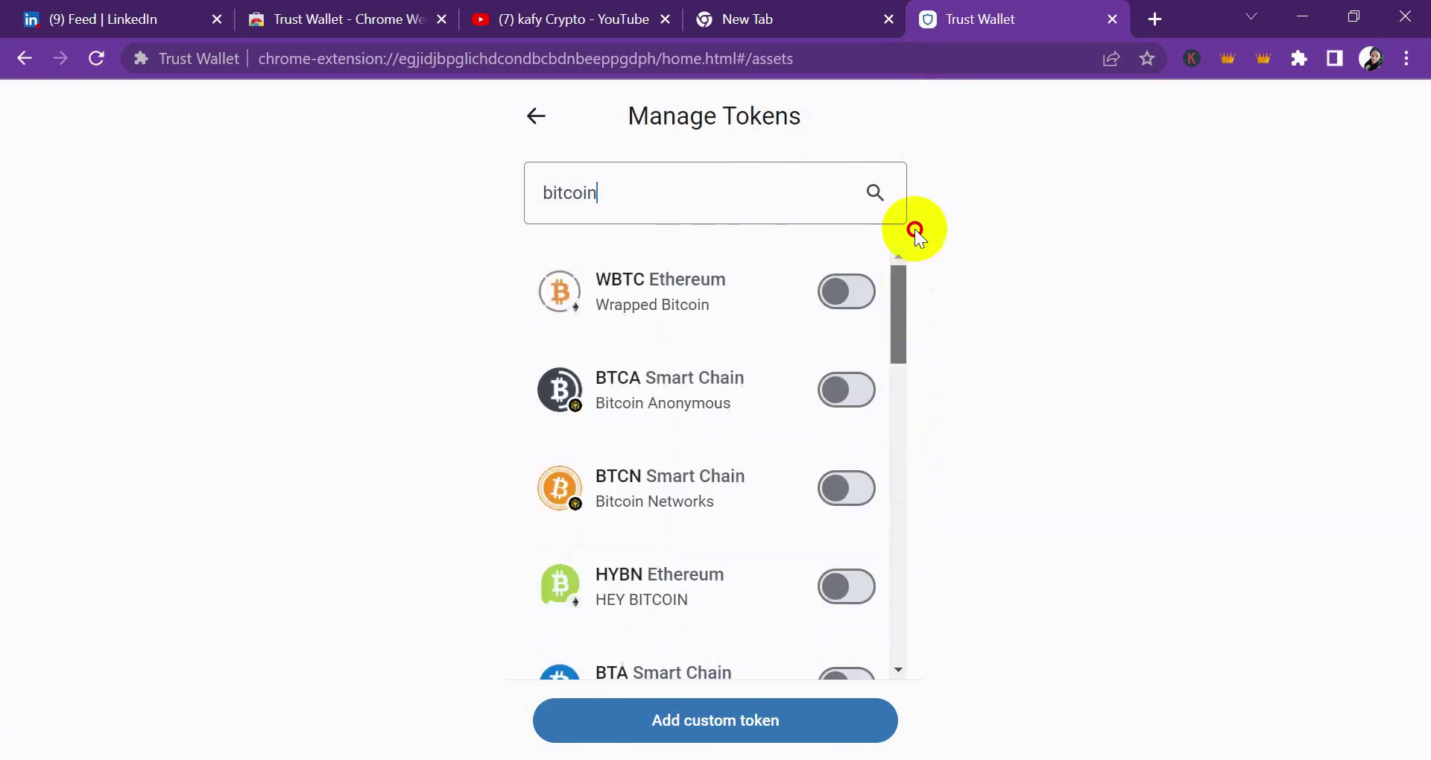
click(842, 290)
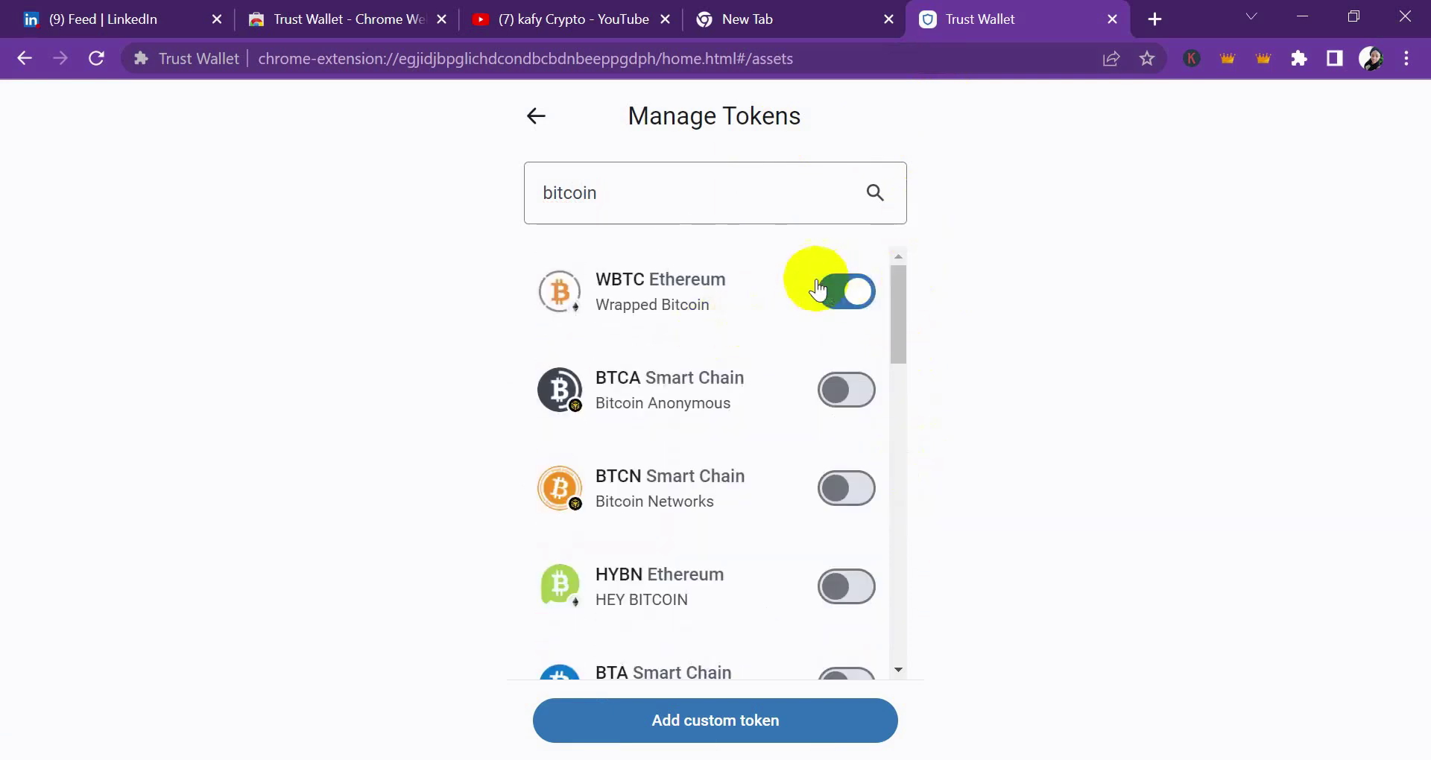
click(534, 117)
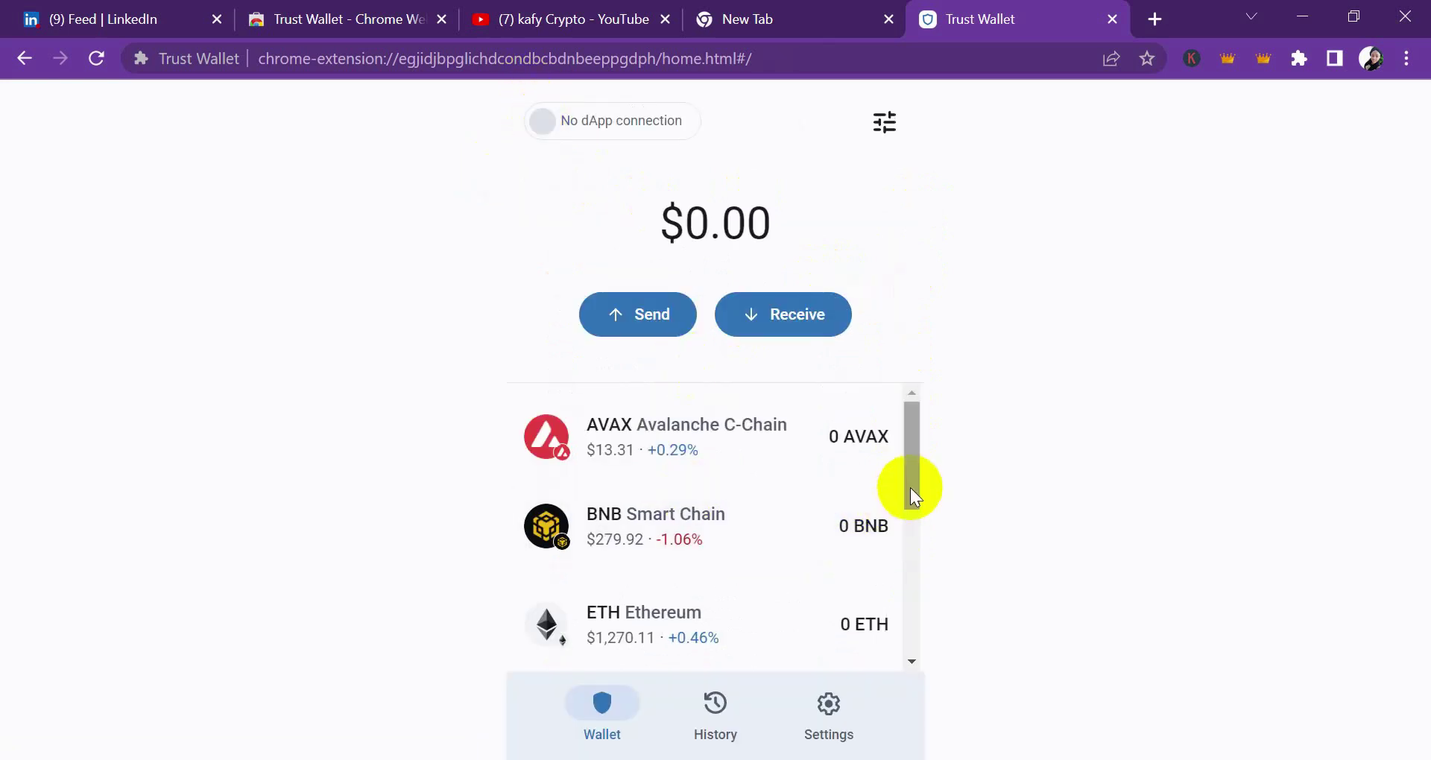
drag(910, 488, 864, 754)
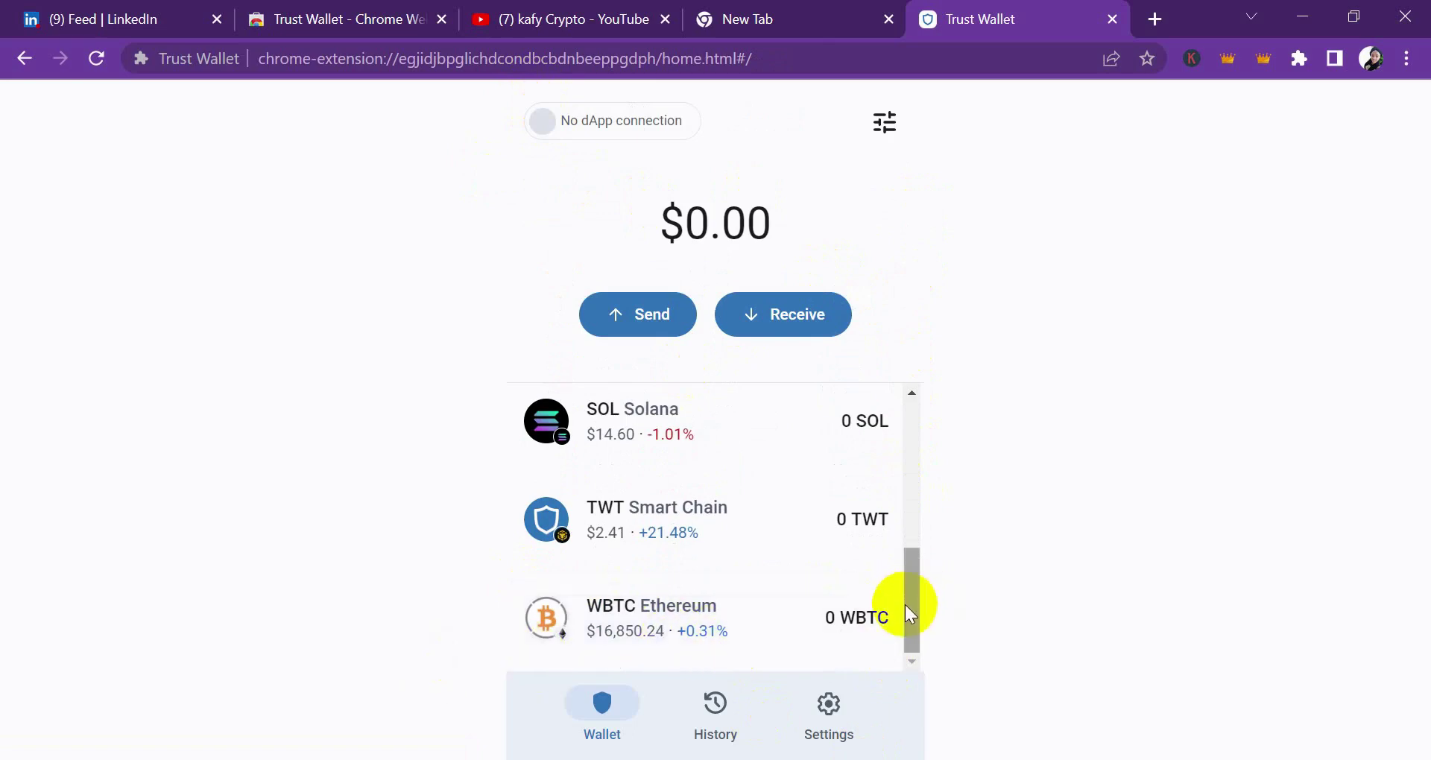
drag(905, 605, 749, 311)
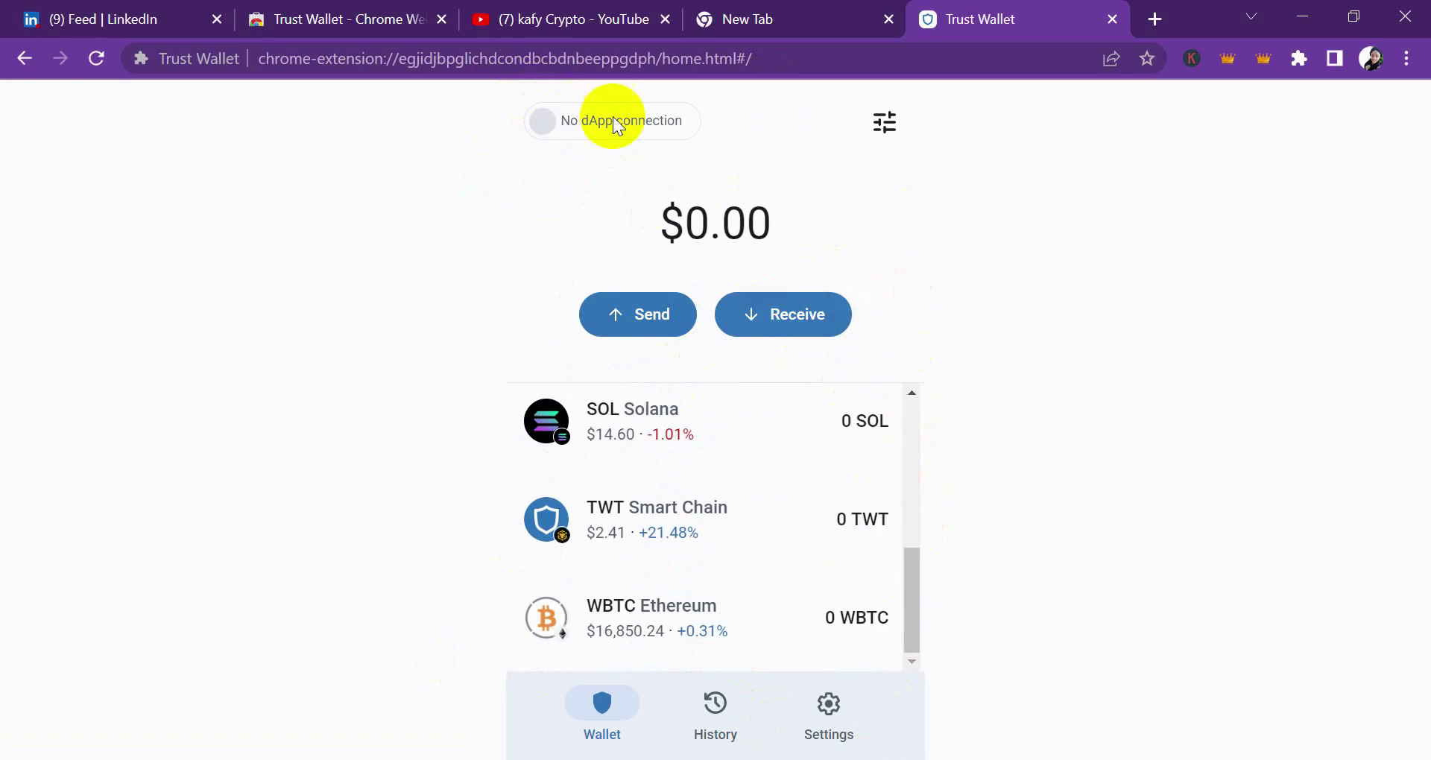
Reopen the Manage Tokens page and go to the field for searching by token name or contract address
click(874, 133)
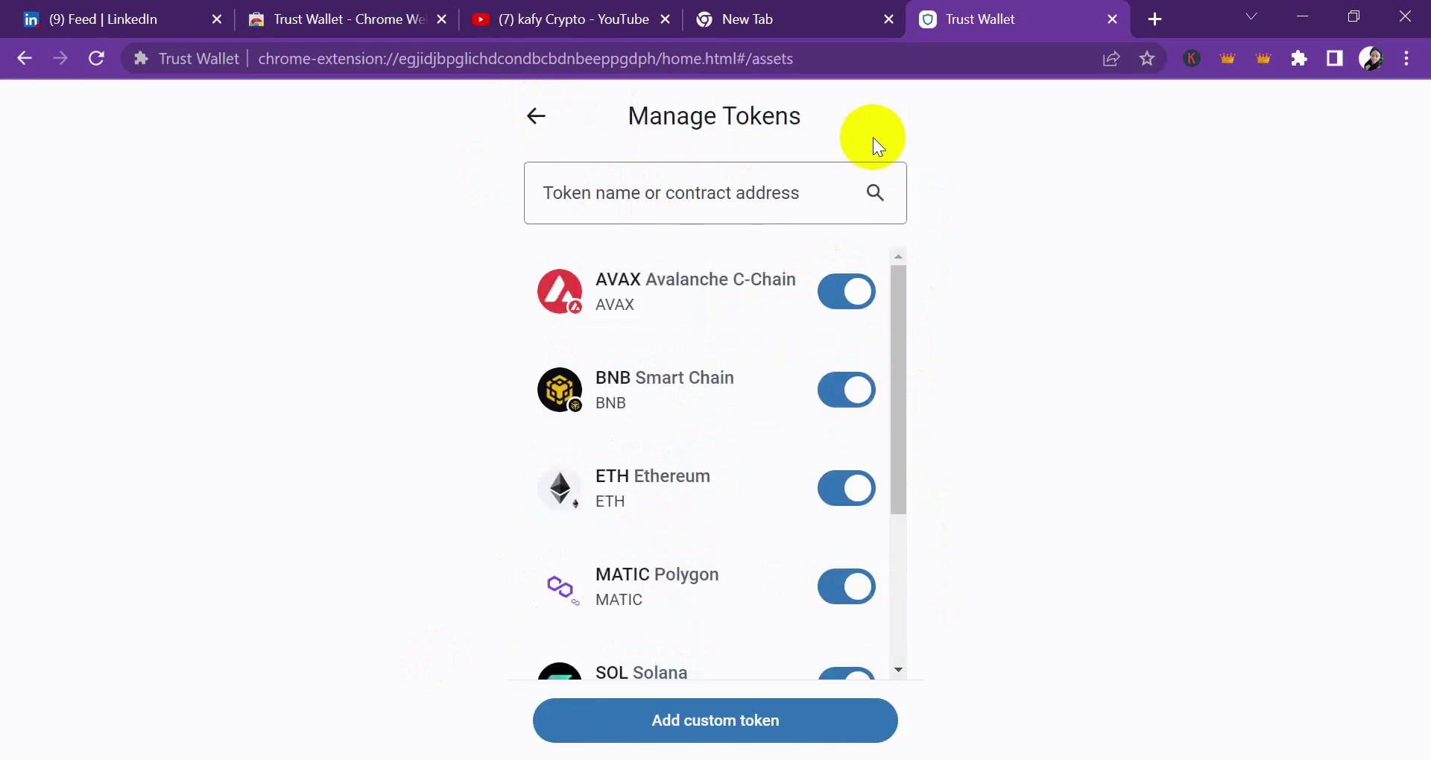
click(810, 15)
click(956, 16)
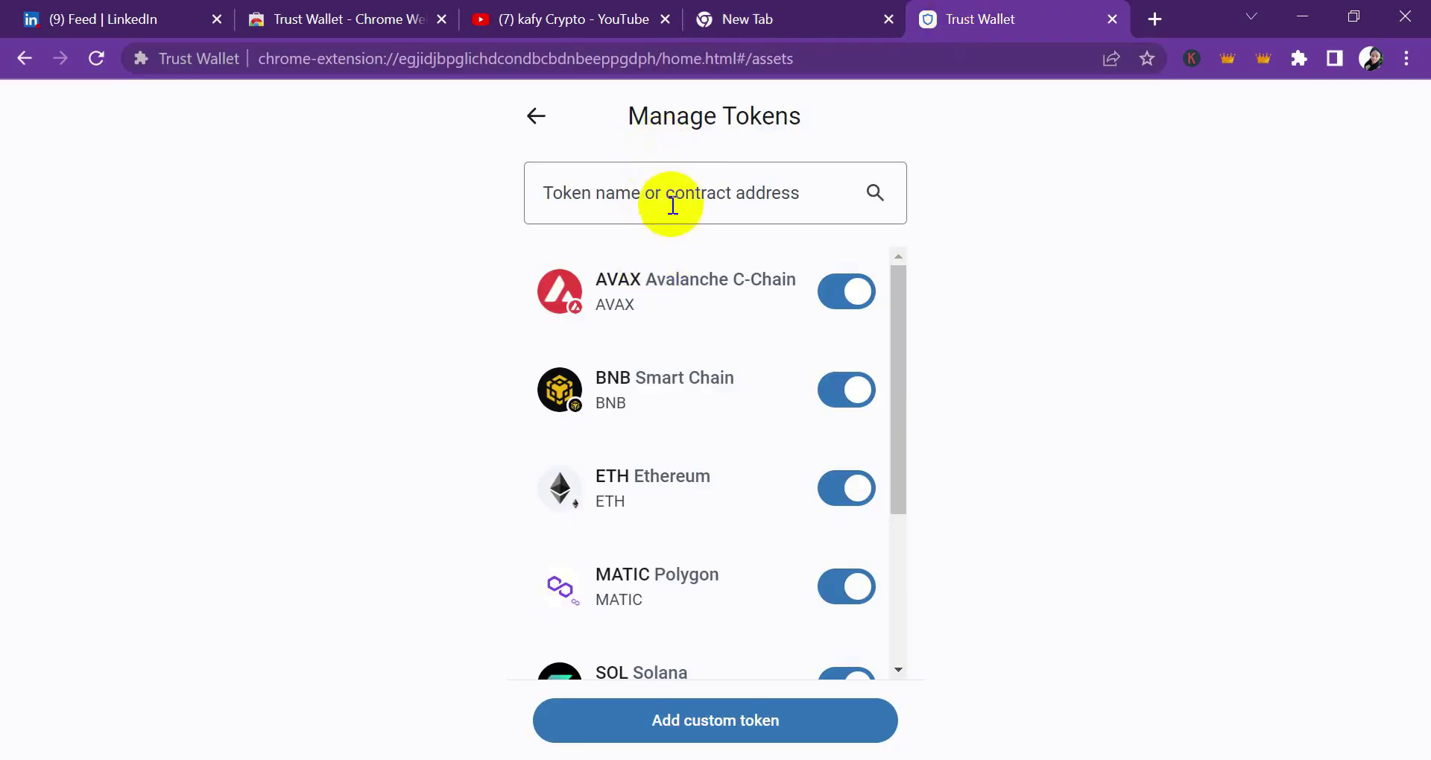
click(661, 184)
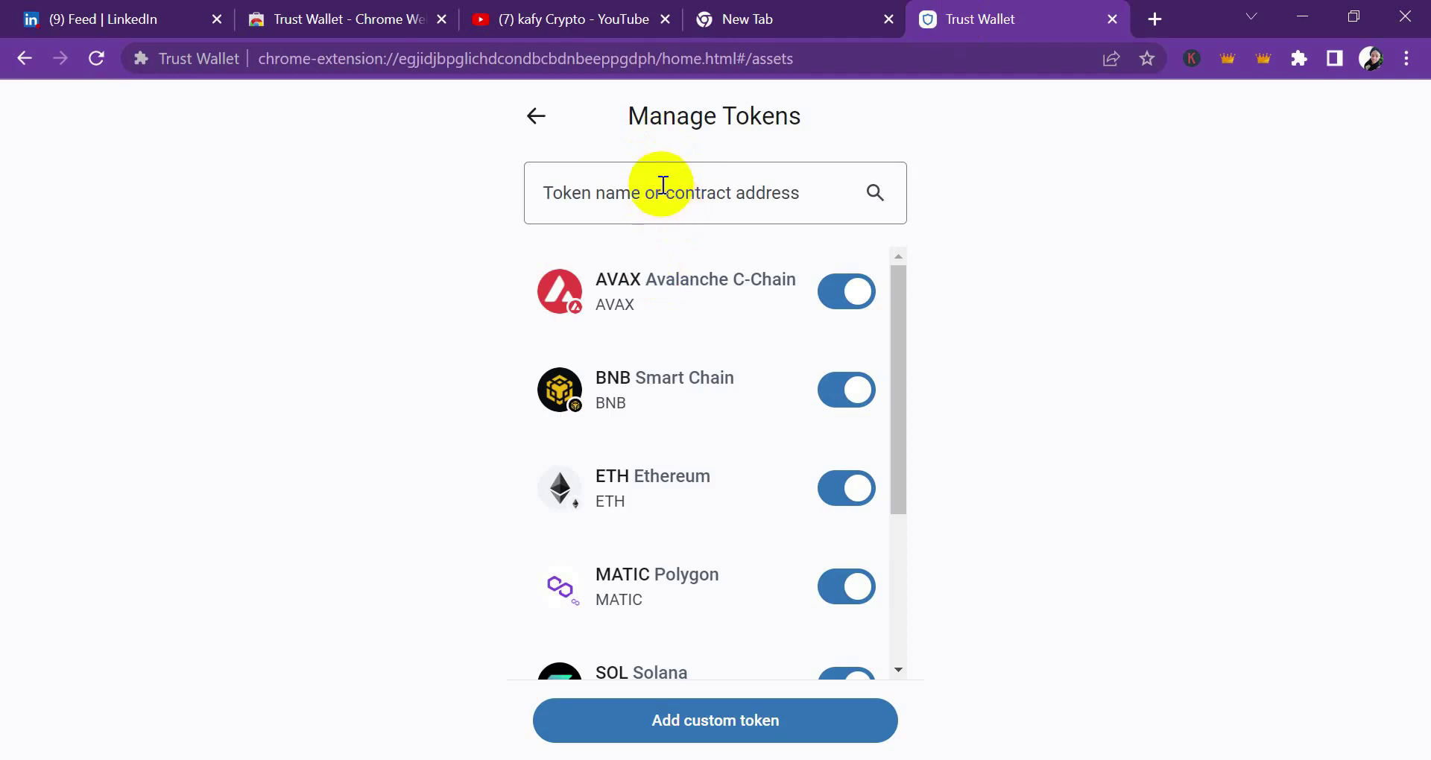
Load coinmarketcap.com in the empty browser tab and open the Solana coin page from its cryptocurrency listings
click(754, 7)
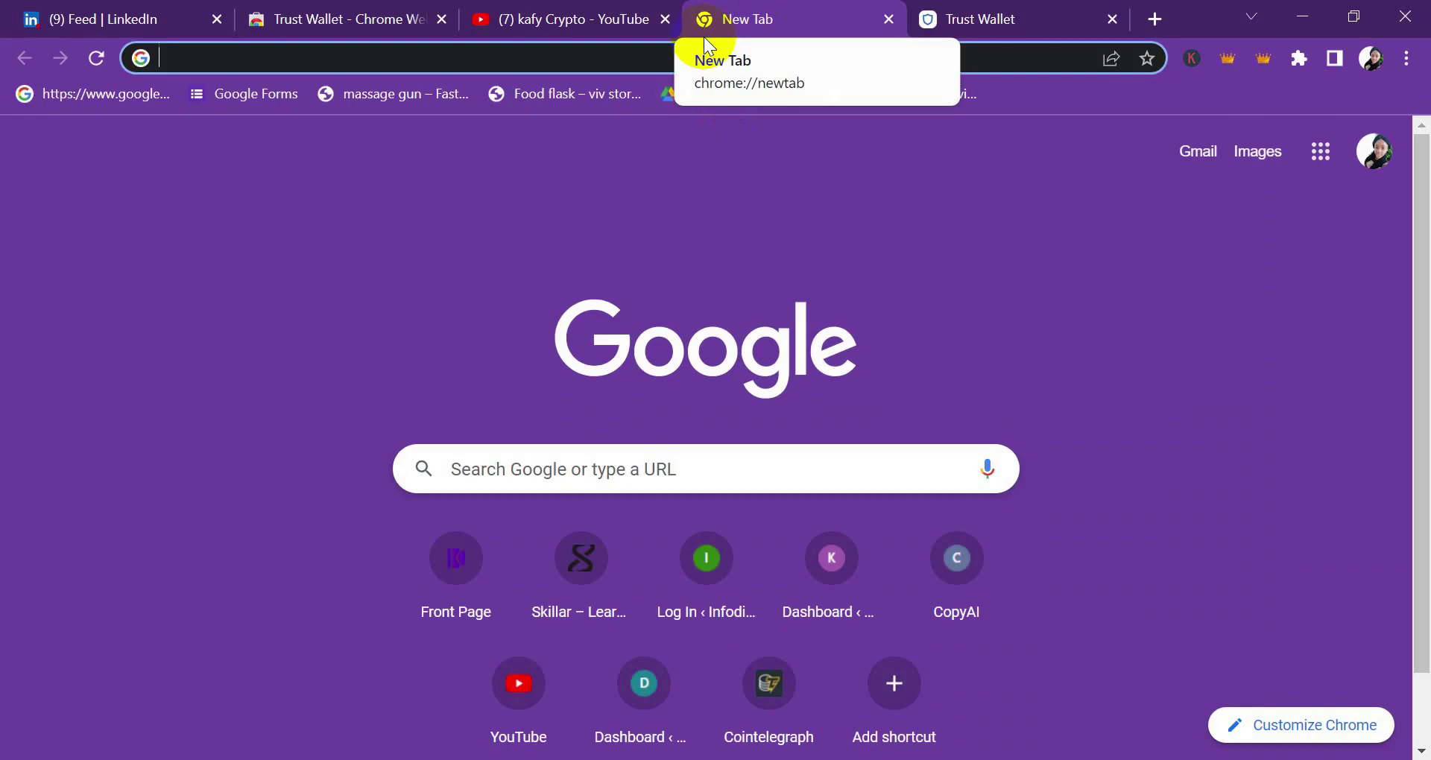
text(co)
click(730, 86)
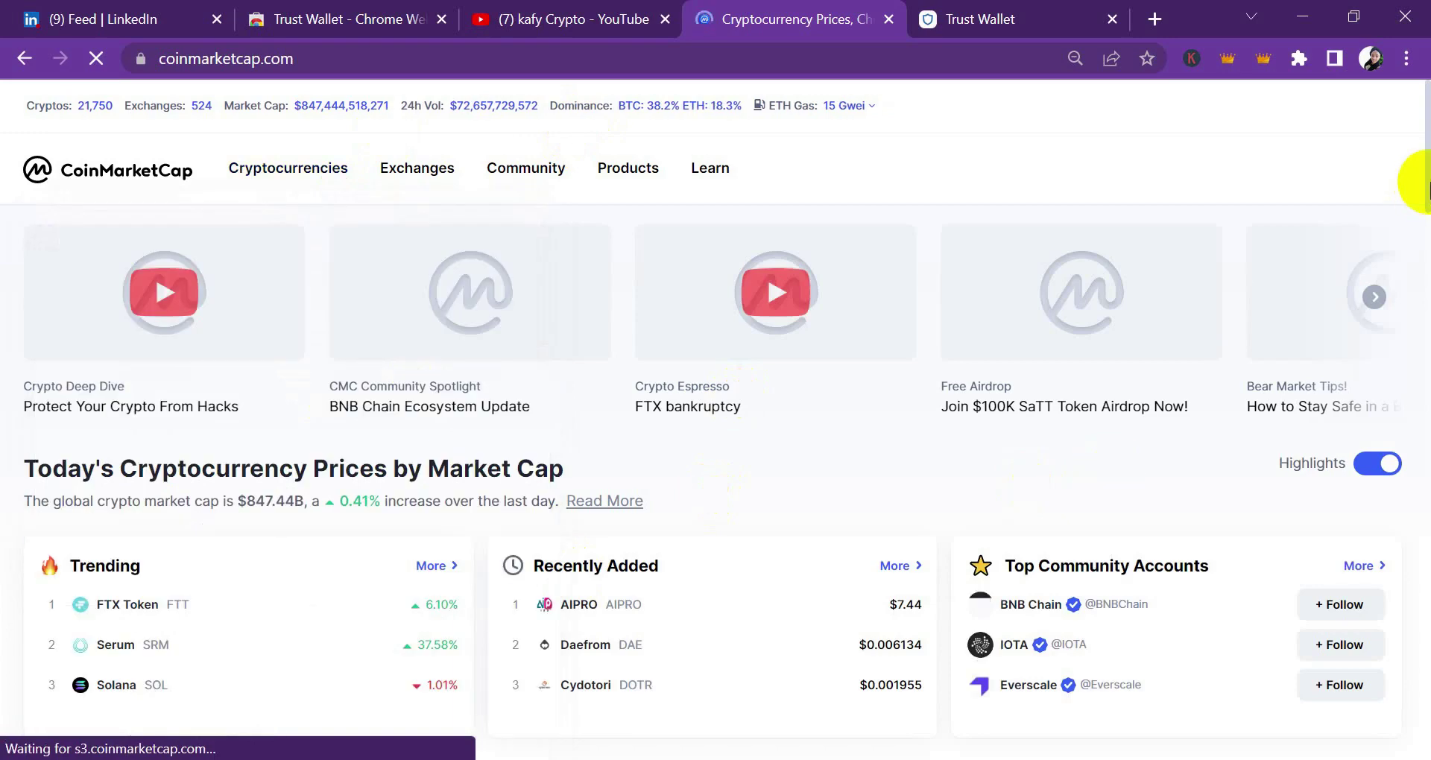
scroll(1425, 256, down, 7)
scroll(1425, 239, up, 3)
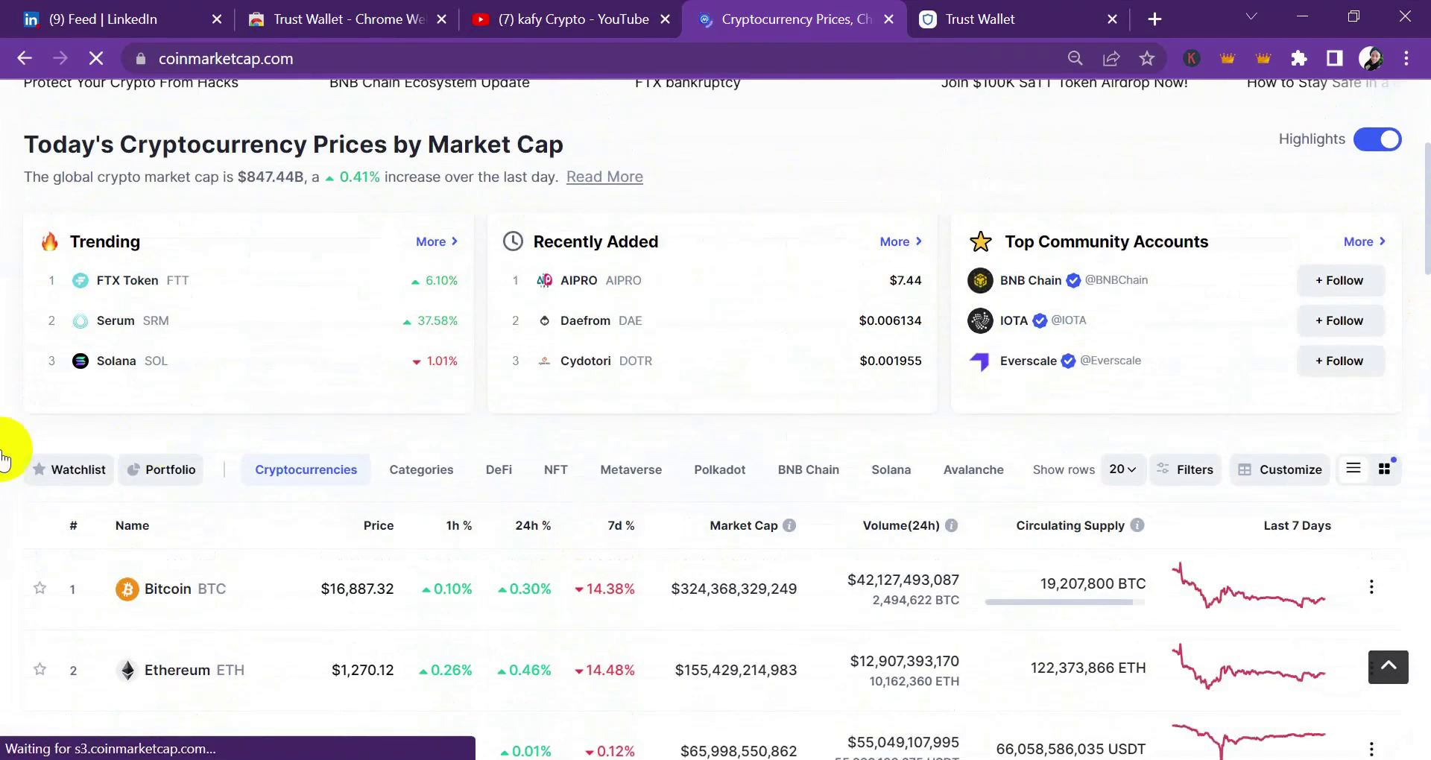
click(154, 380)
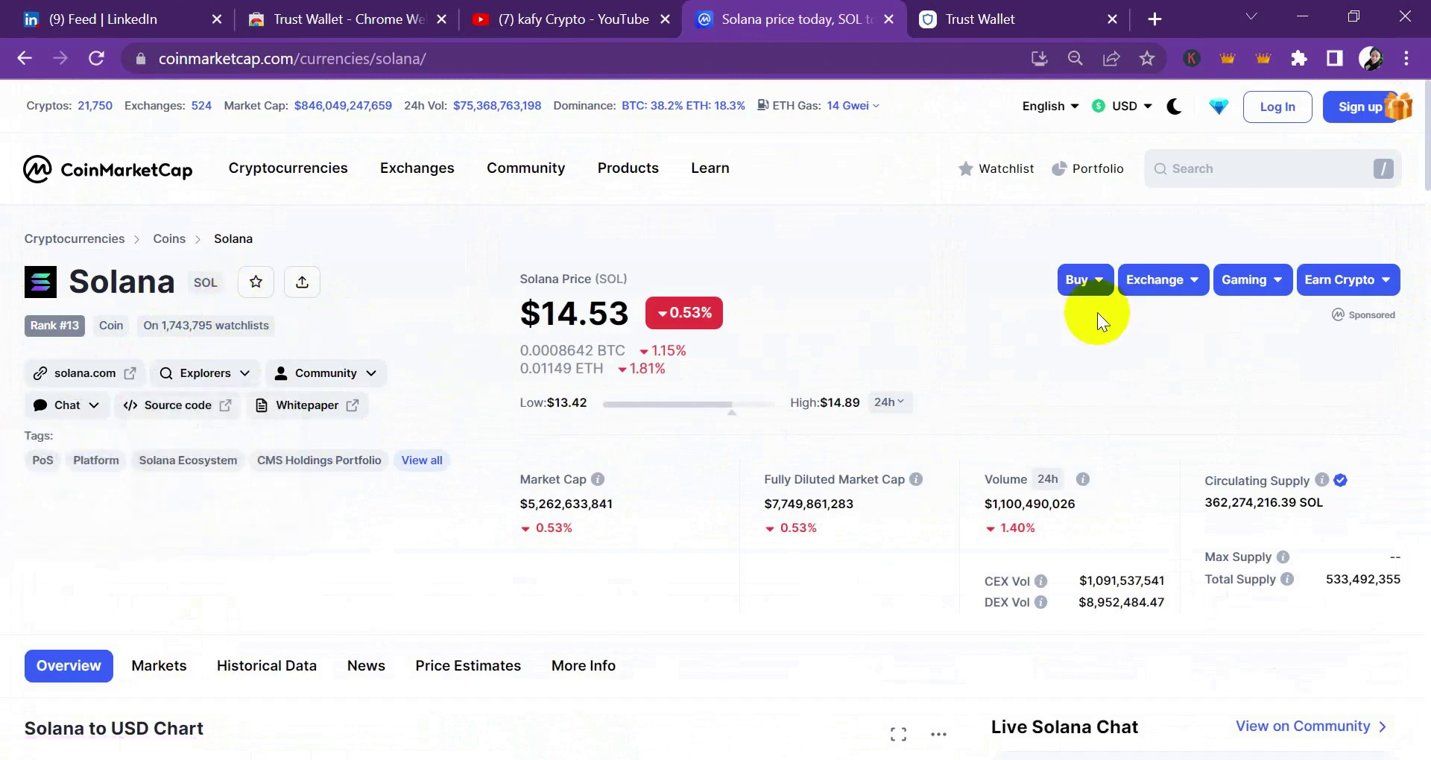
Look over Solana's coin details and its USD price chart on the CoinMarketCap page
scroll(1425, 179, down, 1)
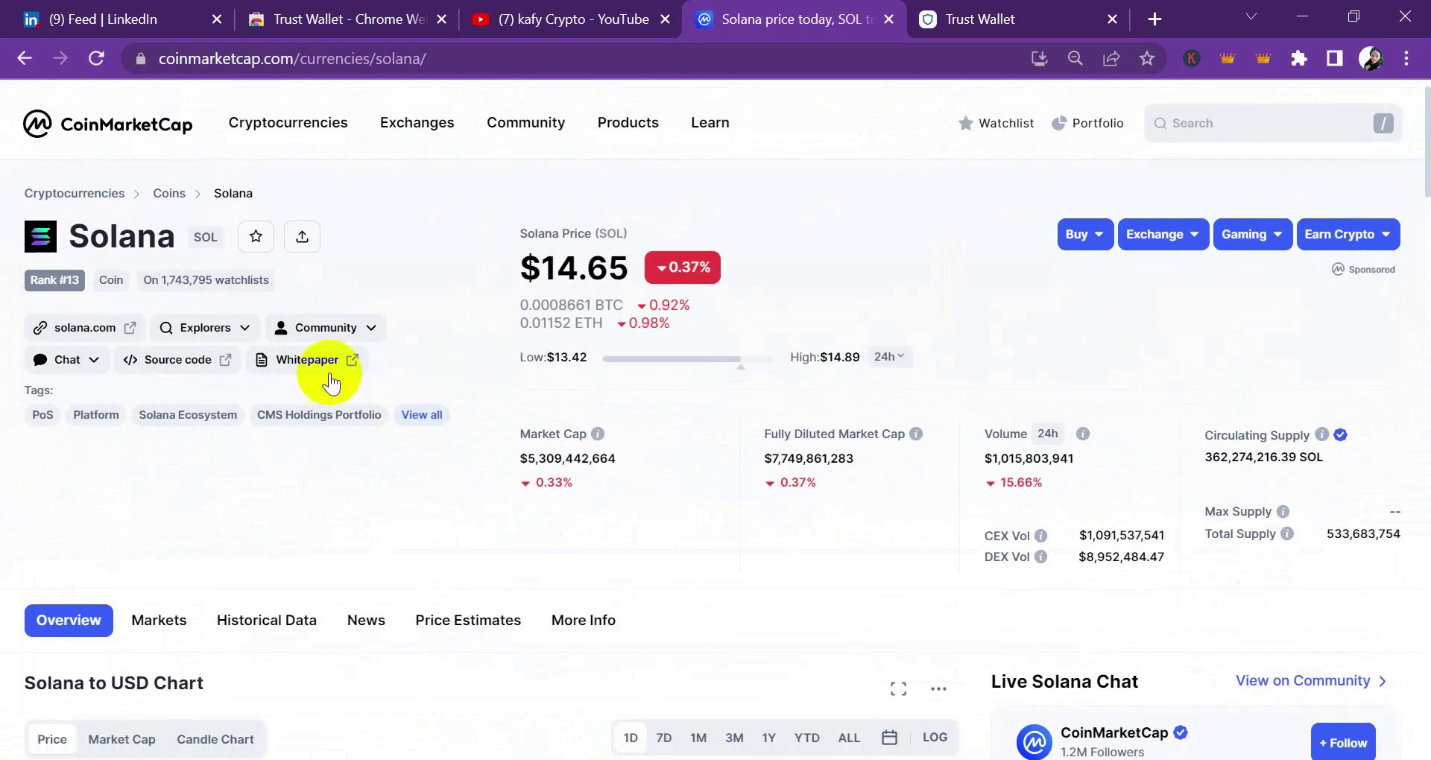
mouse_move(230, 328)
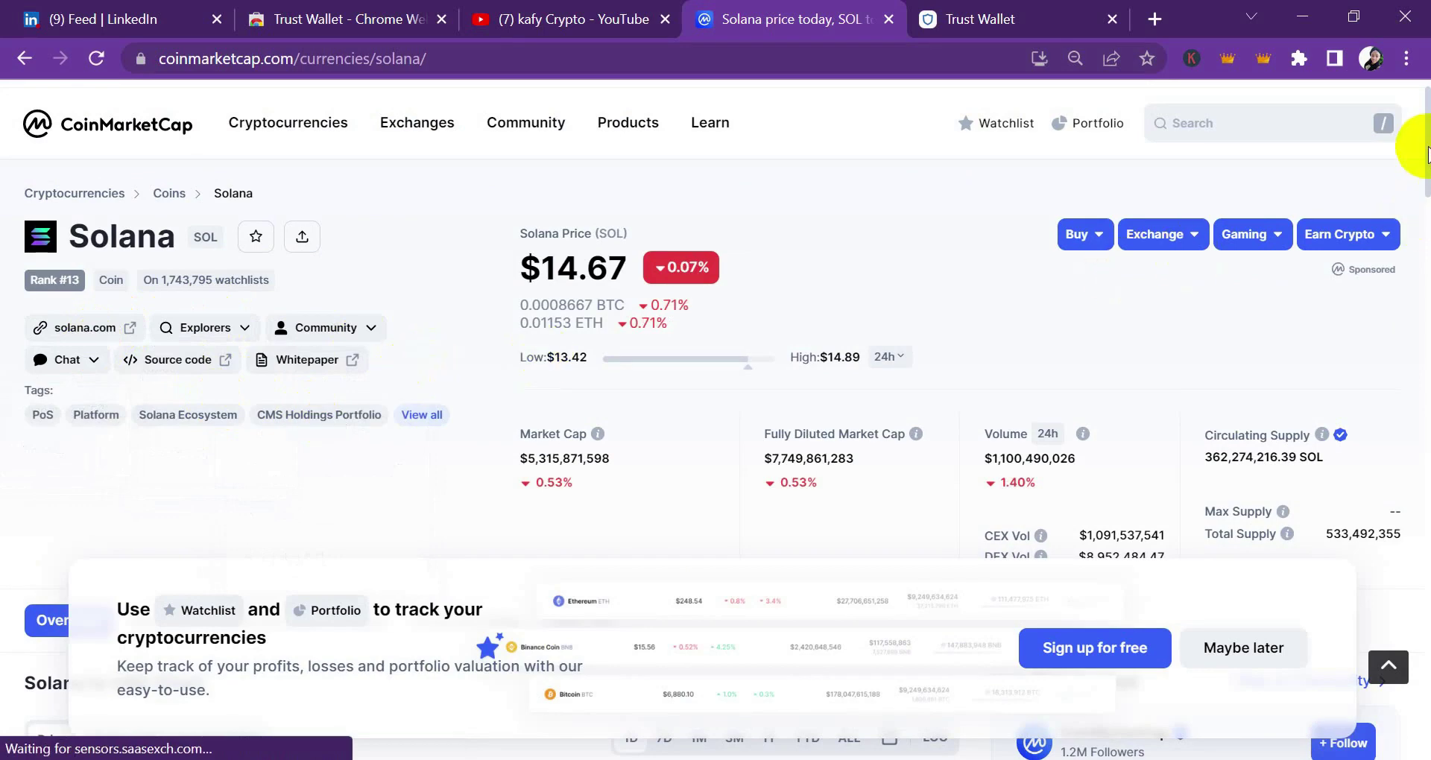
scroll(1419, 144, down, 3)
scroll(1425, 224, down, 3)
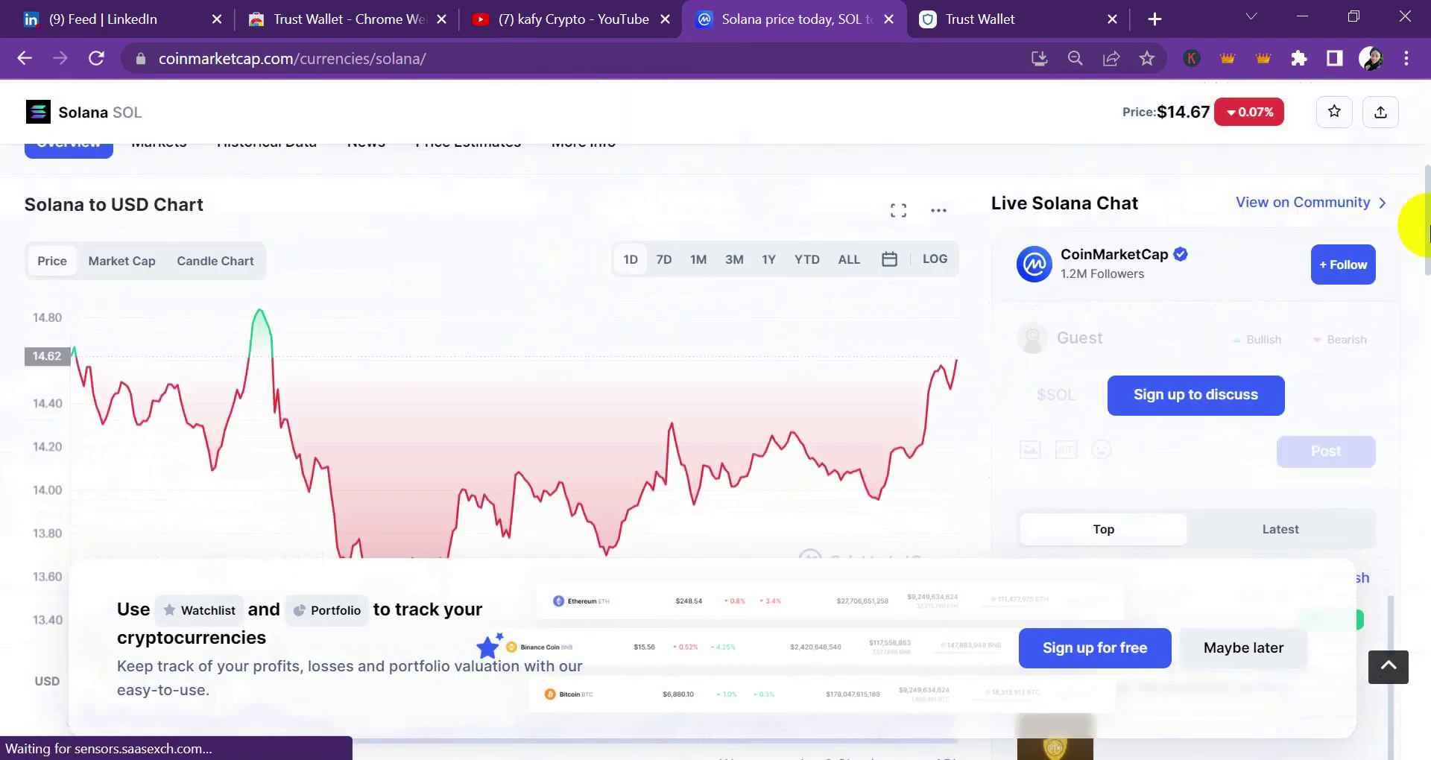
scroll(1408, 204, up, 6)
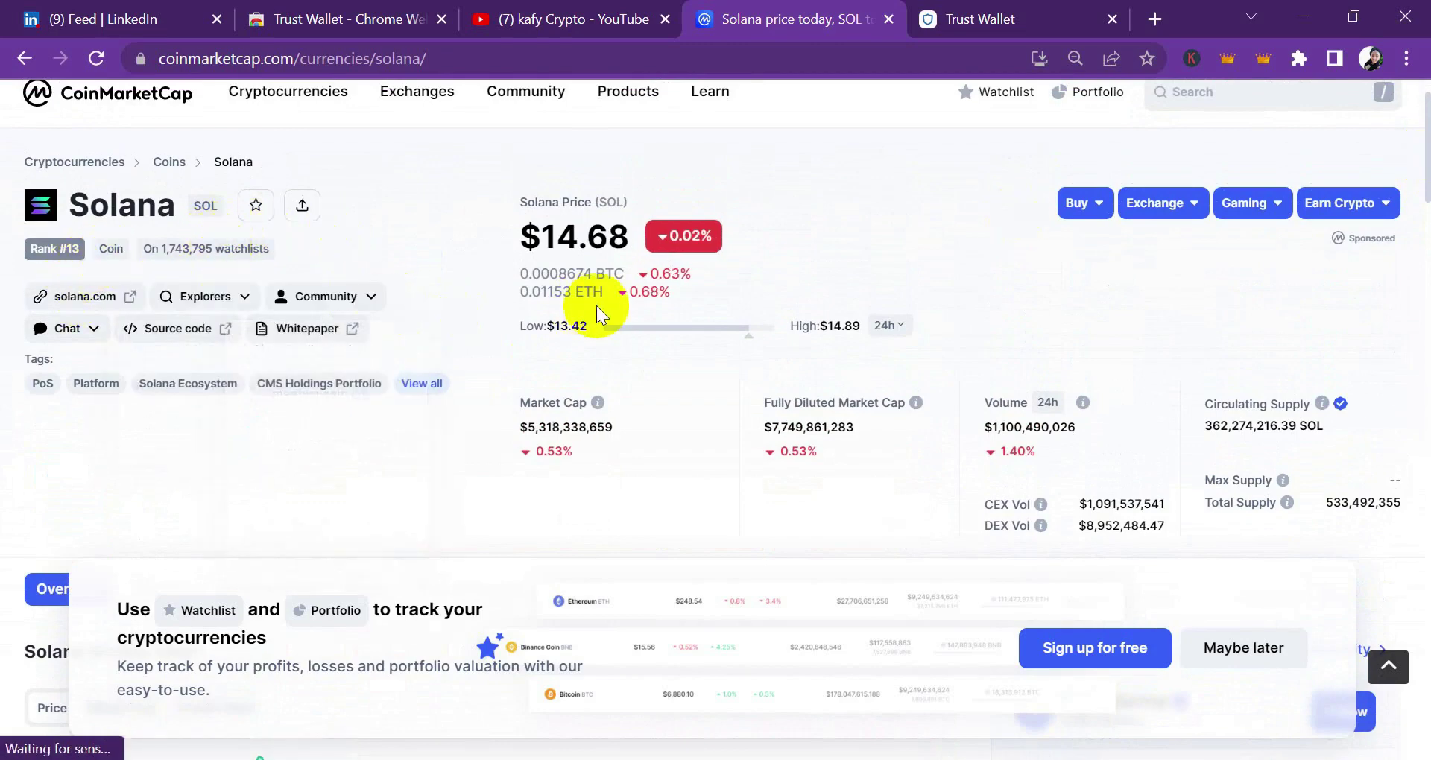
Check the wallet's Manage Tokens page, return to Solana's CoinMarketCap page, and examine its Explorers links for a contract address
click(976, 15)
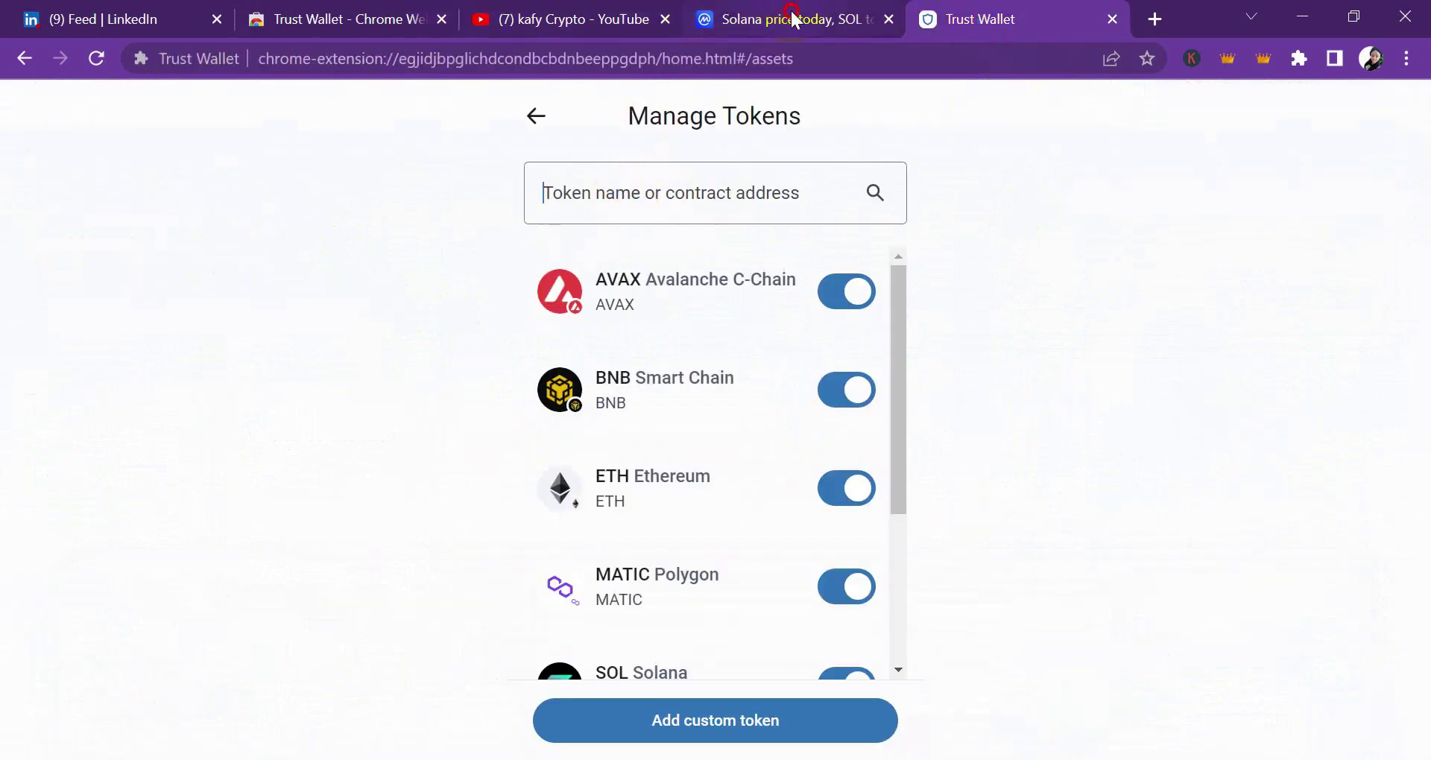
click(737, 16)
mouse_move(167, 319)
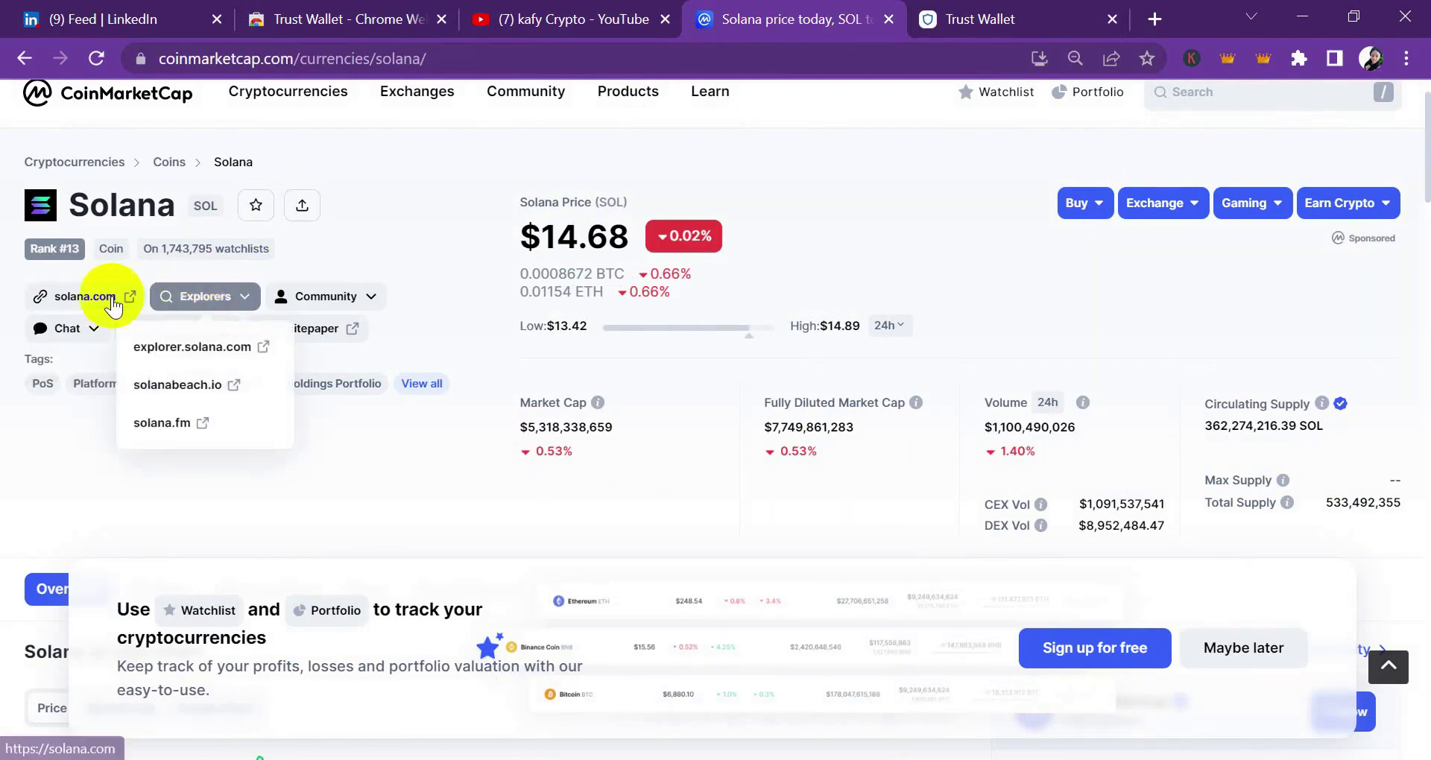
mouse_move(341, 313)
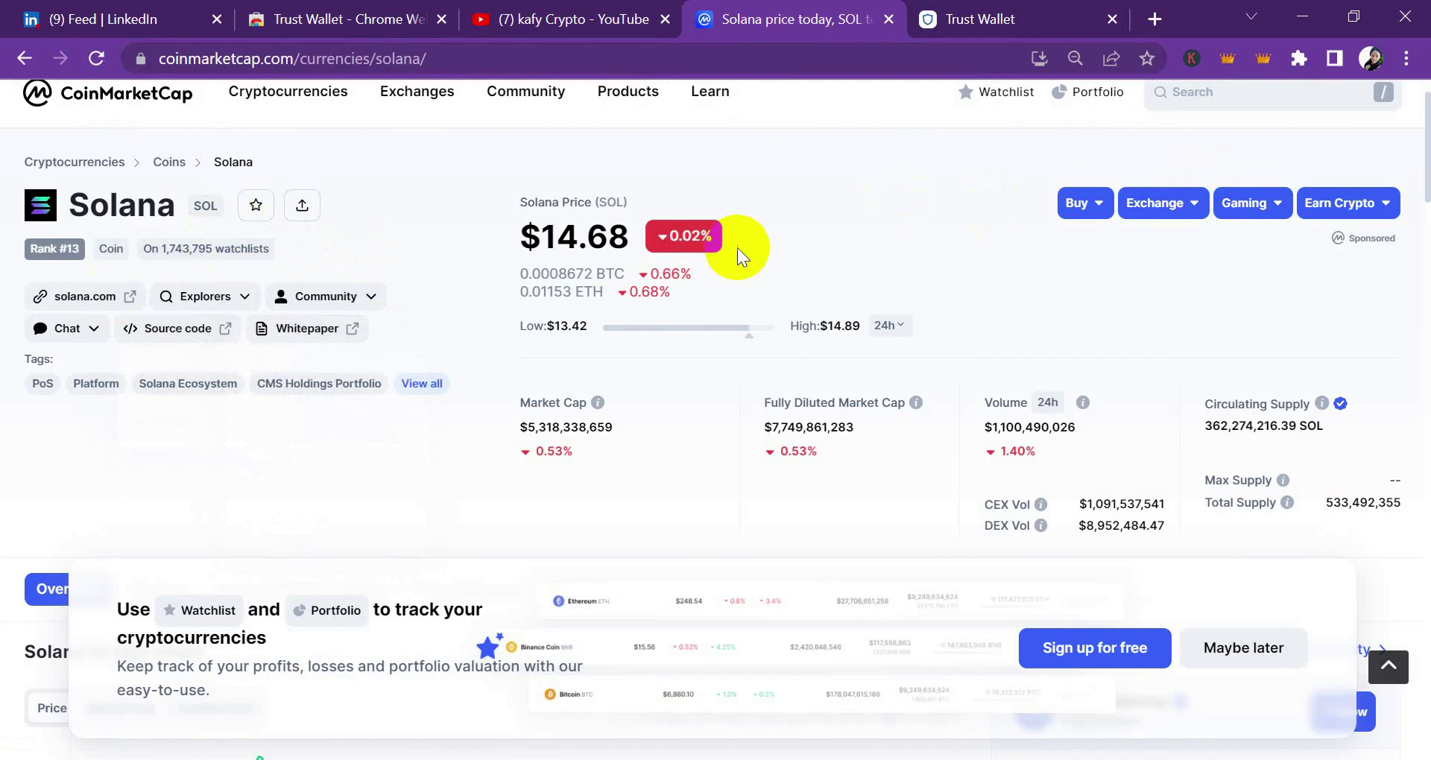
mouse_move(1425, 134)
mouse_down()
mouse_move(1427, 211)
mouse_move(1426, 127)
mouse_up()
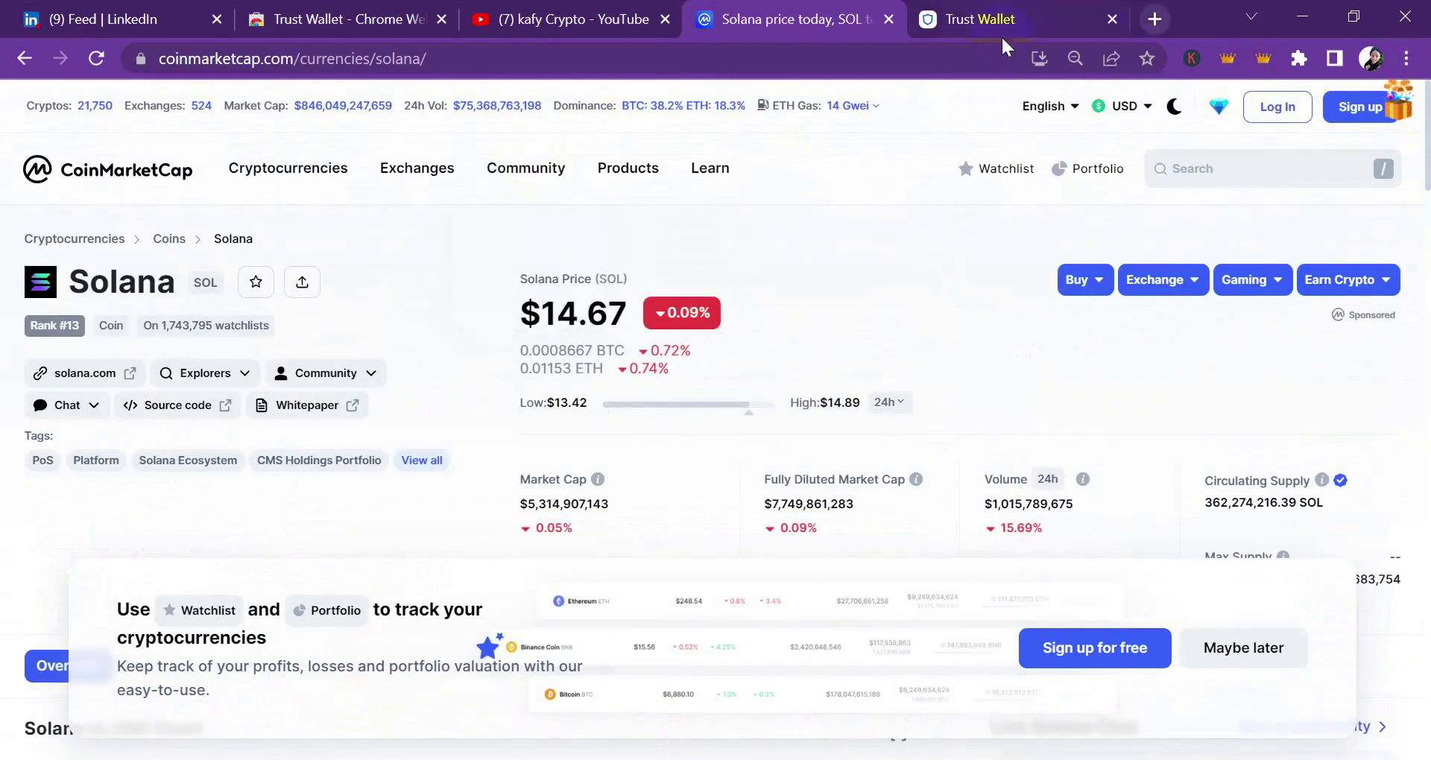
Return to Trust Wallet, leave token management for the wallet's home page, and open the send form for BNB Smart Chain
click(989, 17)
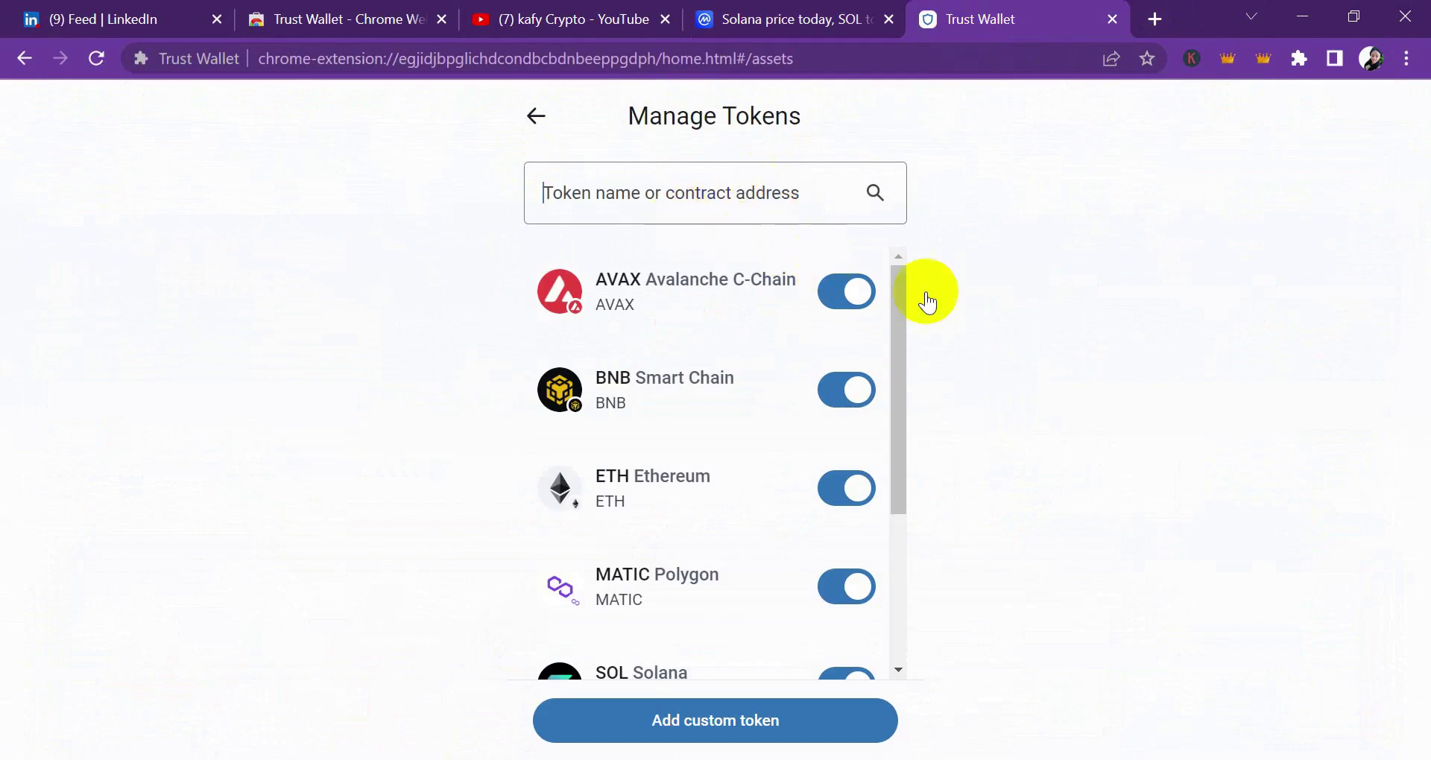
click(533, 119)
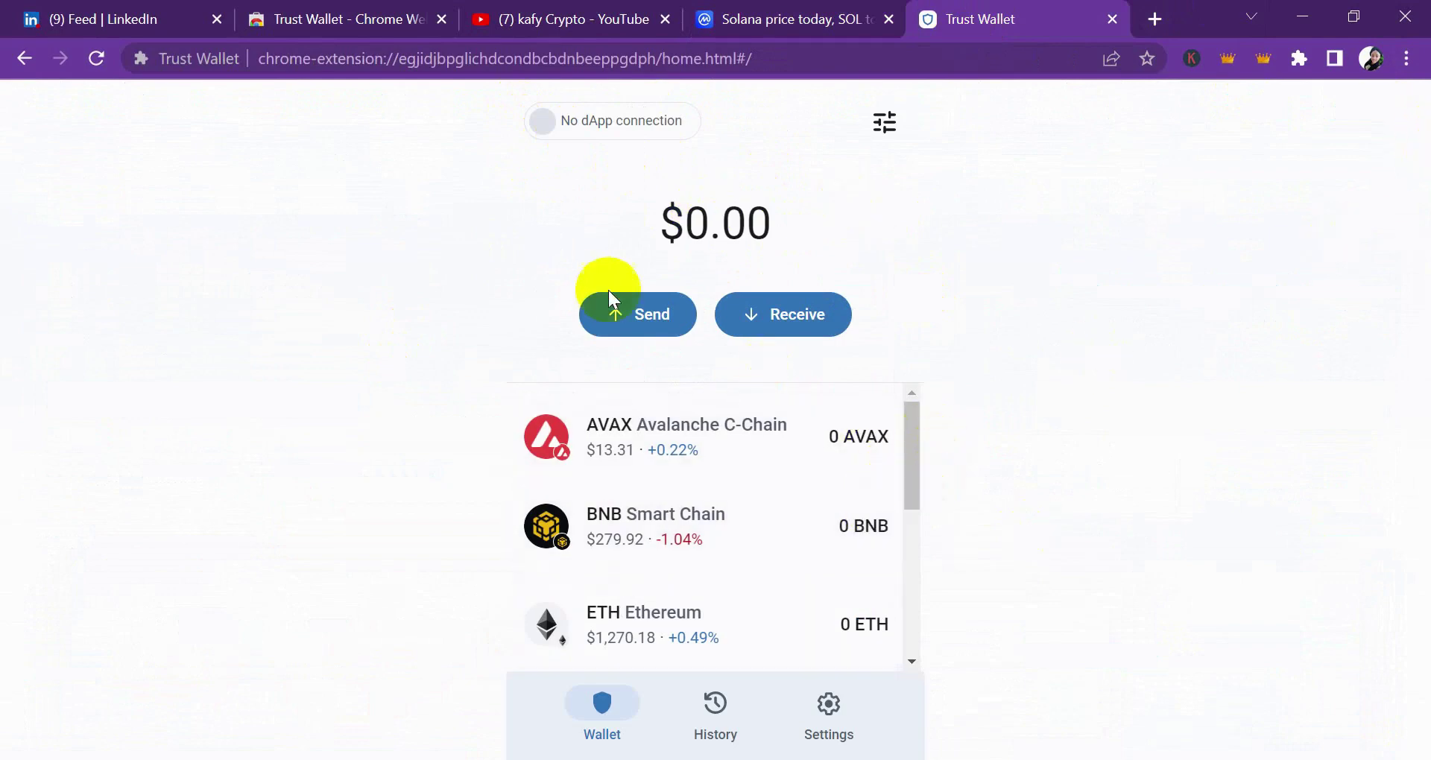
click(626, 309)
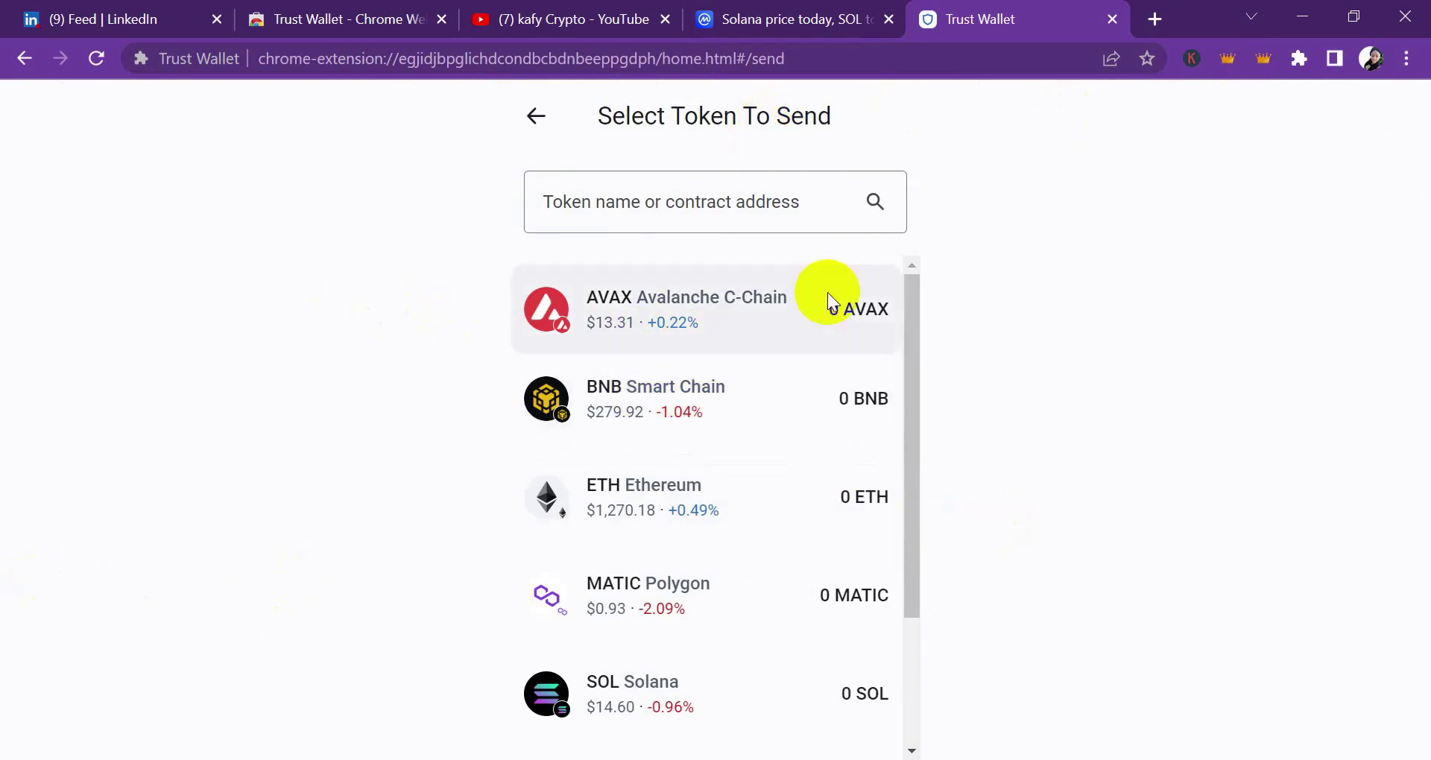
click(704, 384)
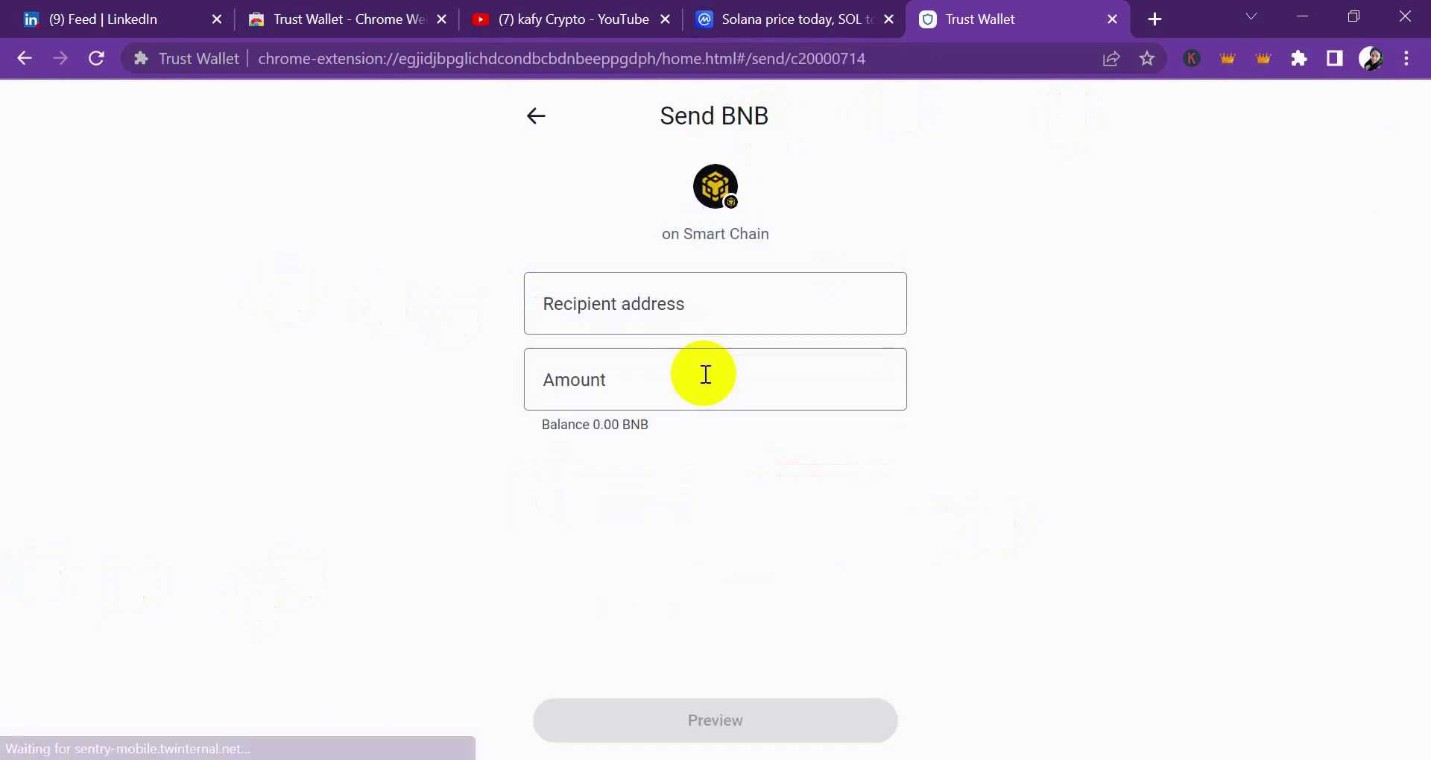
Try entering an amount in the Send BNB form, clear it, and go back to the wallet's home page
click(585, 307)
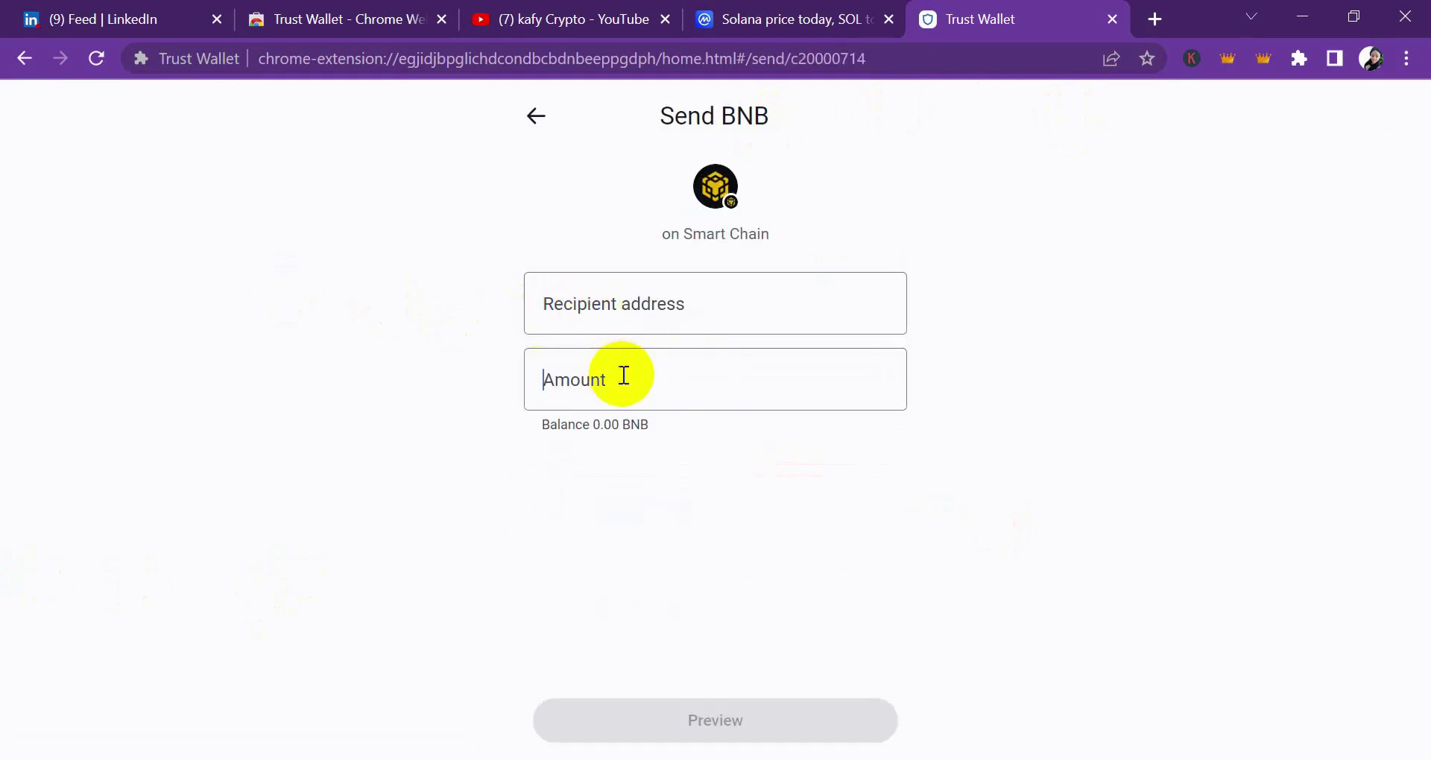
text(jwj)
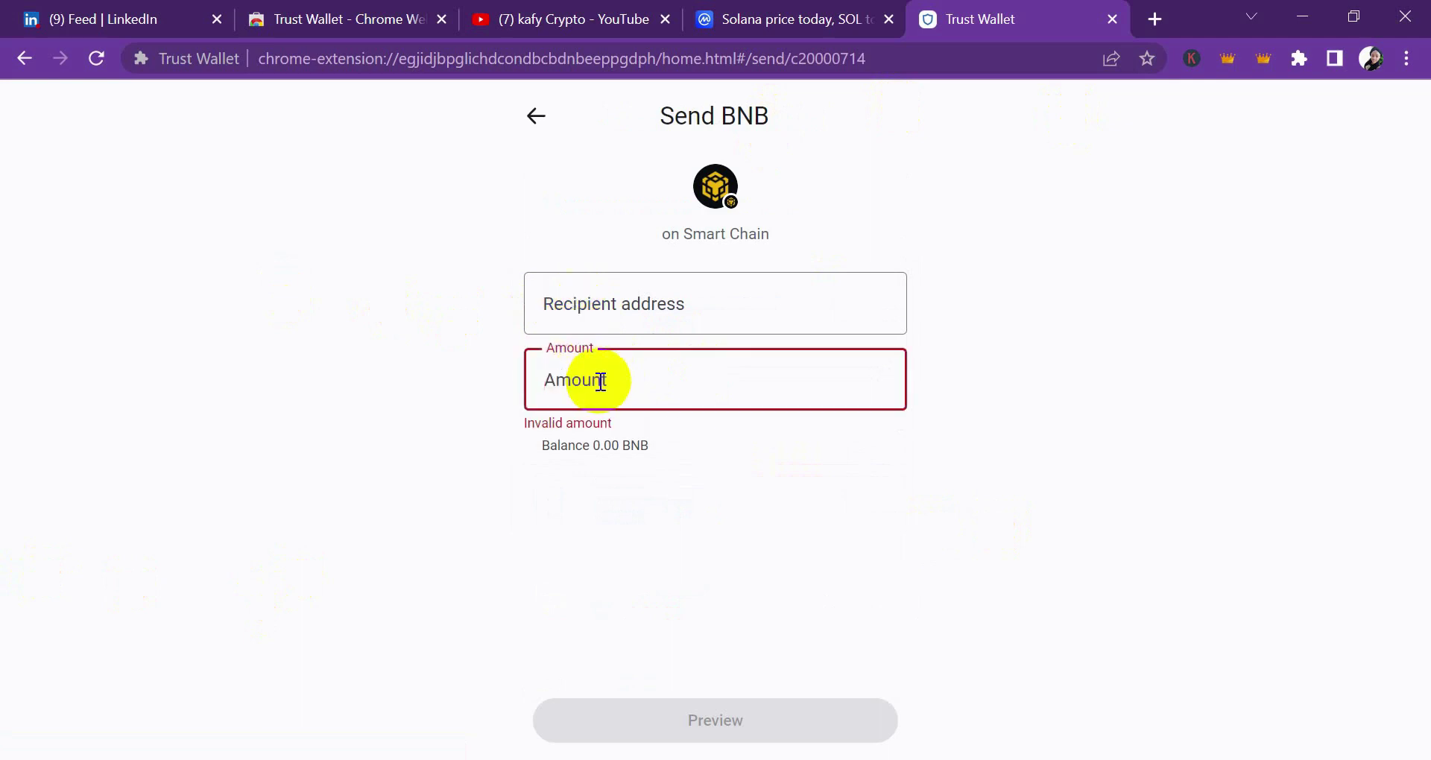
text(1)
key(BackSpace)
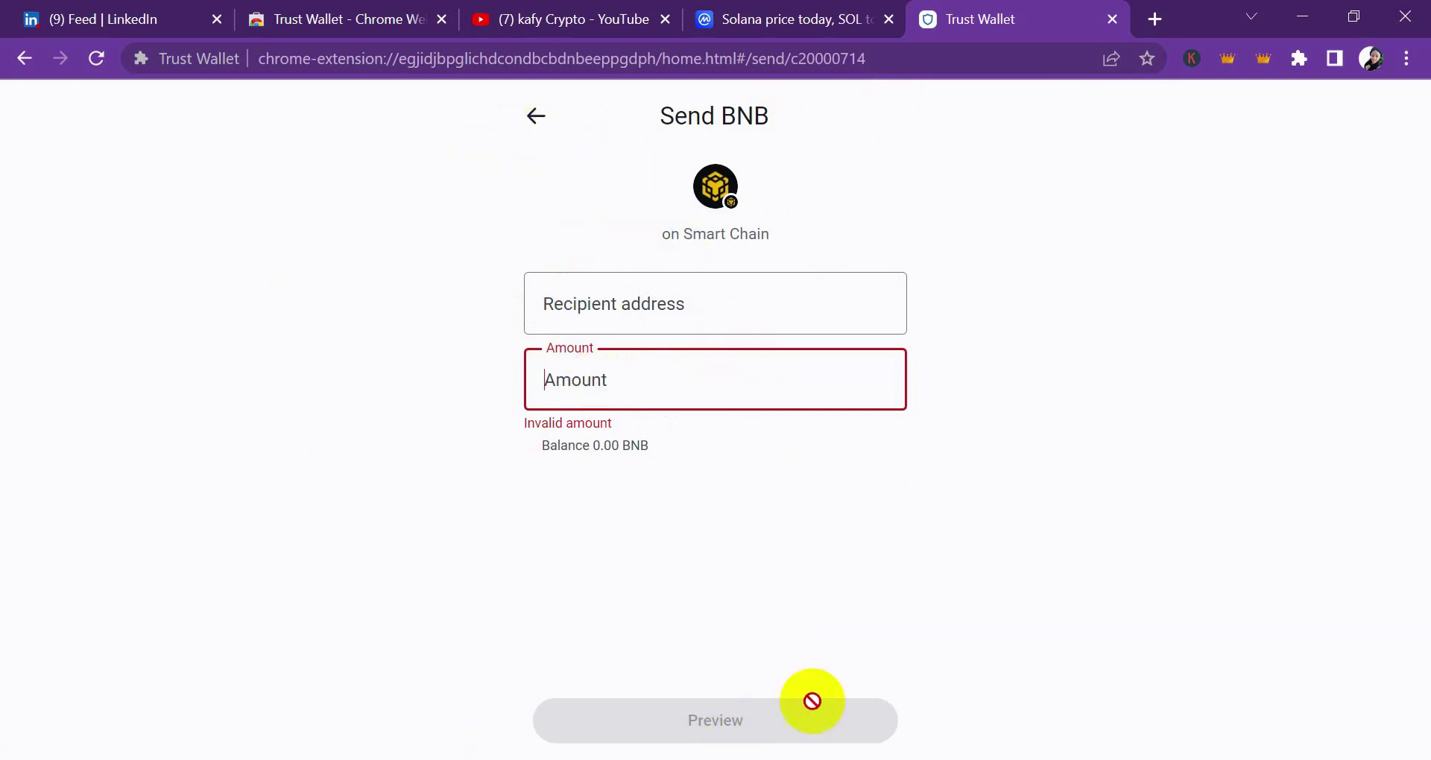
click(529, 116)
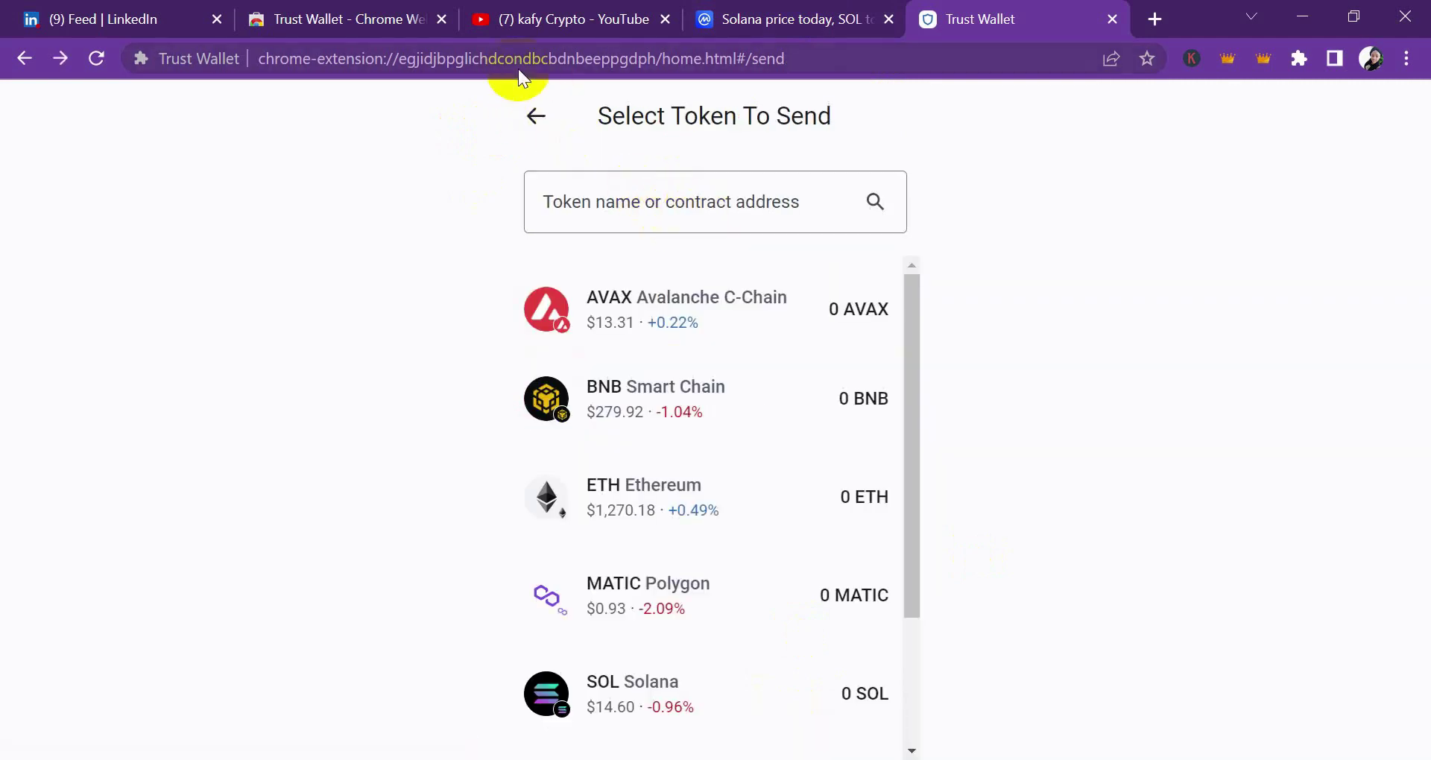
click(530, 120)
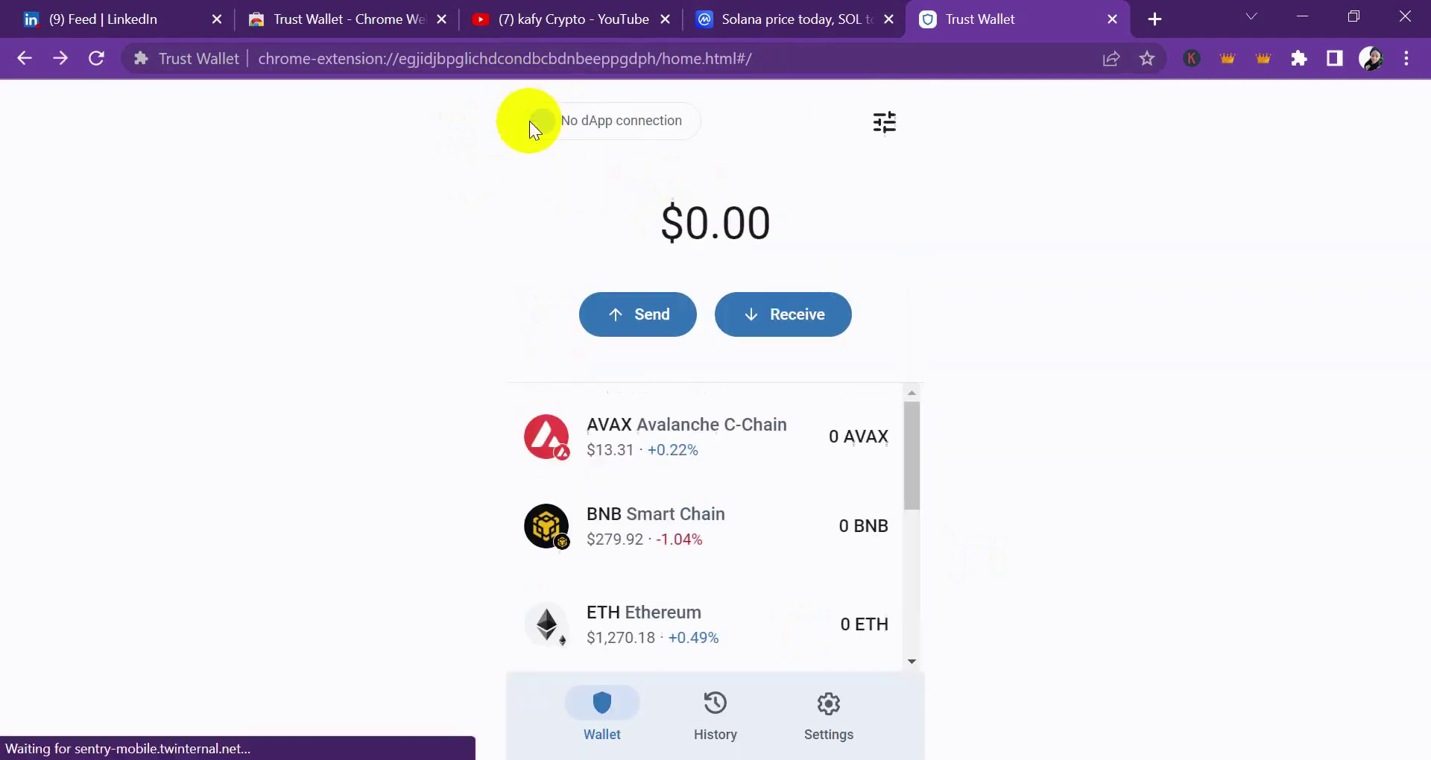
Display the receive QR code for BNB Smart Chain, copy its address, and close it to look through the other receivable tokens
click(744, 320)
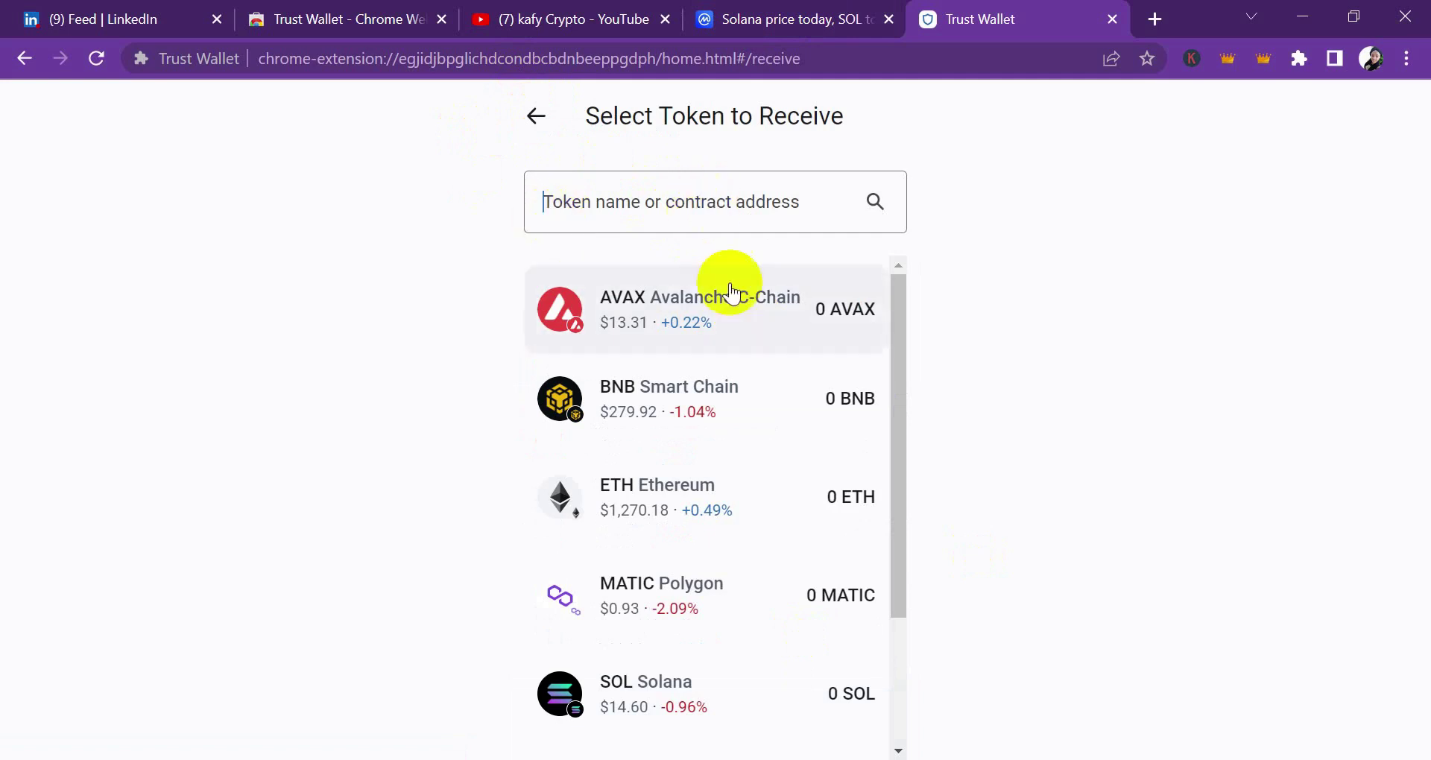
click(749, 404)
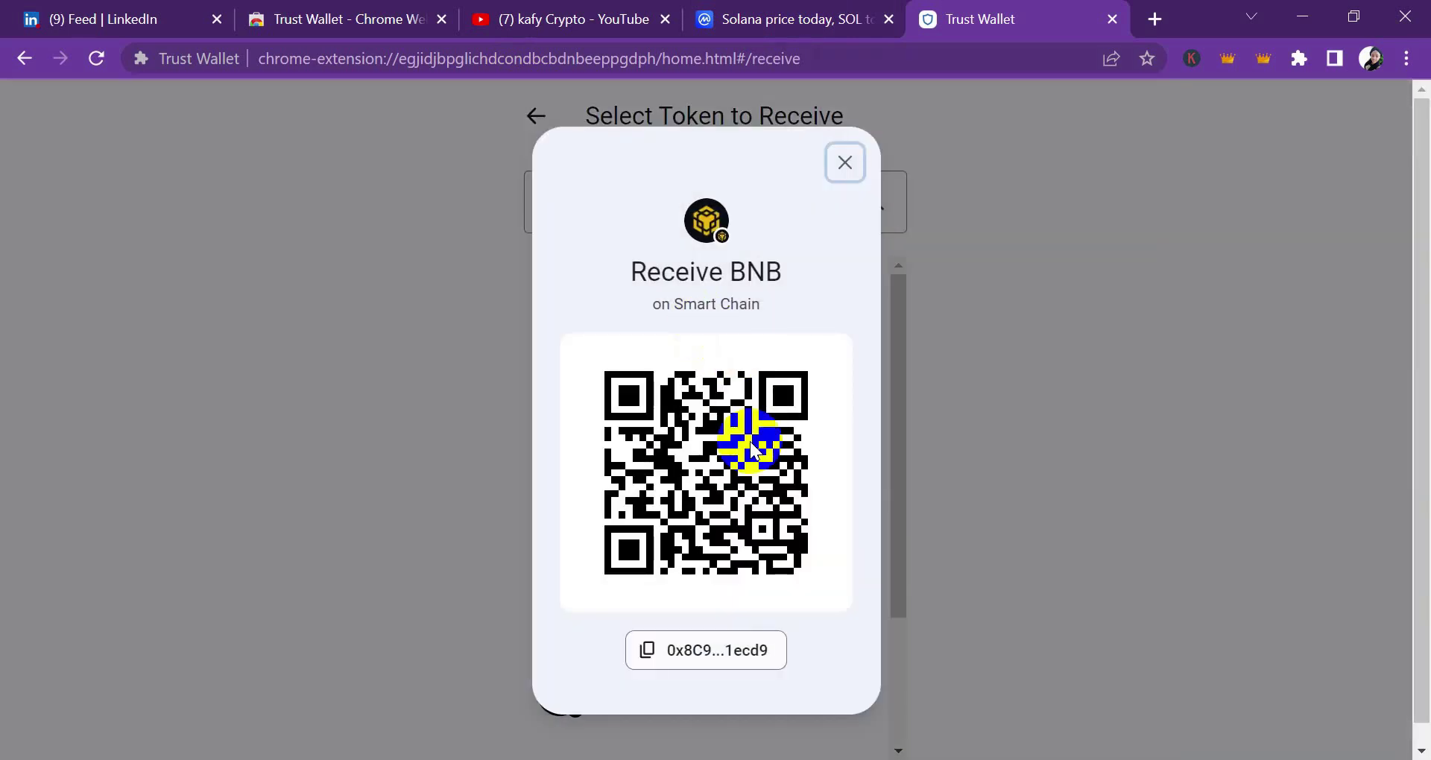
click(728, 652)
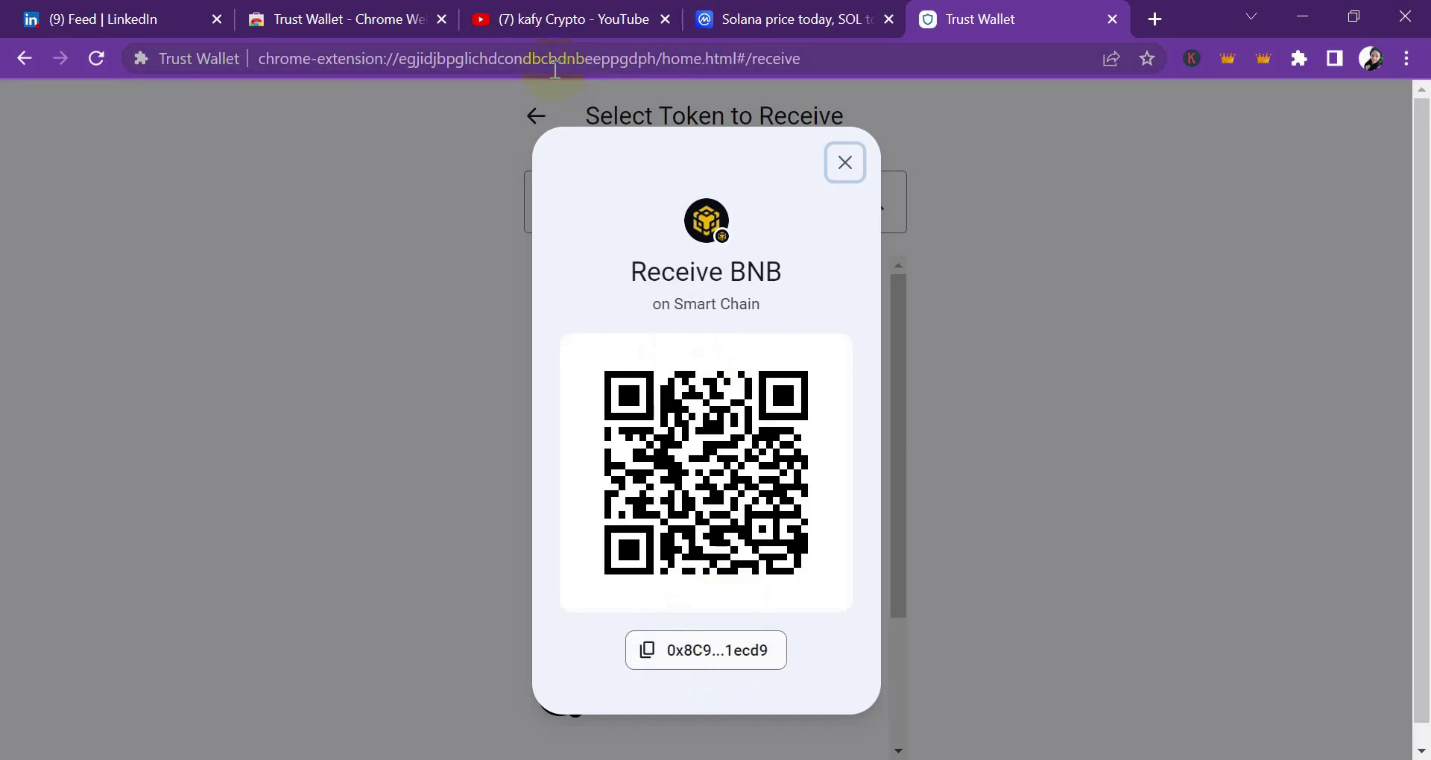
click(536, 116)
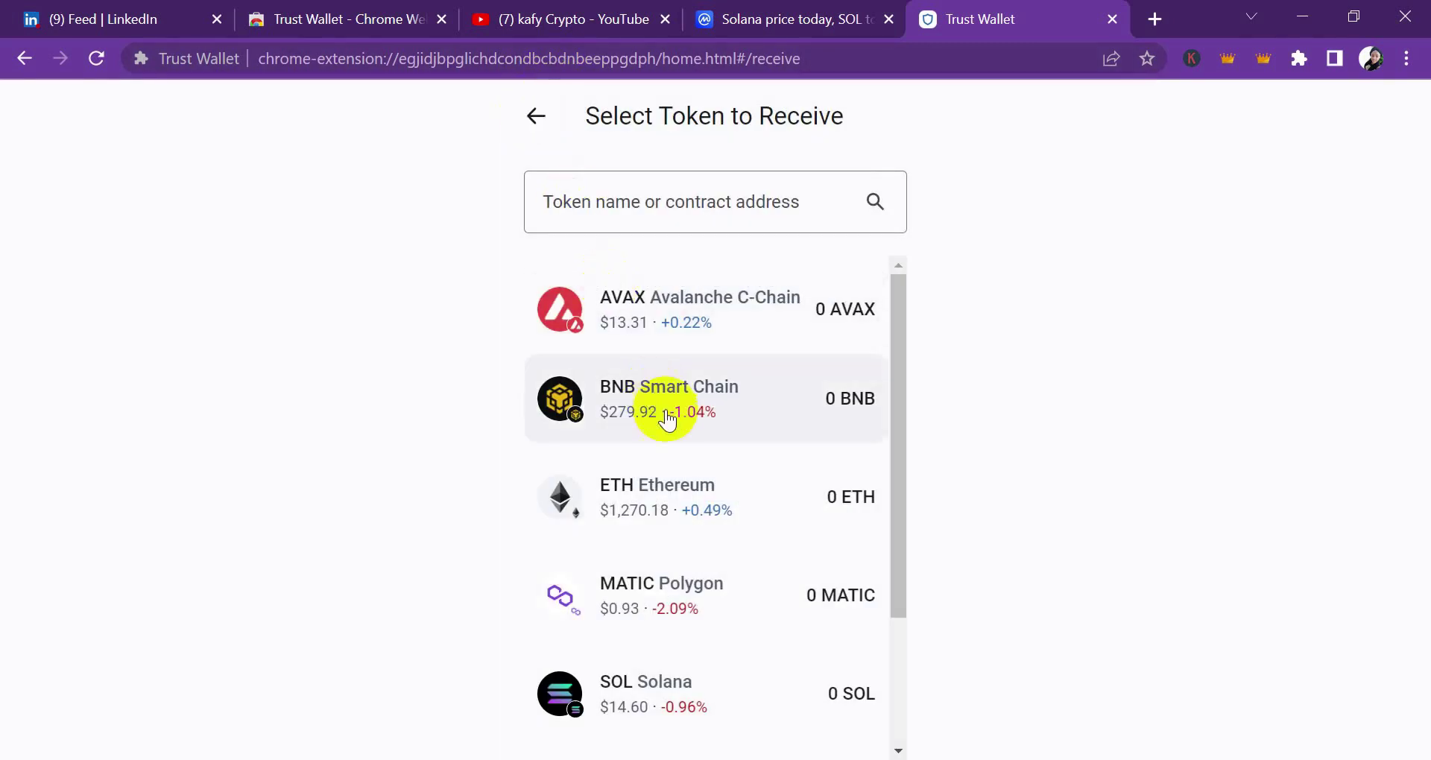
drag(903, 355, 906, 402)
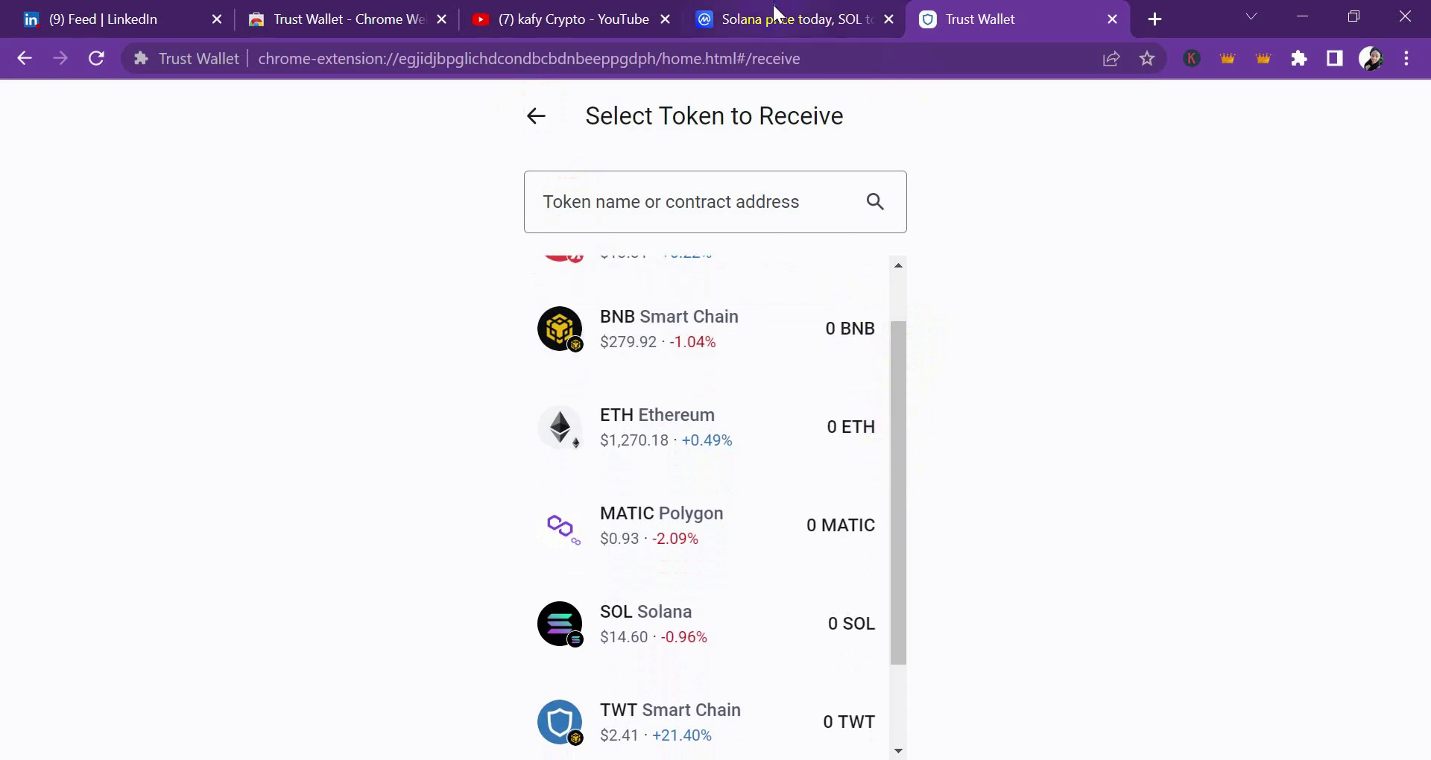
mouse_move(758, 2)
click(1043, 30)
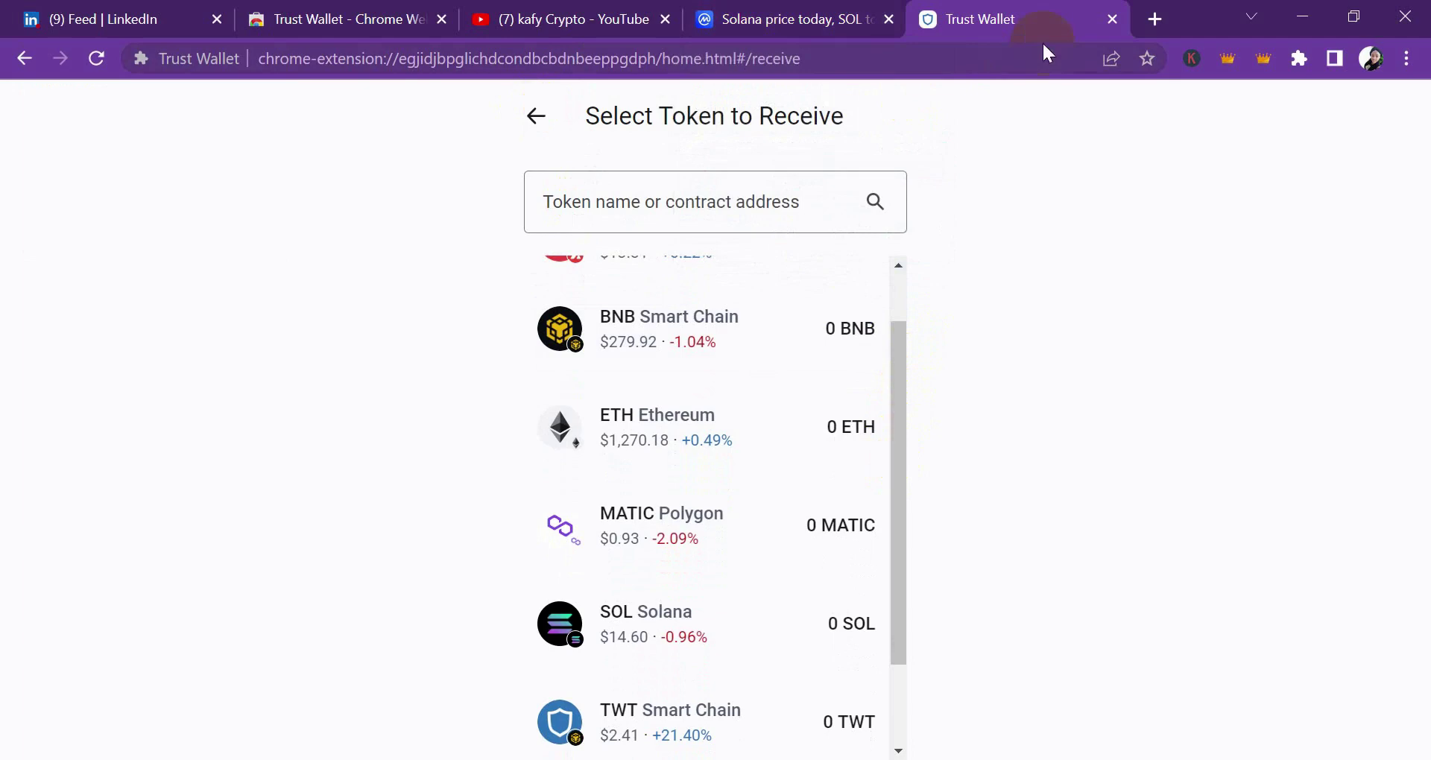
Search Google for "fluid finance" in a new browser tab and load the Fluid Finance homepage at fluid.ch
click(1144, 27)
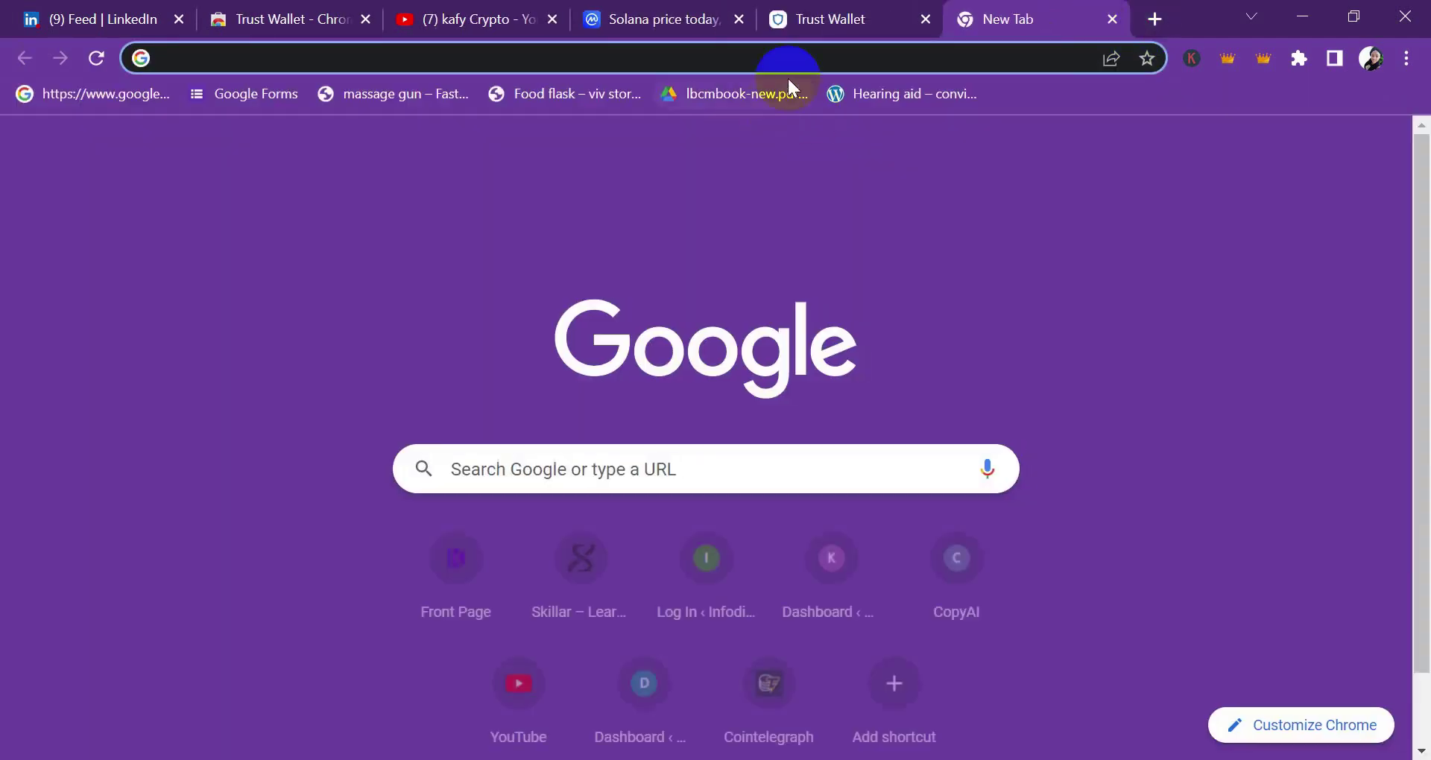
click(767, 70)
text(flu)
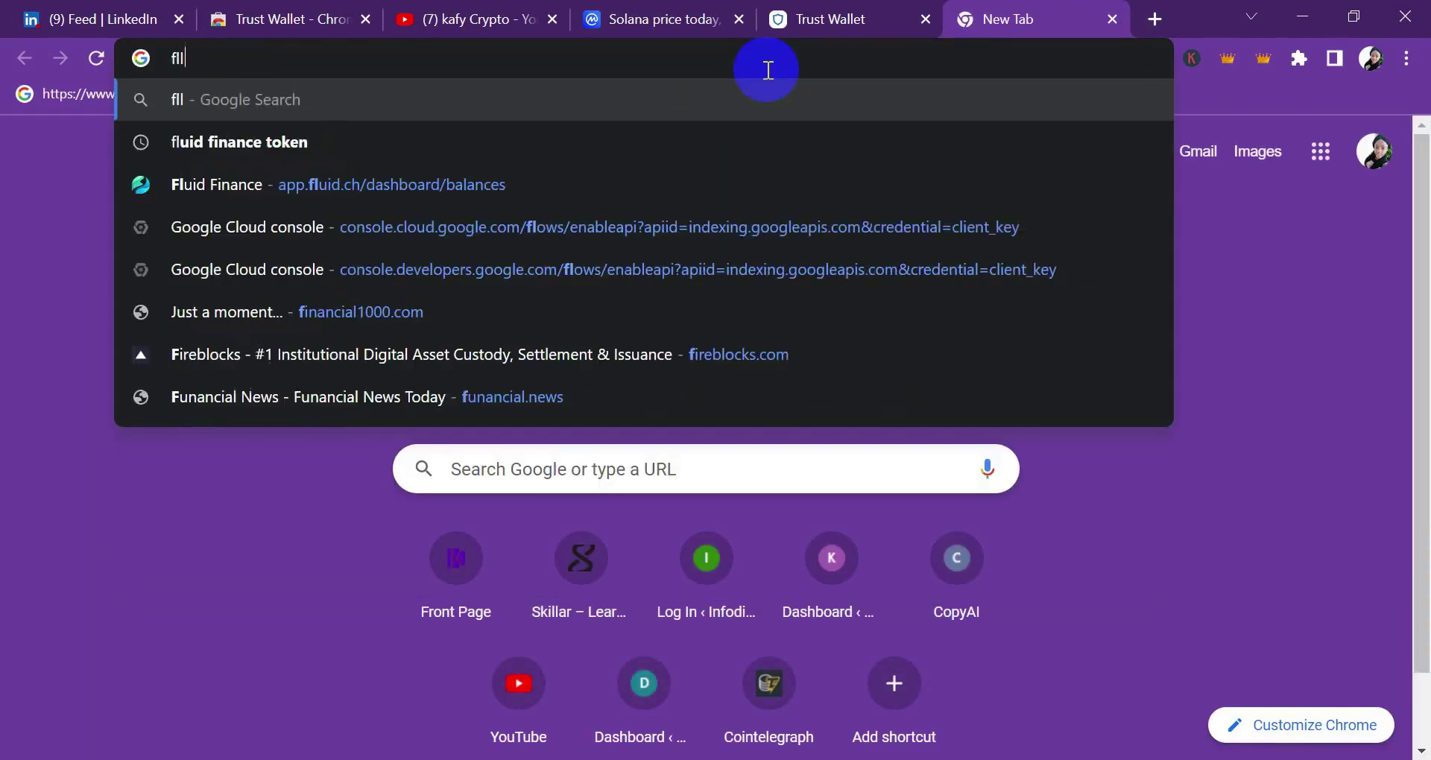
key(BackSpace)
key(BackSpace)
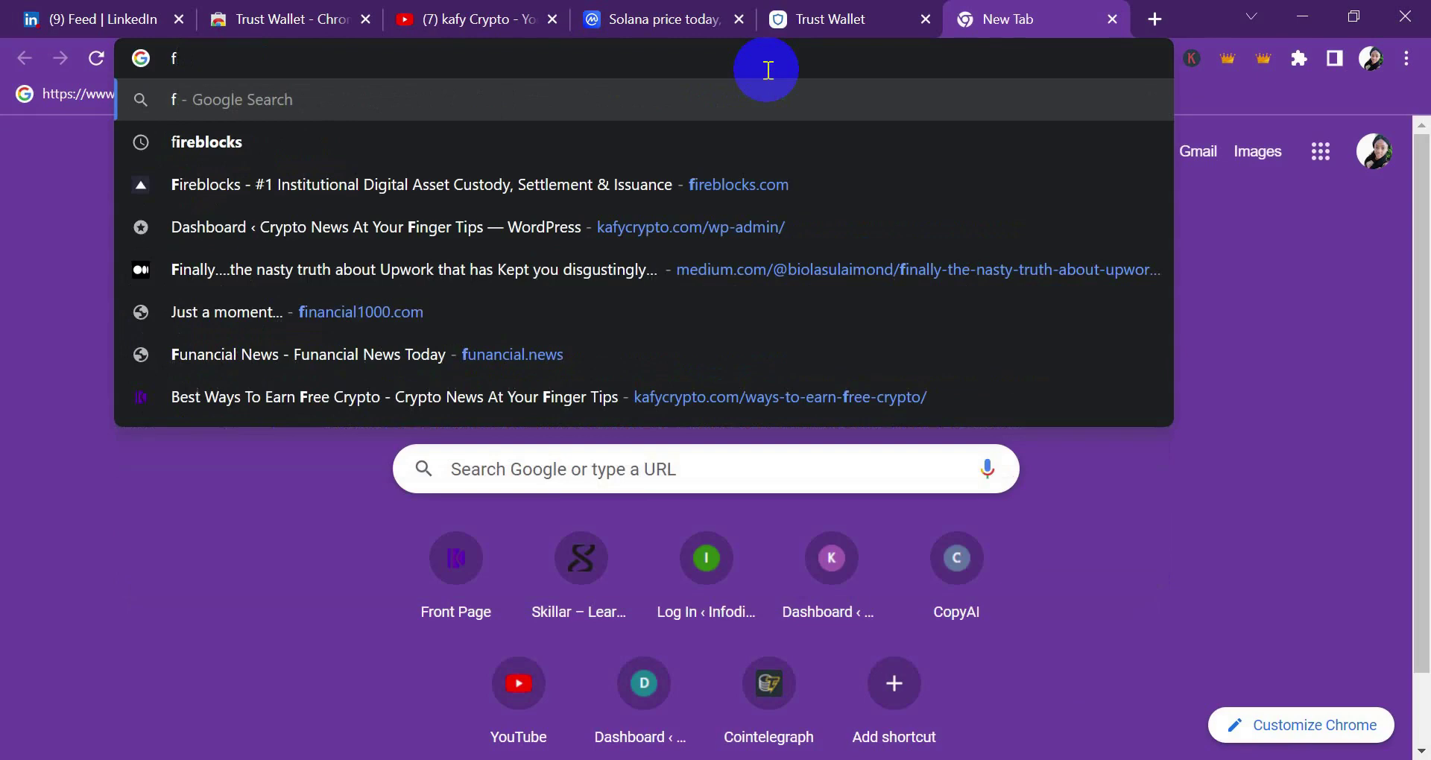
text(uild)
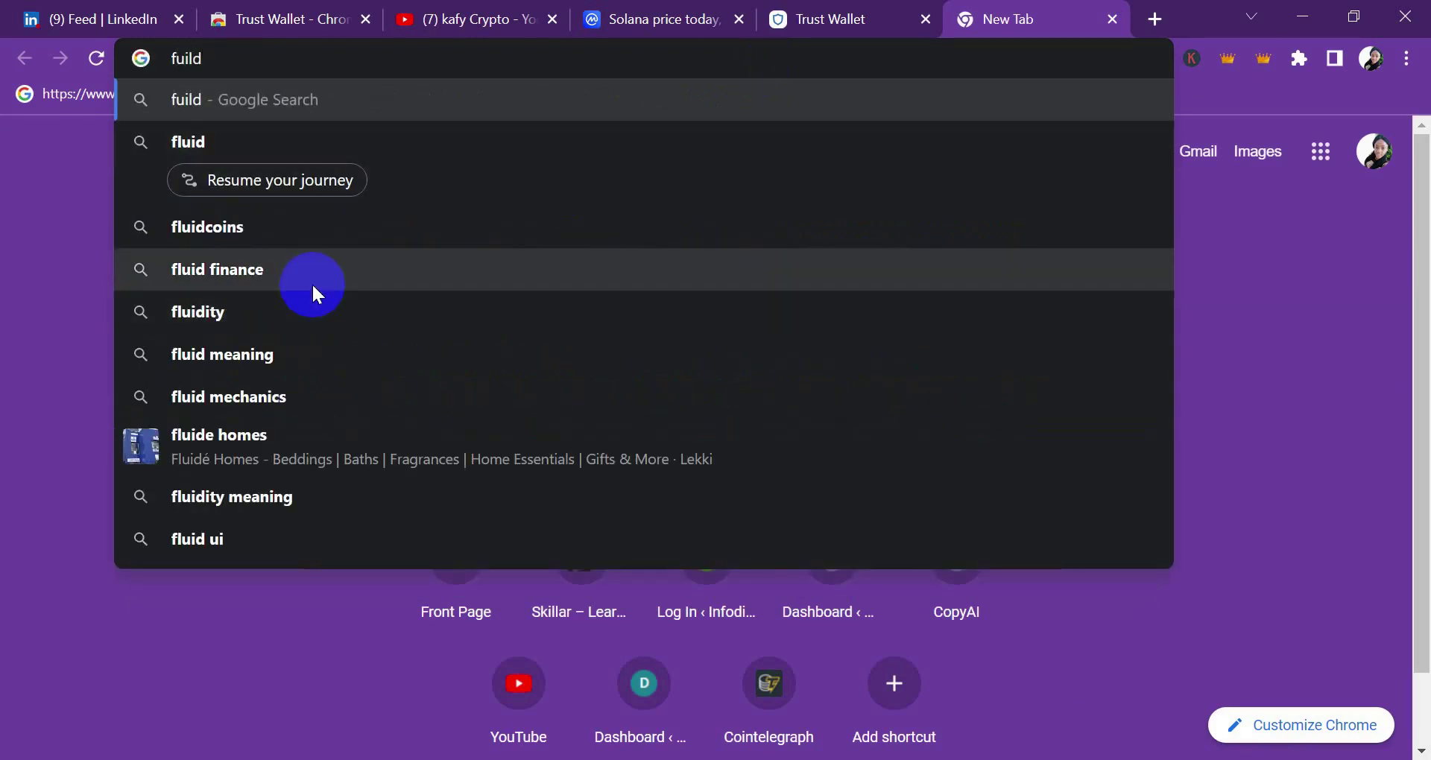
click(311, 283)
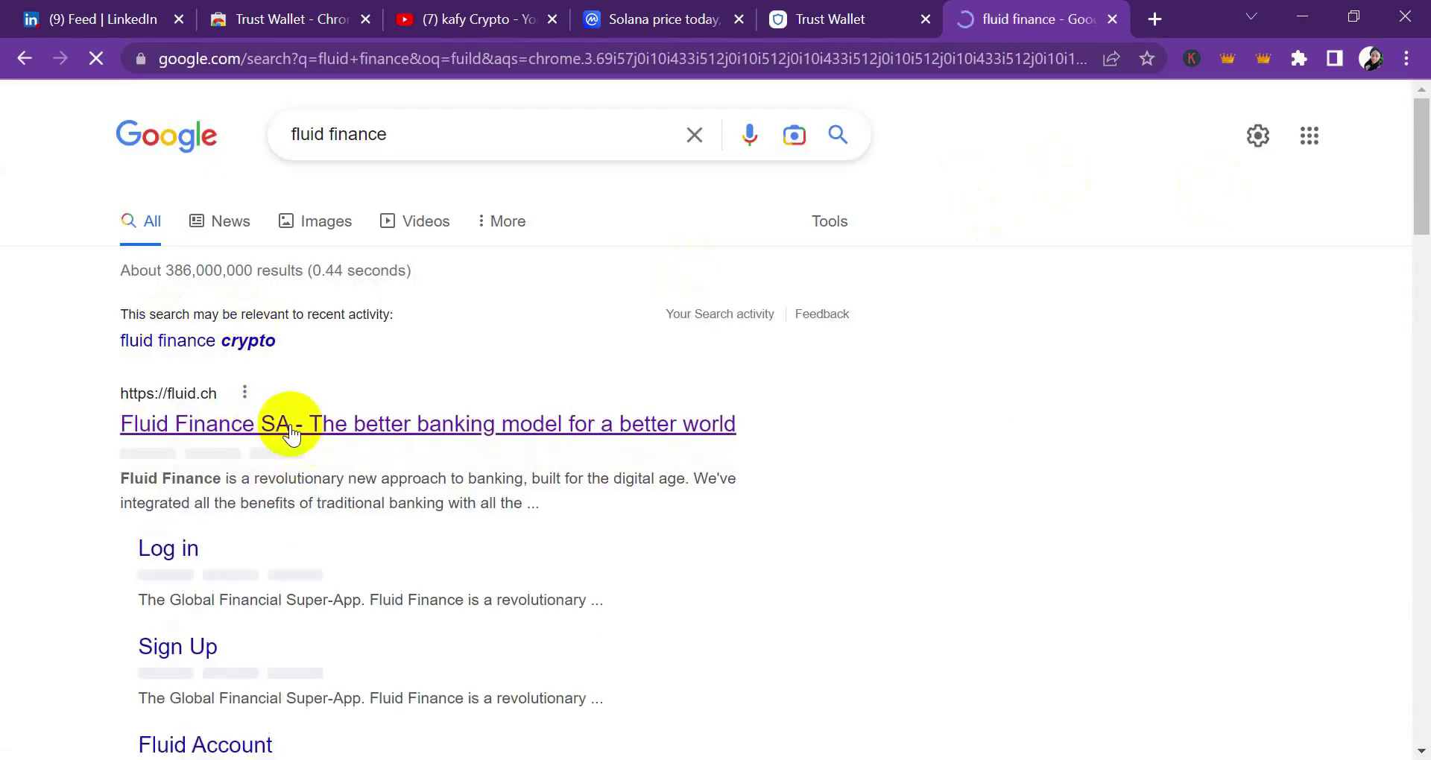
click(289, 423)
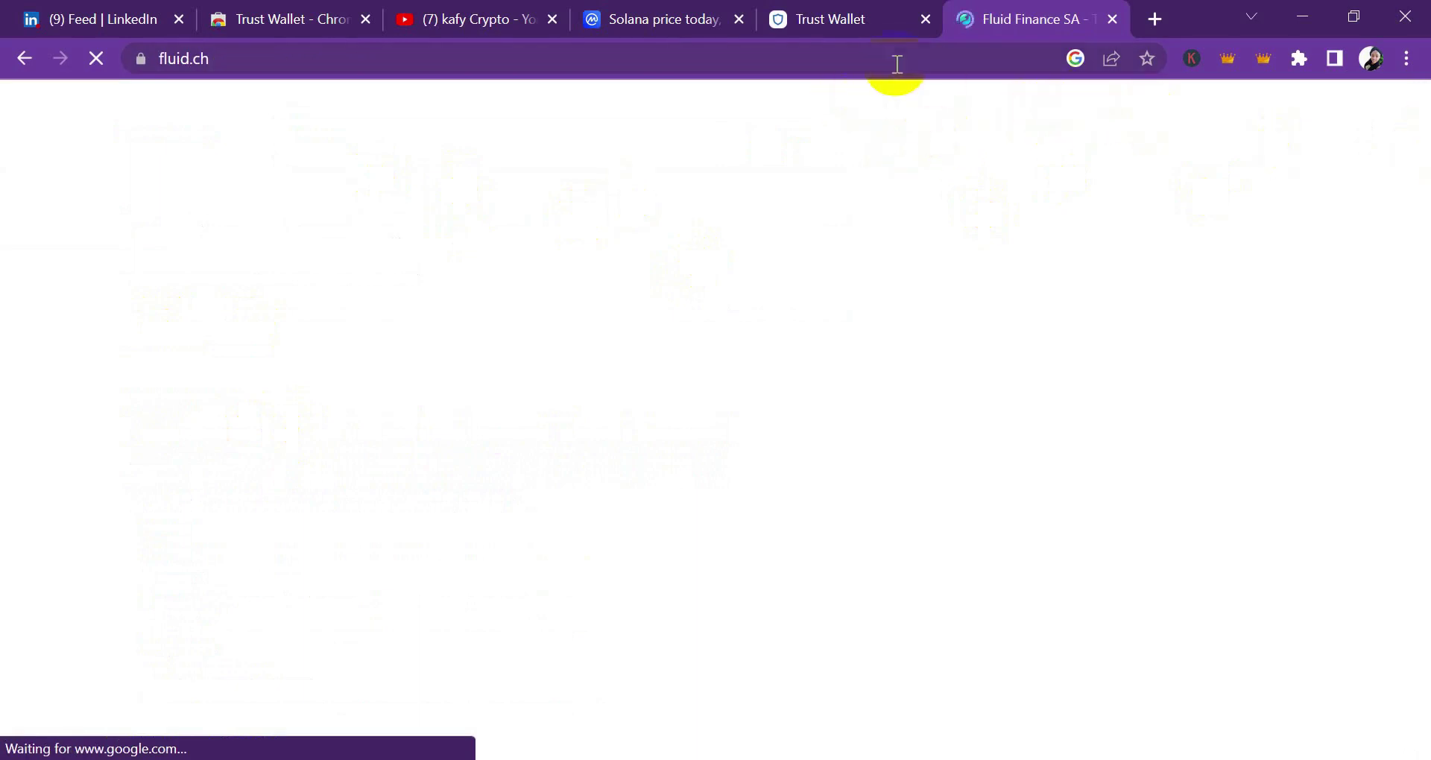
click(876, 30)
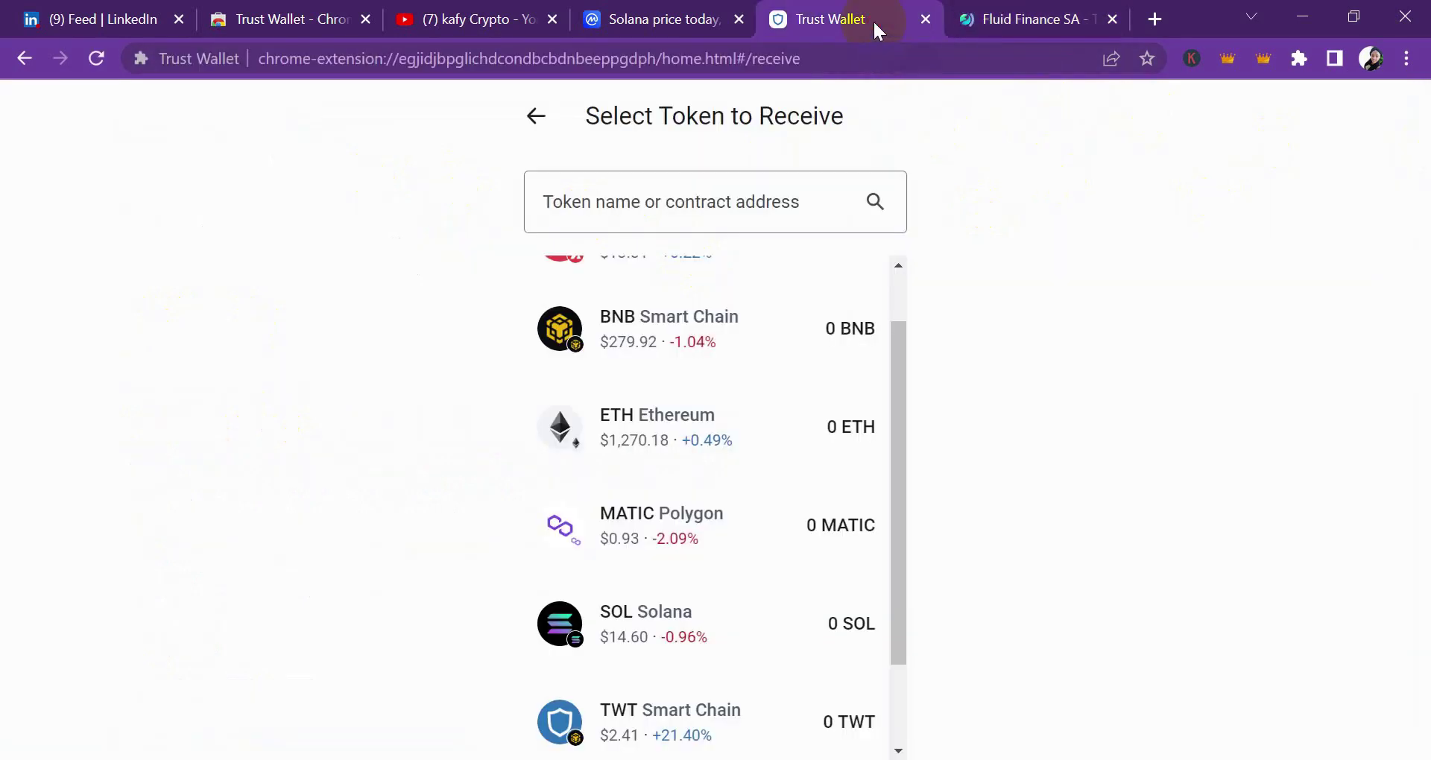
click(1013, 21)
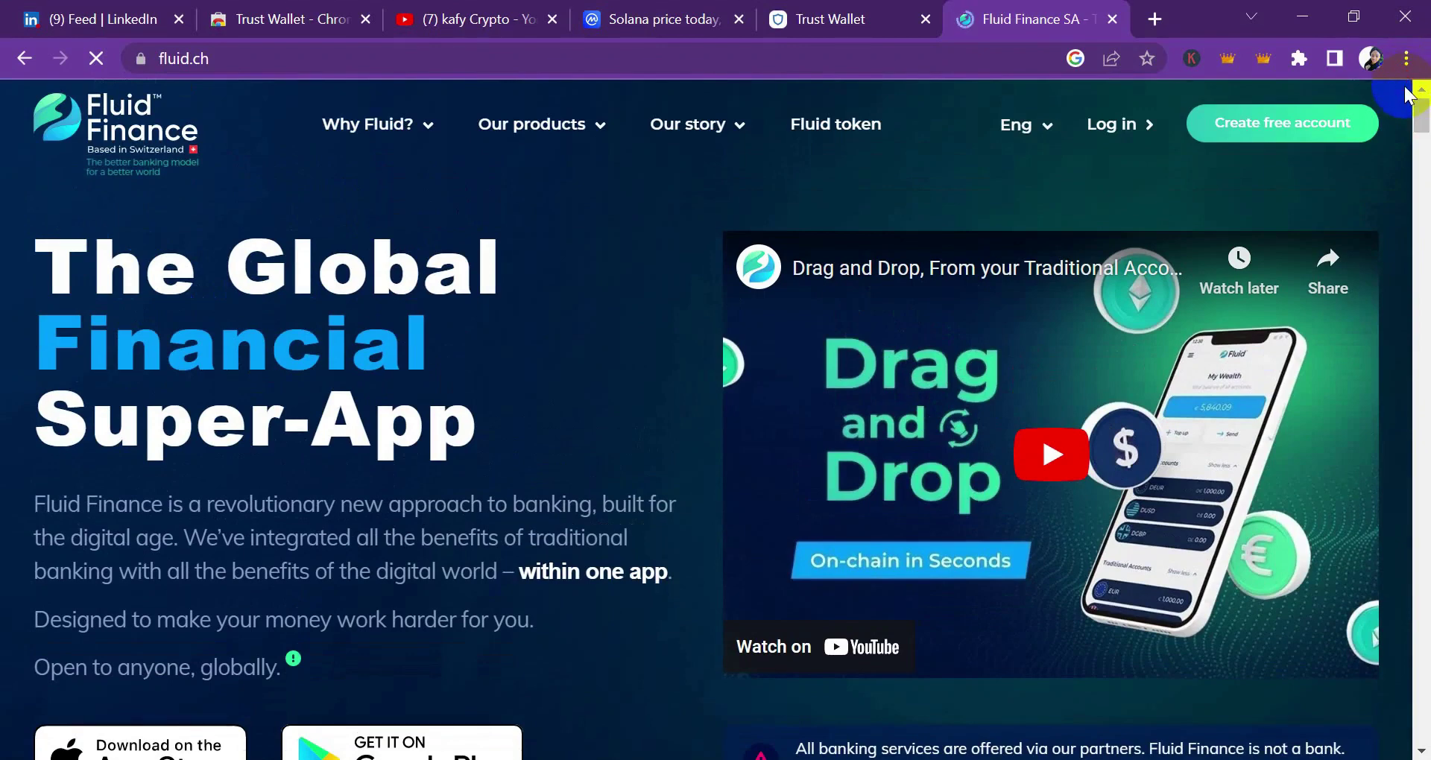
Switch back to Trust Wallet, leave the receive list, and view the wallet's History and Settings pages
click(818, 15)
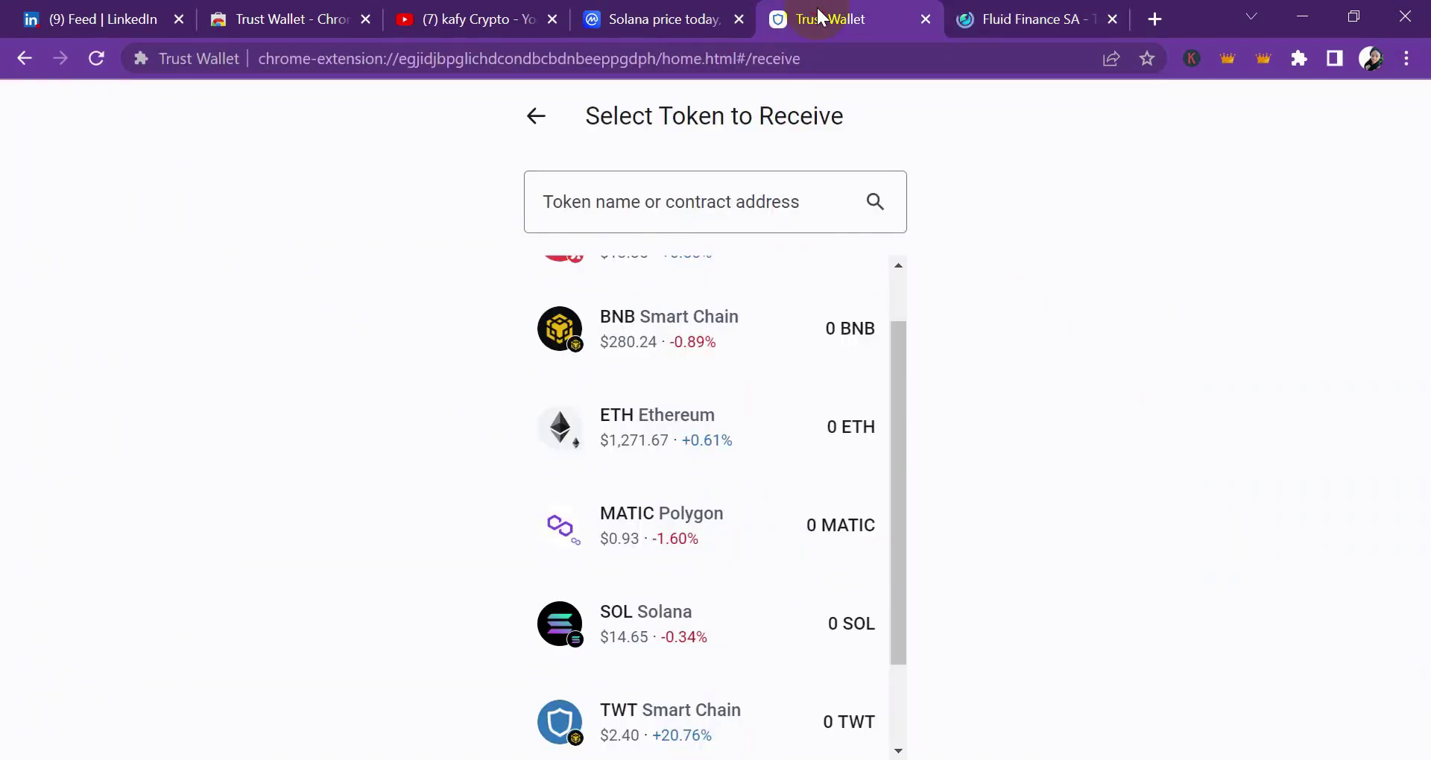
click(535, 118)
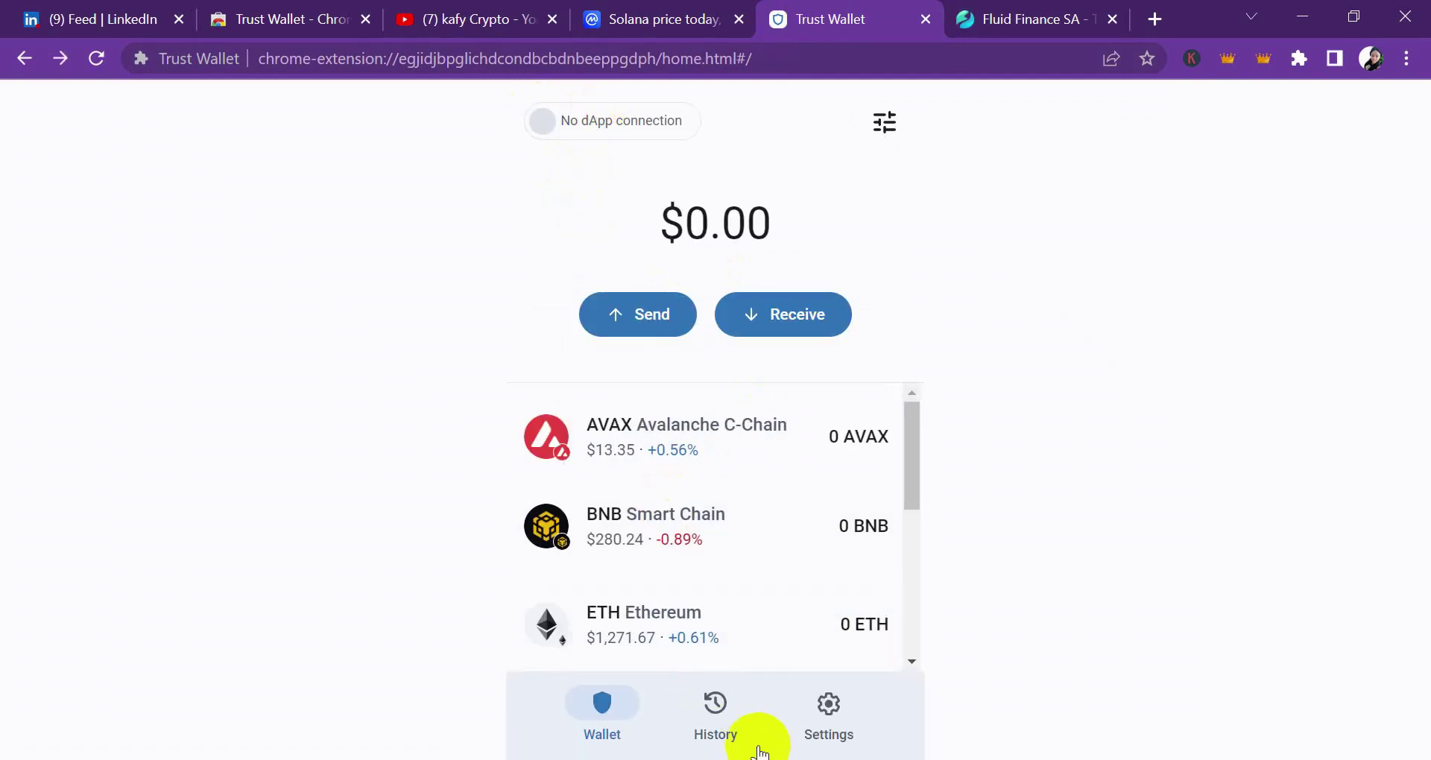
click(742, 731)
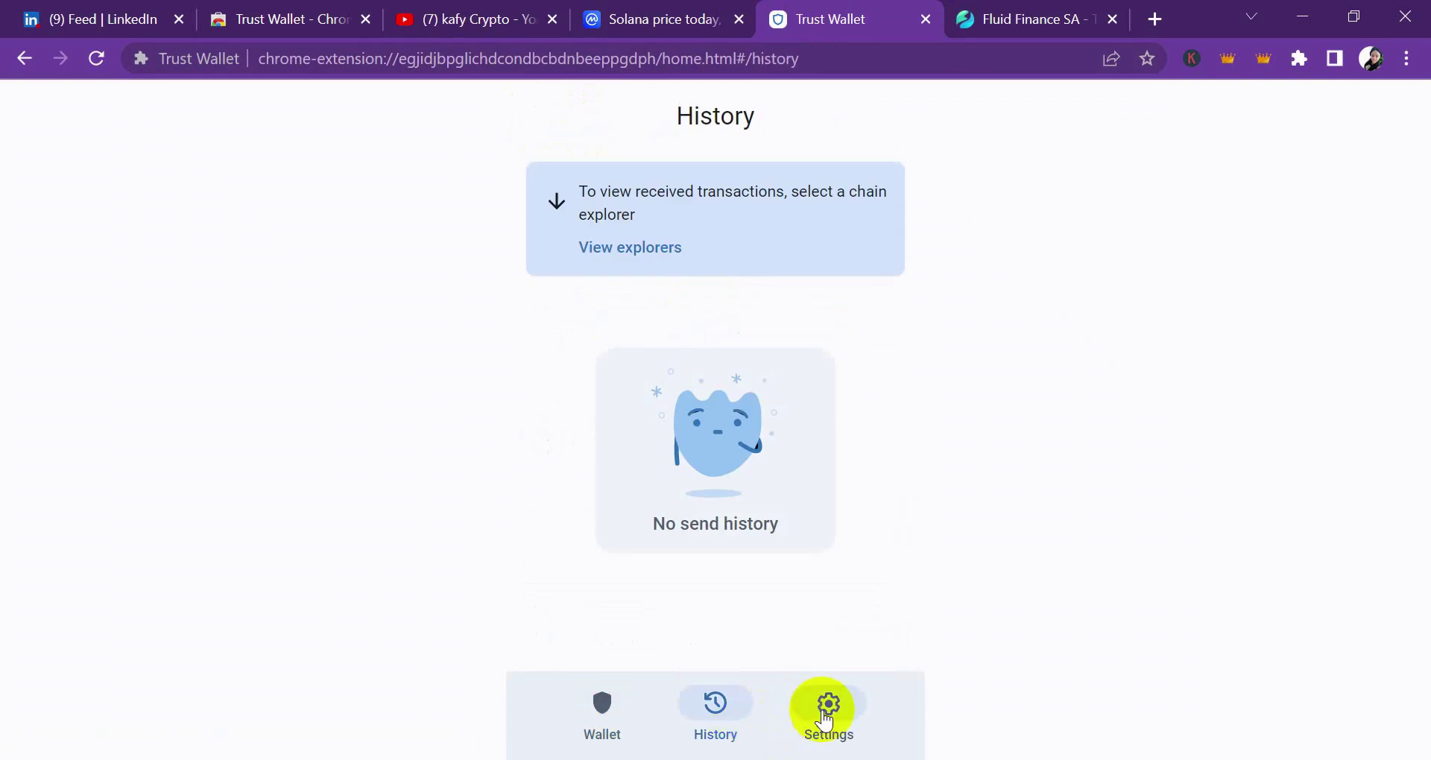
click(823, 716)
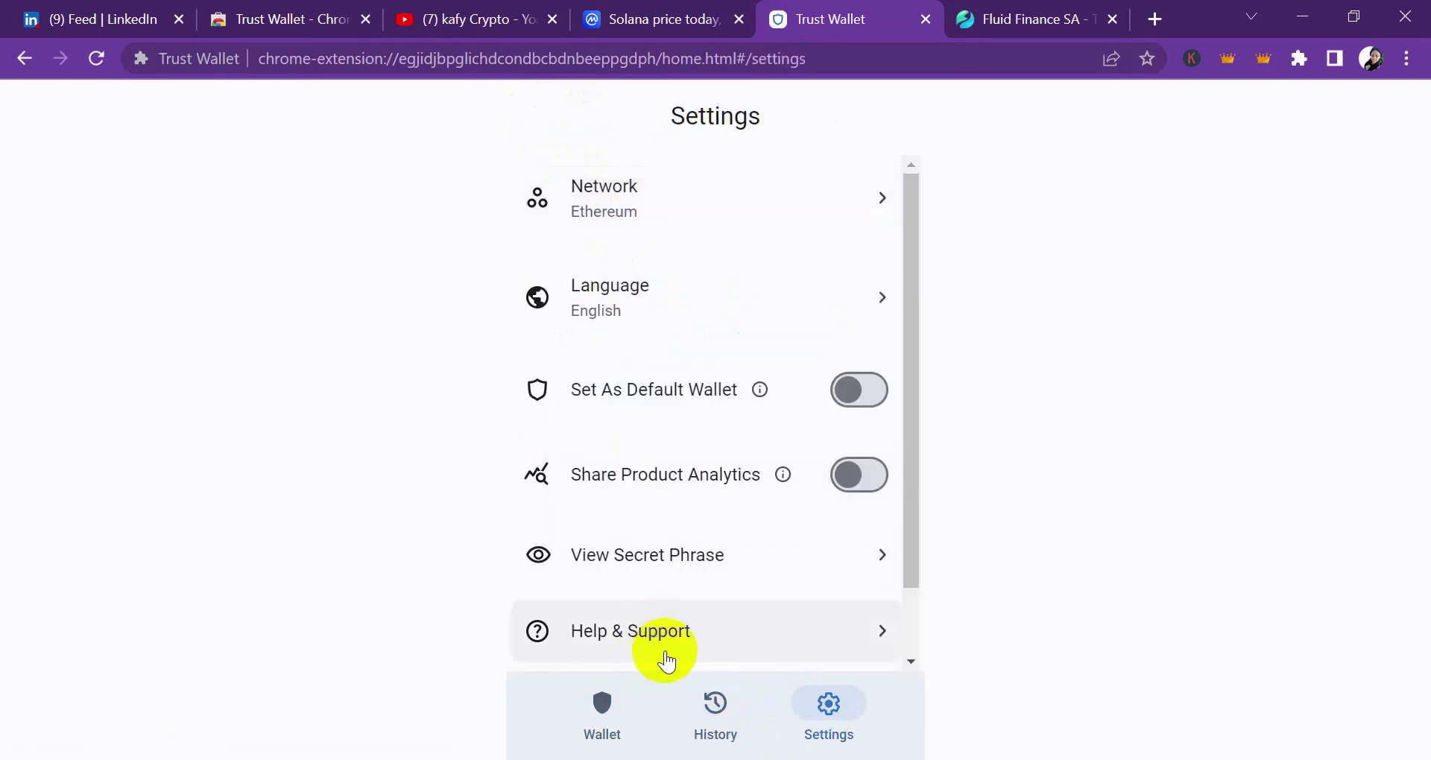